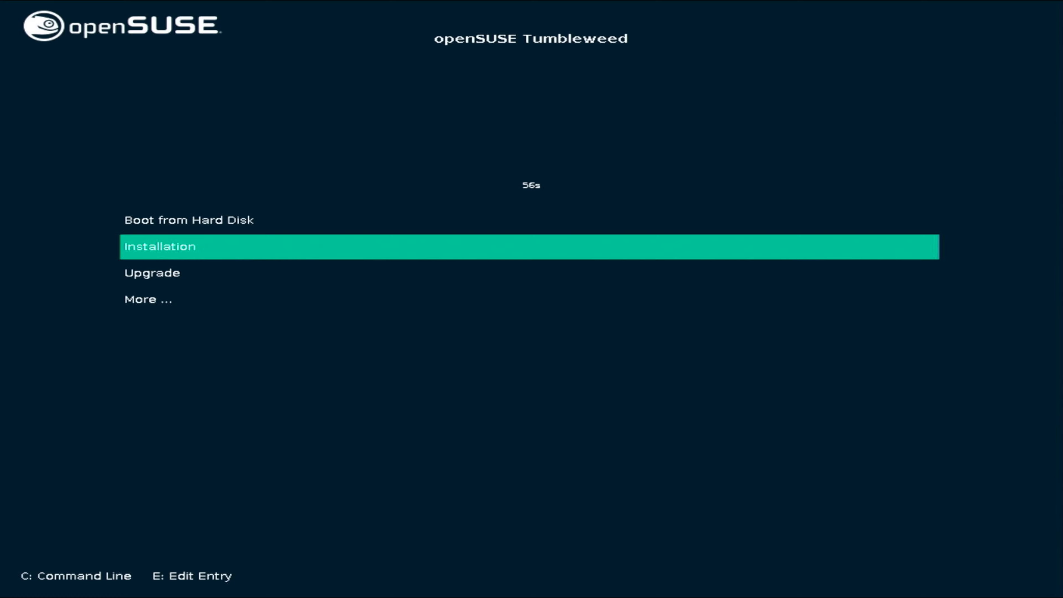
Start the installer, test the keyboard layout with qwerty, and accept the licence agreement.
key(Return)
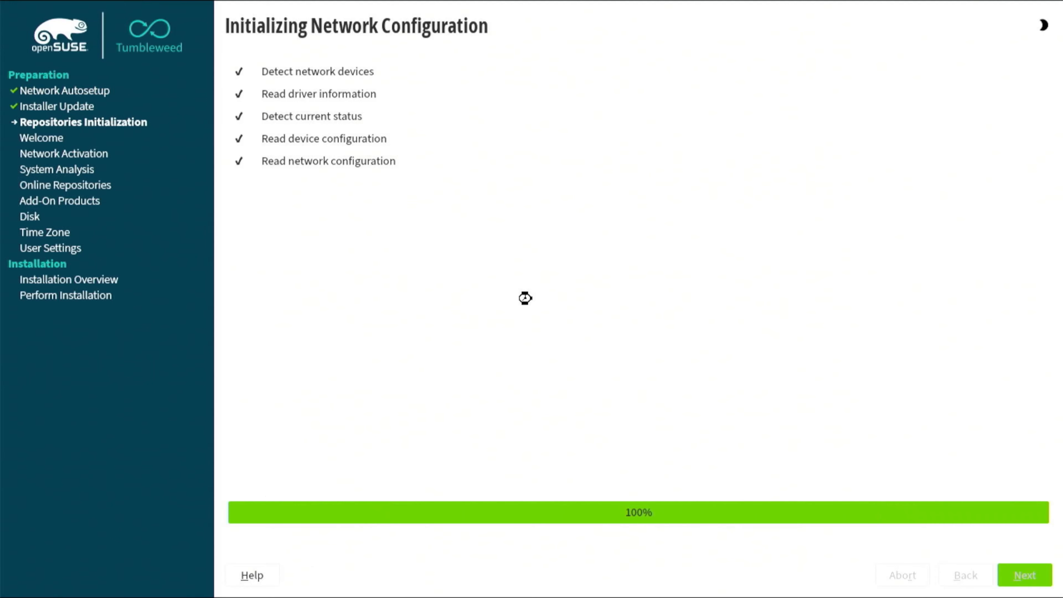
text(qwerty)
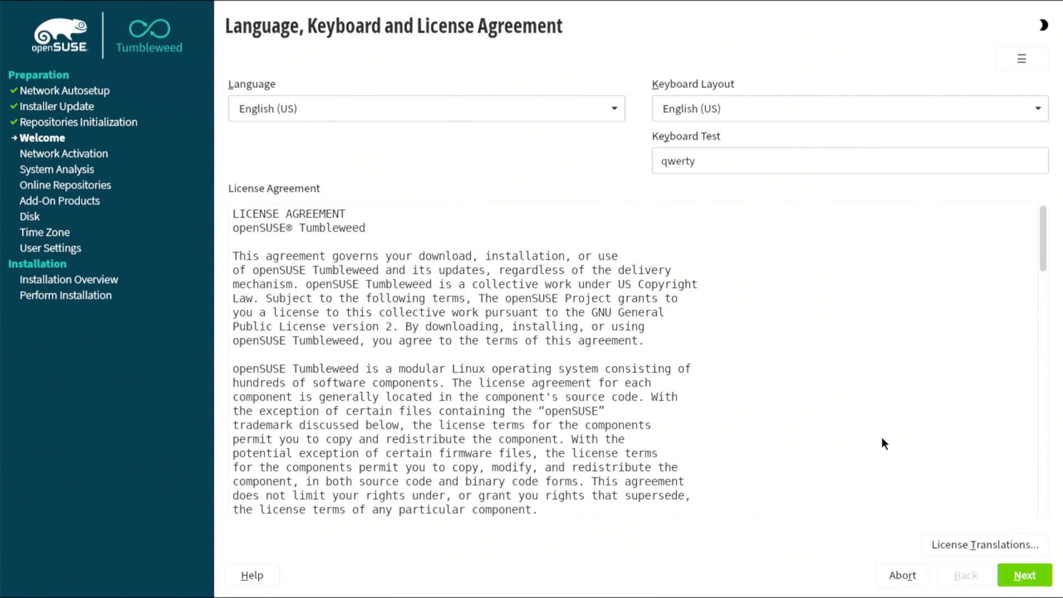
click(1021, 576)
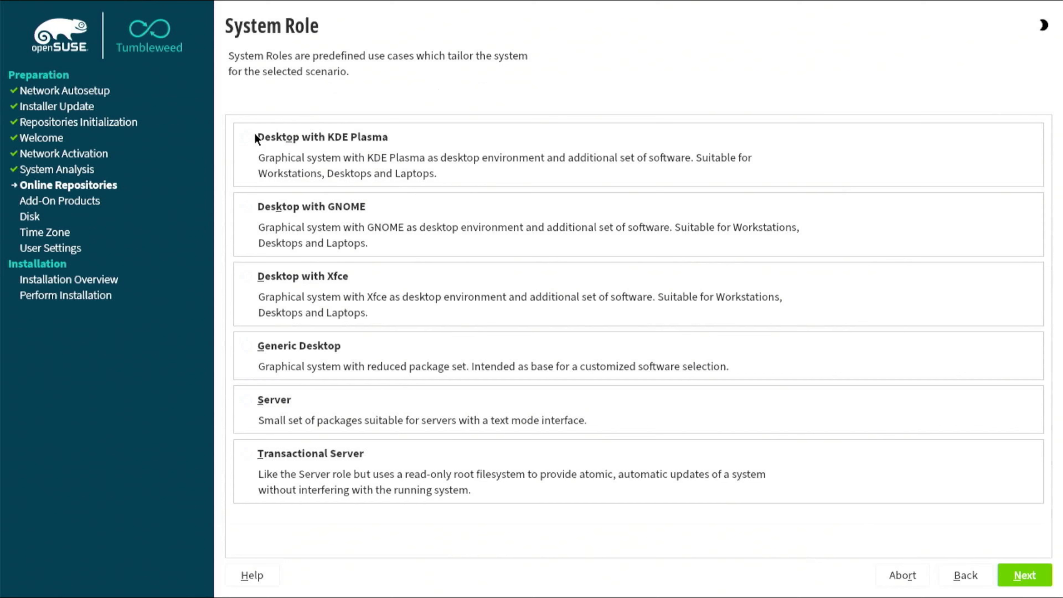
Choose the Desktop with GNOME system role and continue.
click(247, 206)
click(1025, 575)
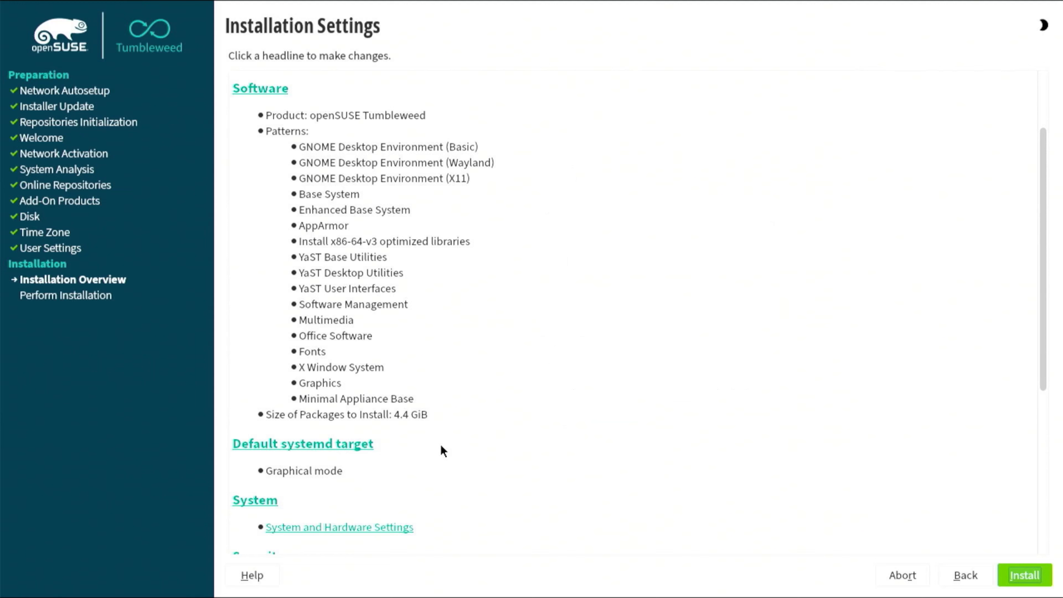
Review the installation settings summary and confirm starting the installation.
scroll(439, 450, down, 3)
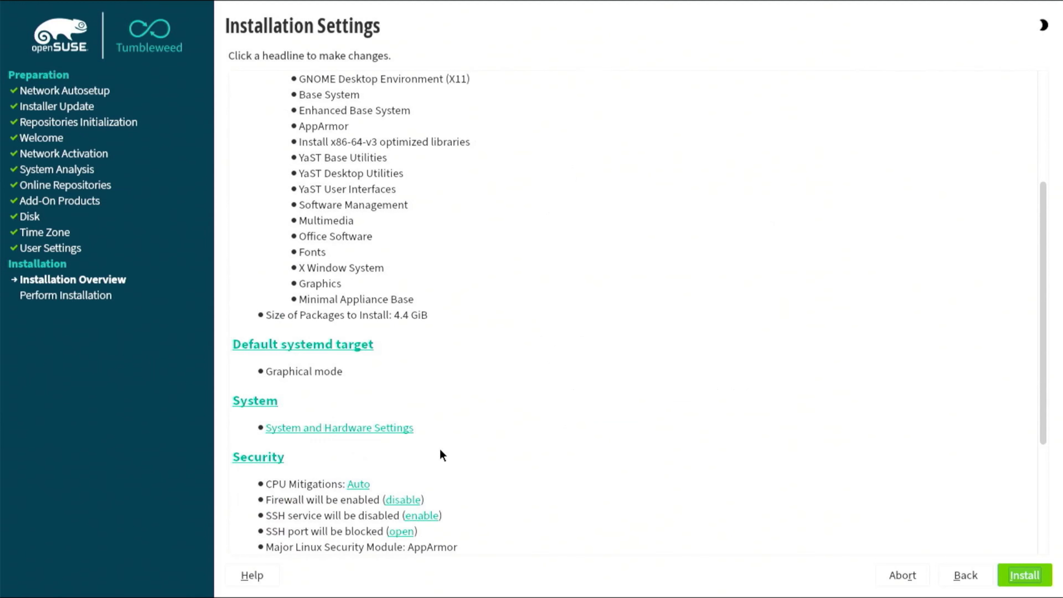
scroll(440, 450, down, 3)
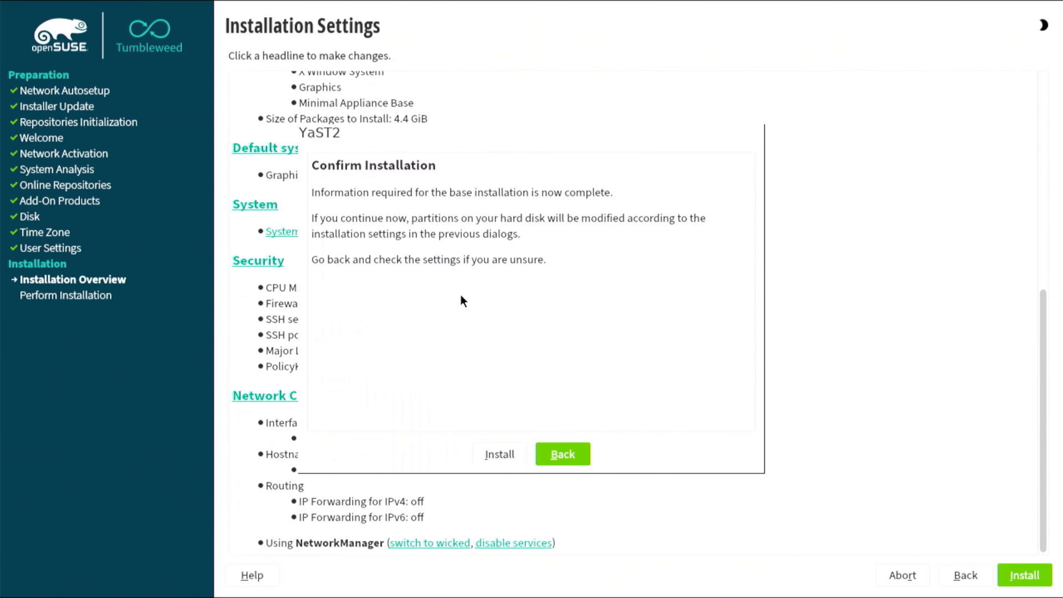
click(499, 455)
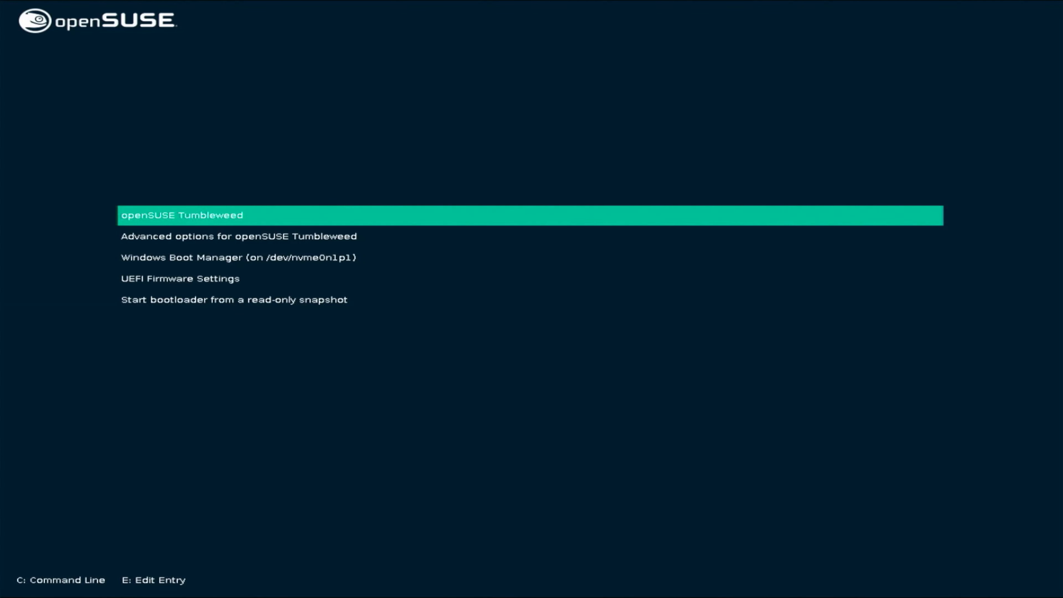
Boot openSUSE Tumbleweed and log in as the created user with the account password.
key(Return)
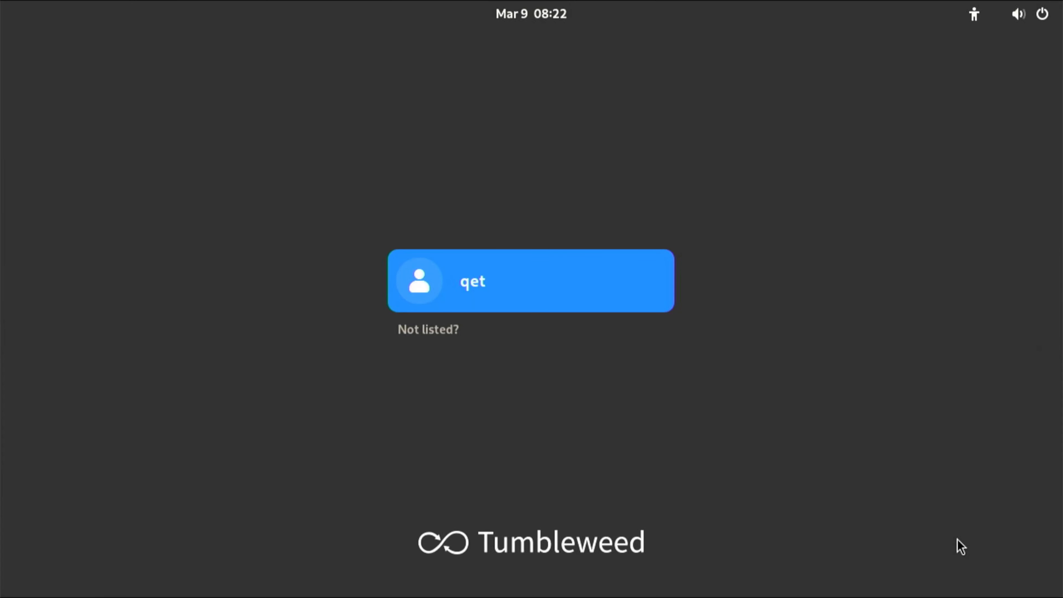
key(Return)
text(••••)
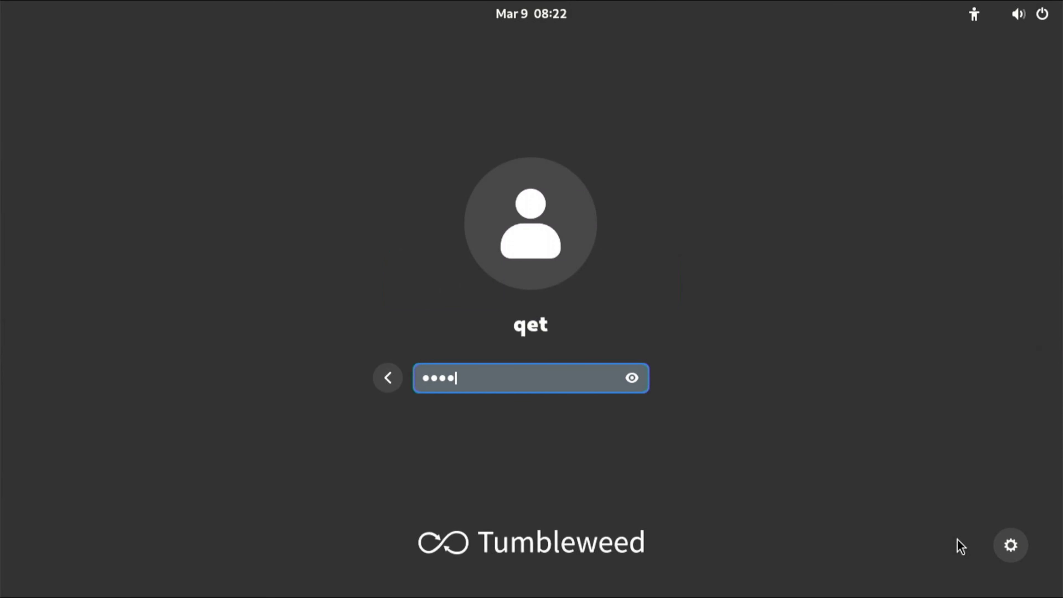
key(Return)
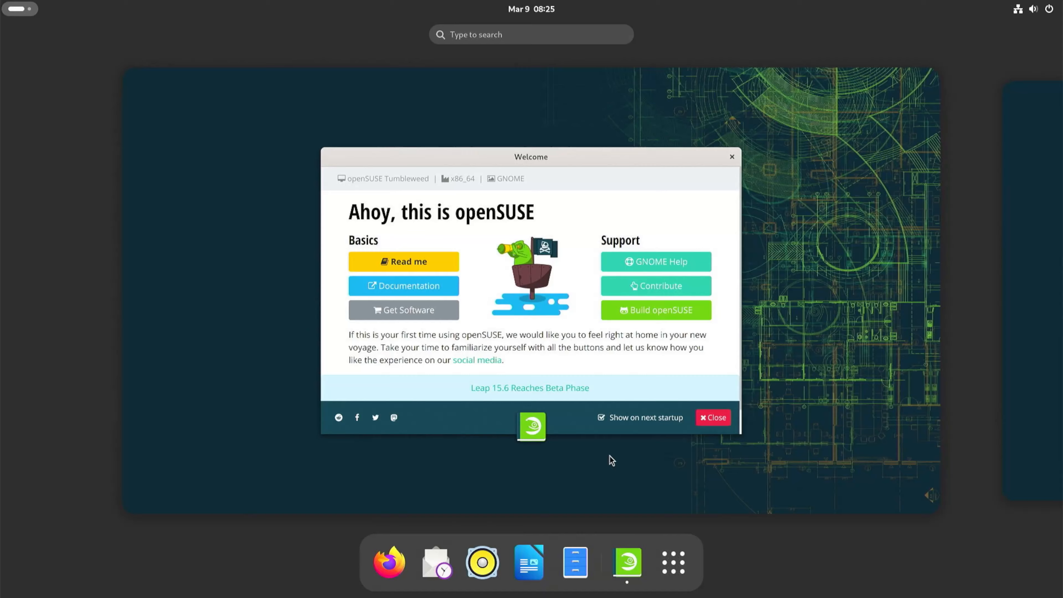
Read the Read me page in the Welcome app and return to its home page.
click(610, 455)
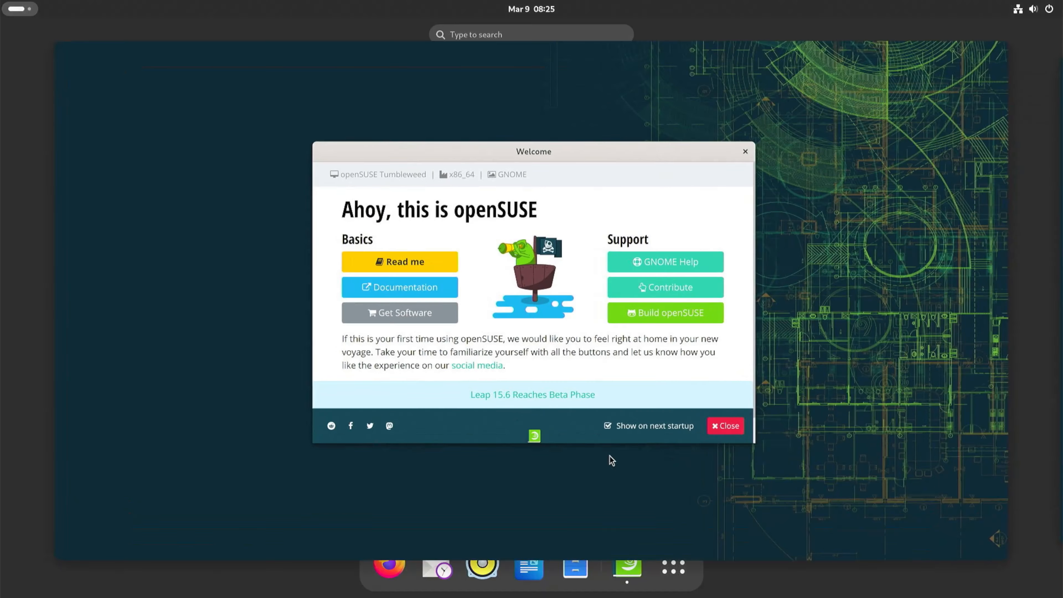
click(396, 258)
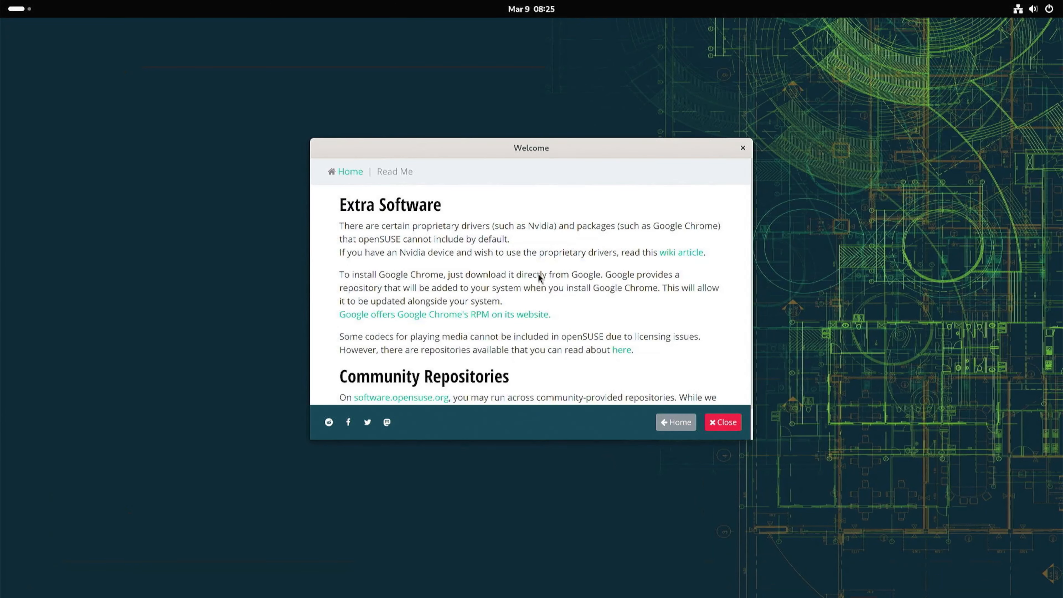
scroll(492, 253, down, 2)
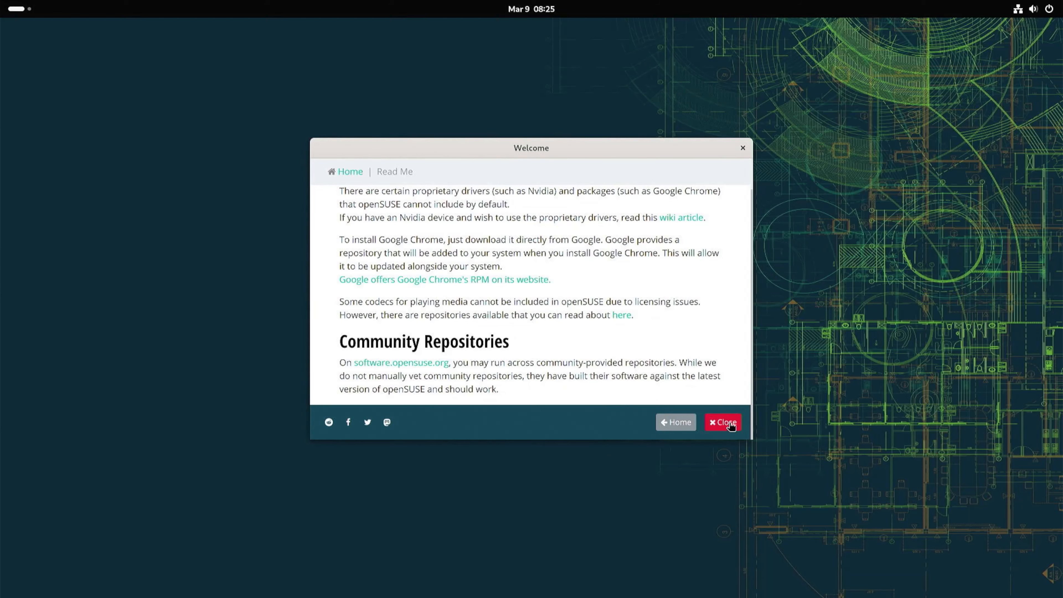
click(679, 424)
Open the Documentation site from the Welcome app, browse the openSUSE guides, and close the browser.
click(433, 289)
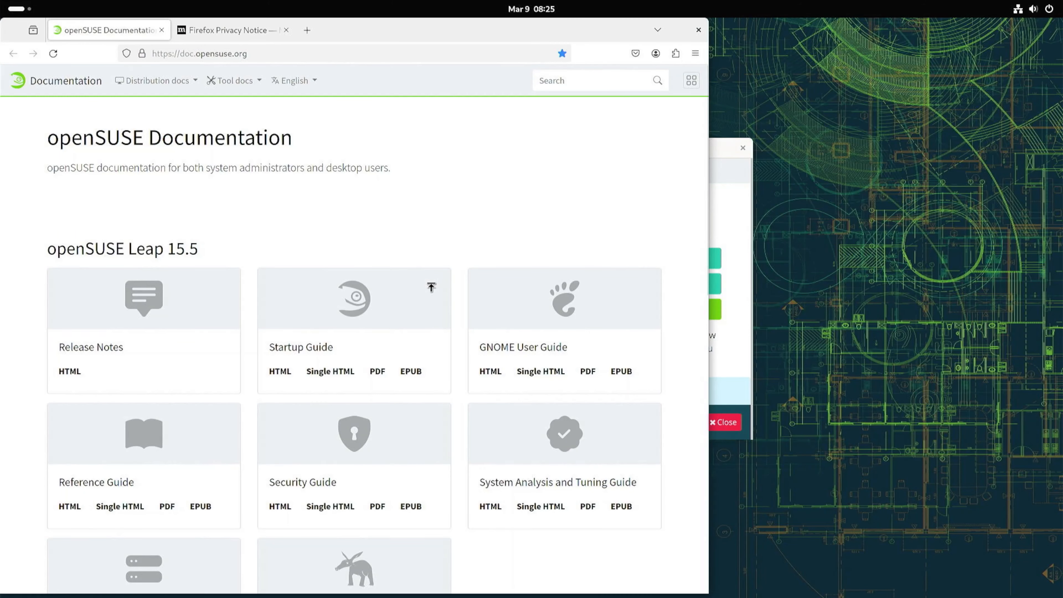
scroll(171, 237, down, 10)
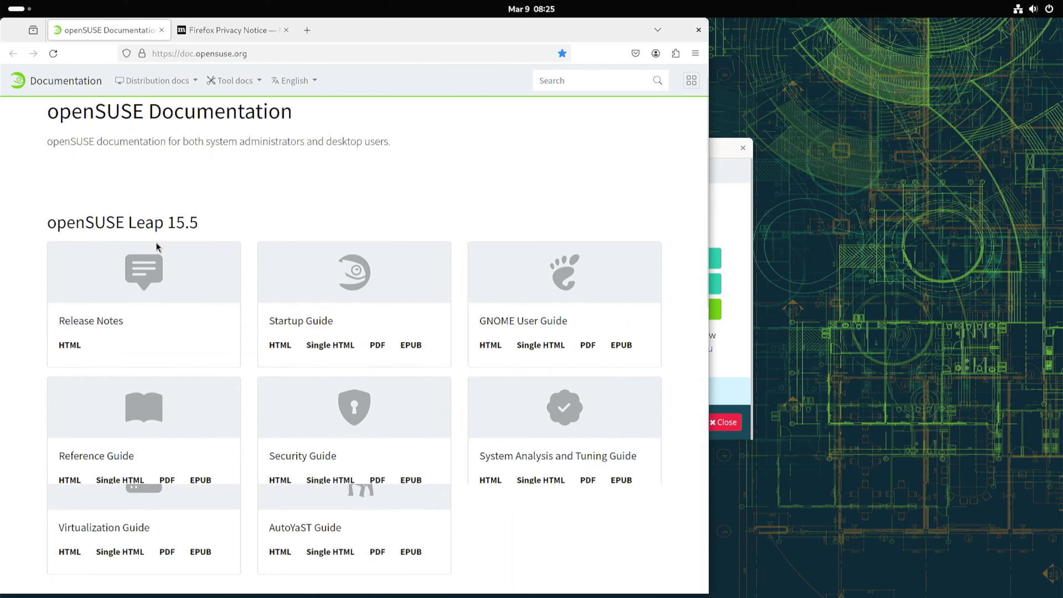
scroll(184, 237, up, 5)
scroll(191, 234, up, 4)
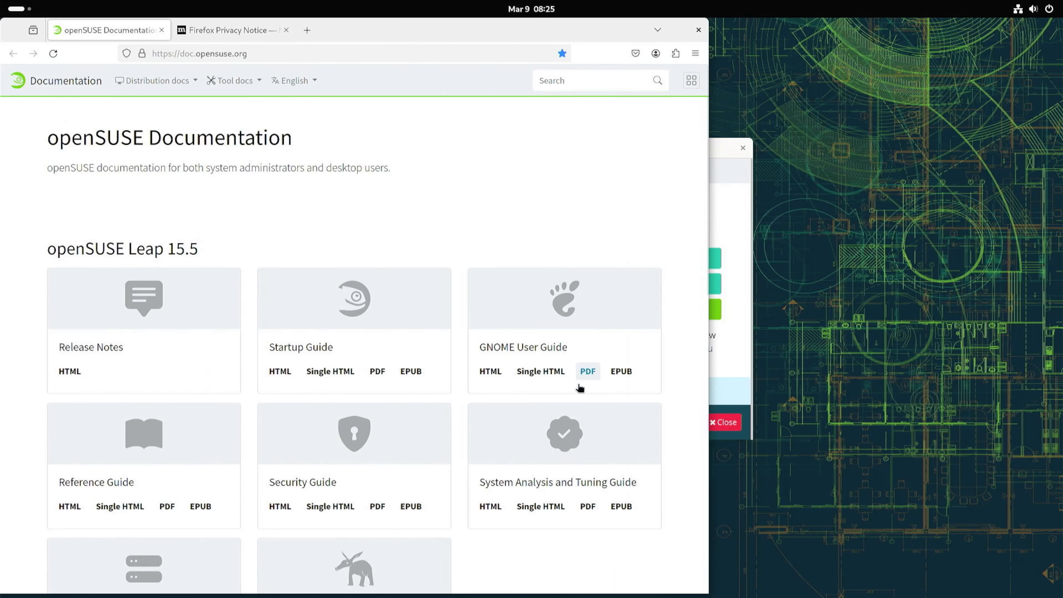
click(698, 29)
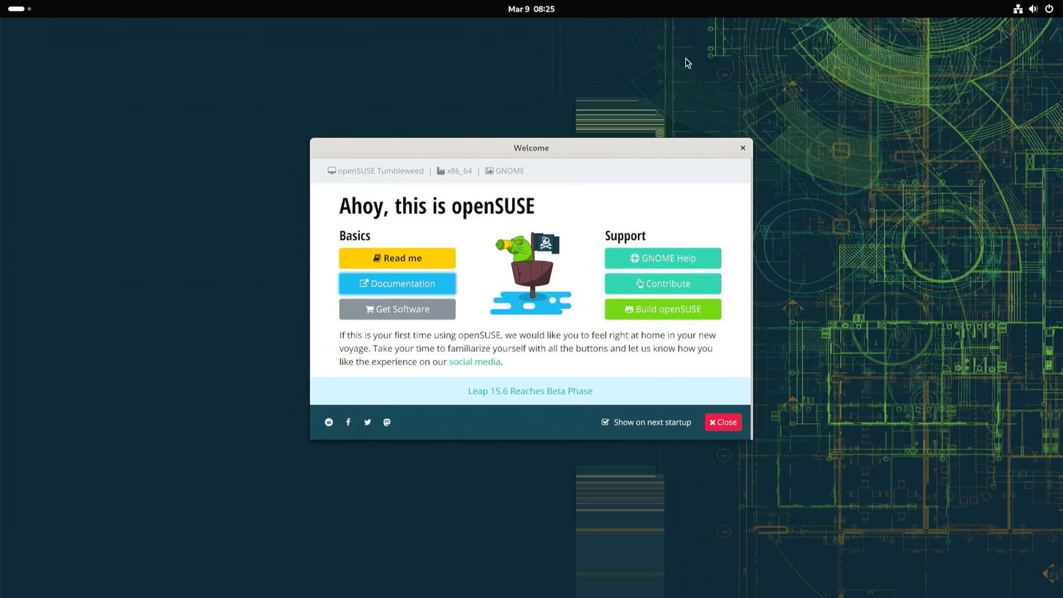
Open Get Software, dismiss the restore-tabs notice, browse the Games category, go back, and close the browser.
click(390, 312)
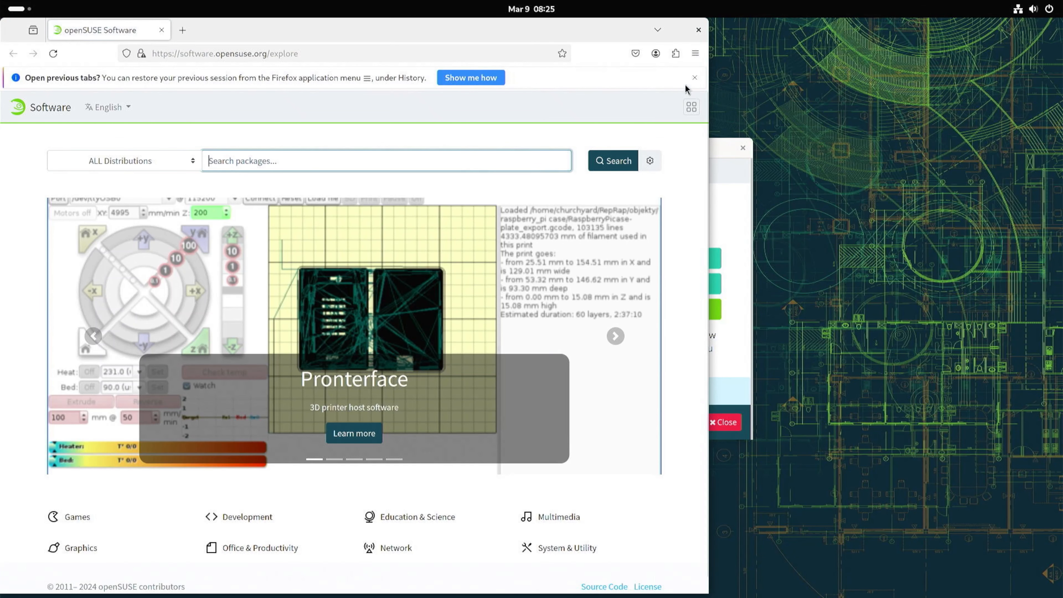
click(694, 78)
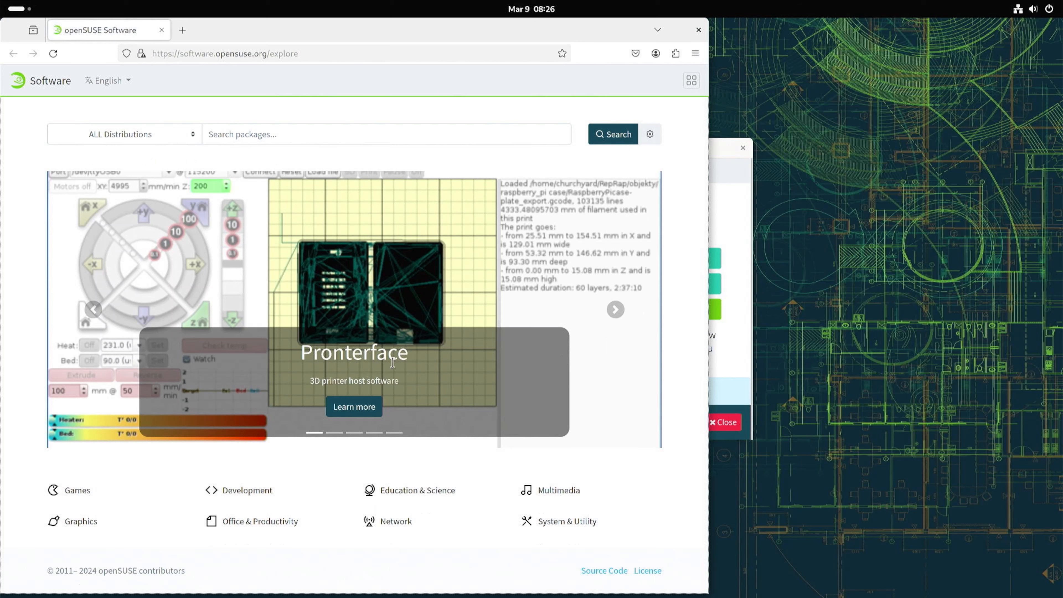
click(77, 490)
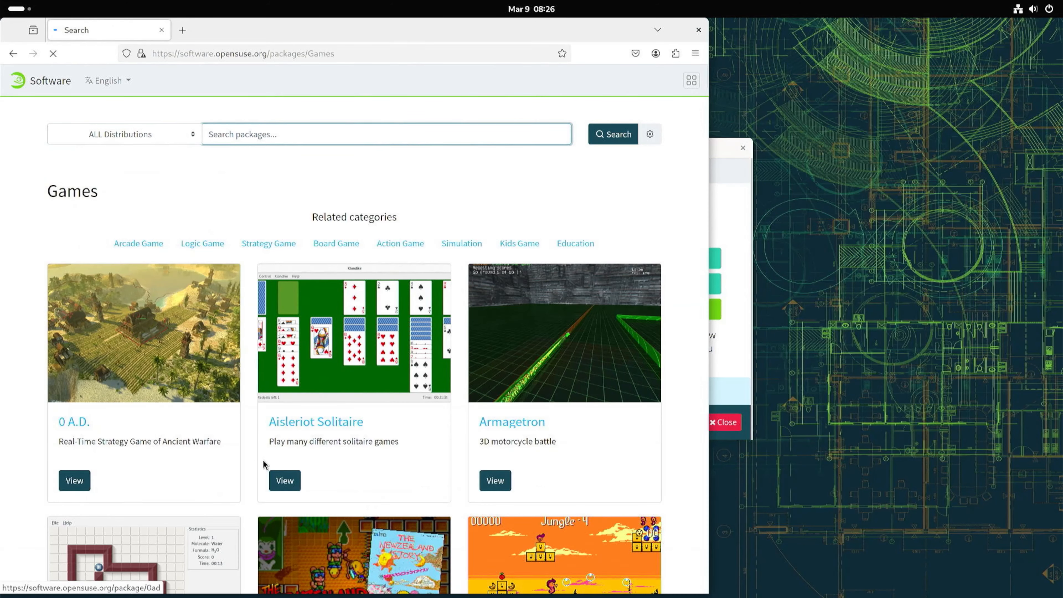
scroll(353, 436, down, 5)
scroll(352, 435, down, 5)
scroll(311, 397, up, 3)
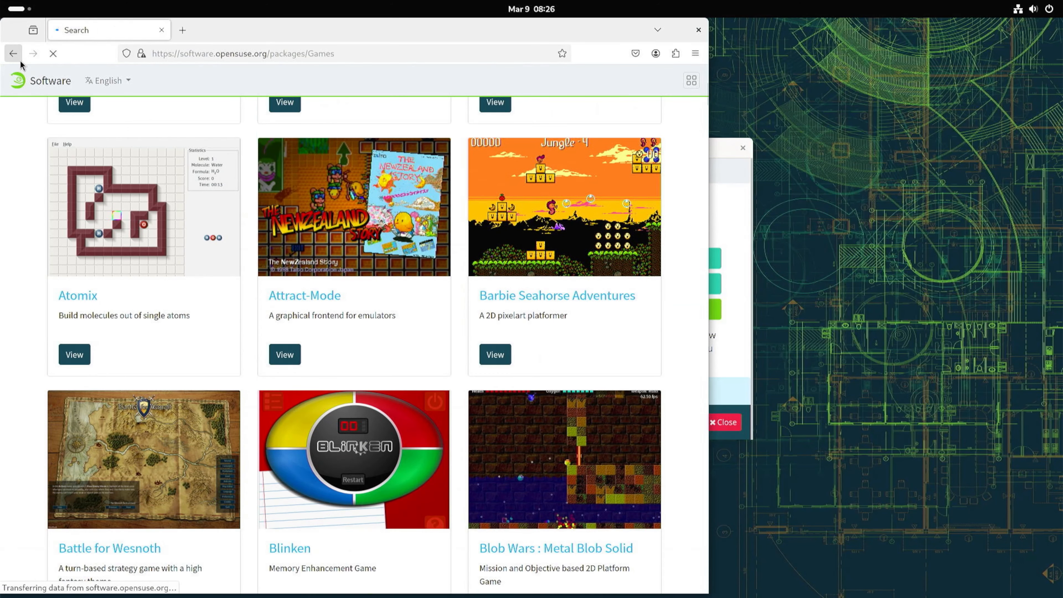
click(13, 53)
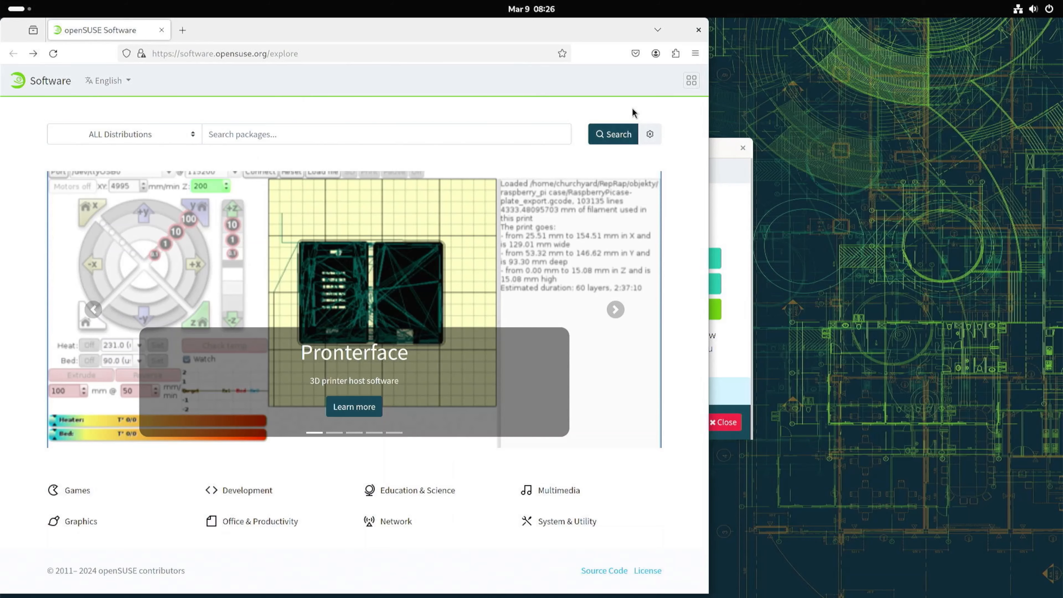
click(699, 29)
Open GNOME Help from the Welcome app, scroll through its topics, and close it.
click(663, 258)
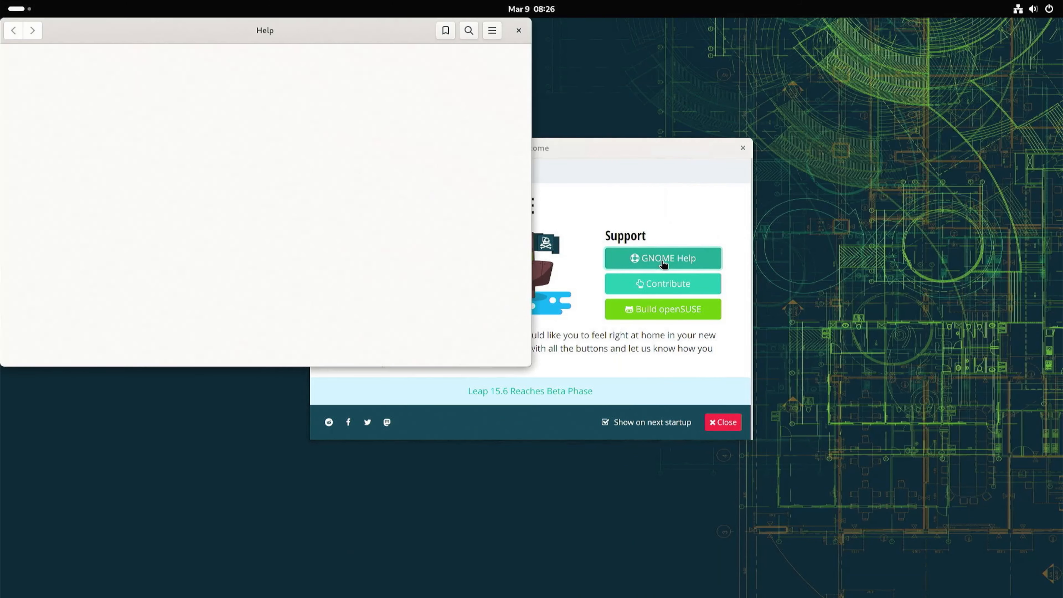
scroll(132, 219, down, 10)
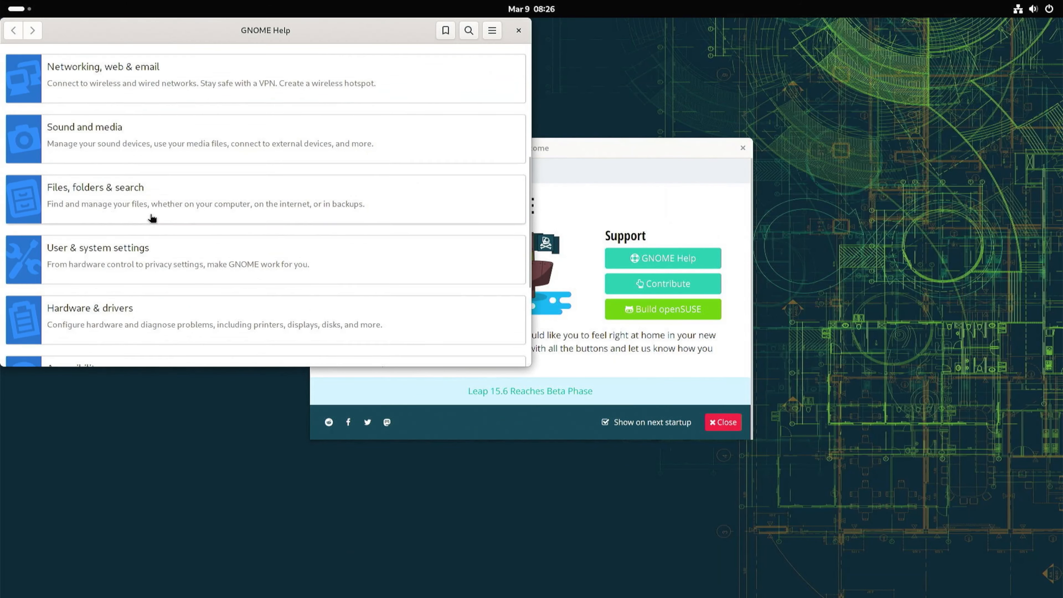
scroll(154, 224, down, 2)
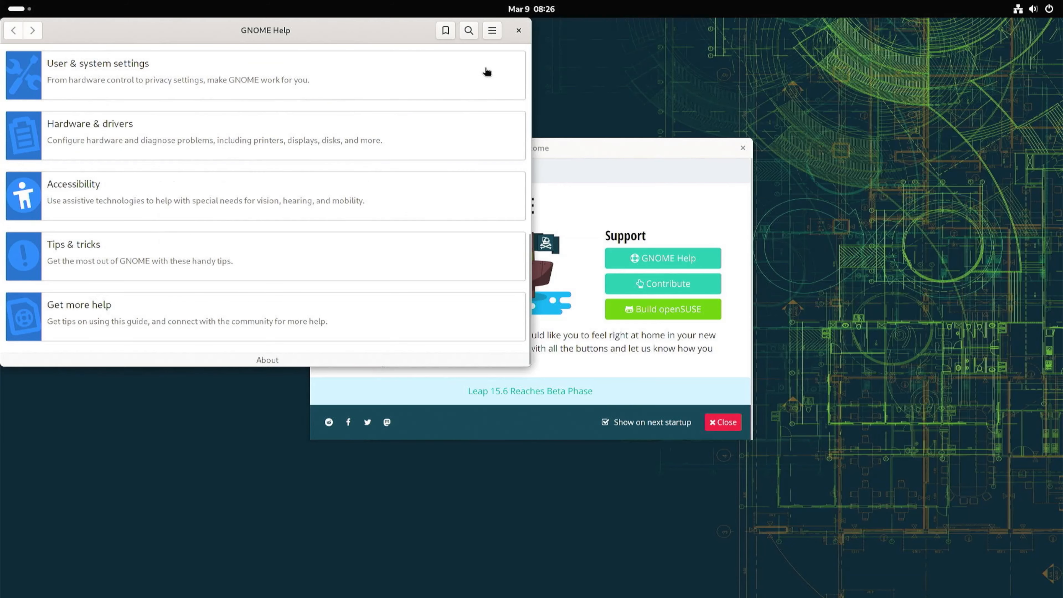
click(518, 31)
Read the Contribute page in the Welcome app and close the Welcome window.
click(629, 281)
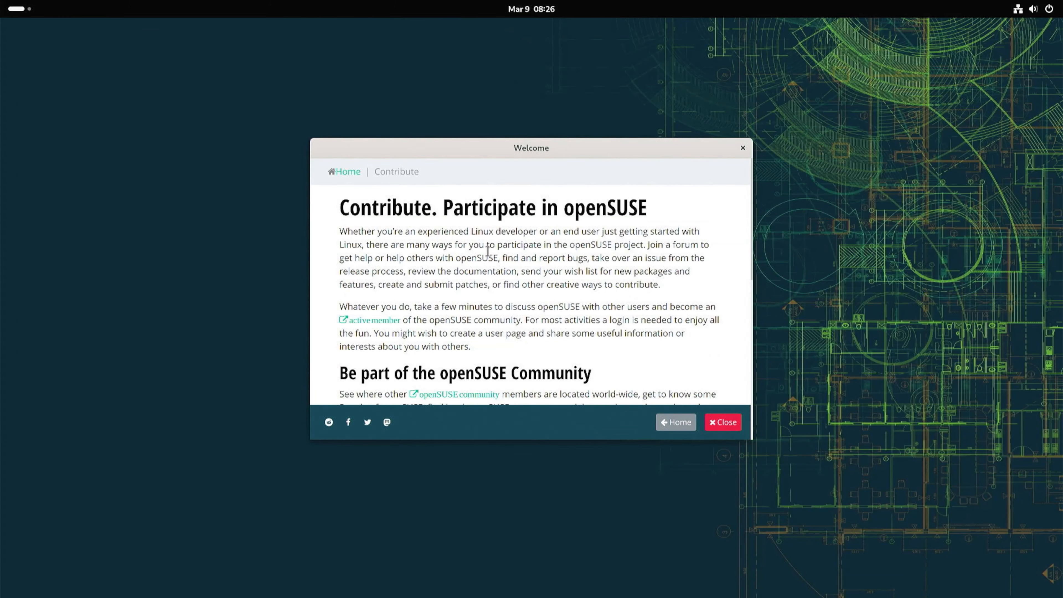
scroll(486, 273, down, 2)
scroll(492, 294, down, 5)
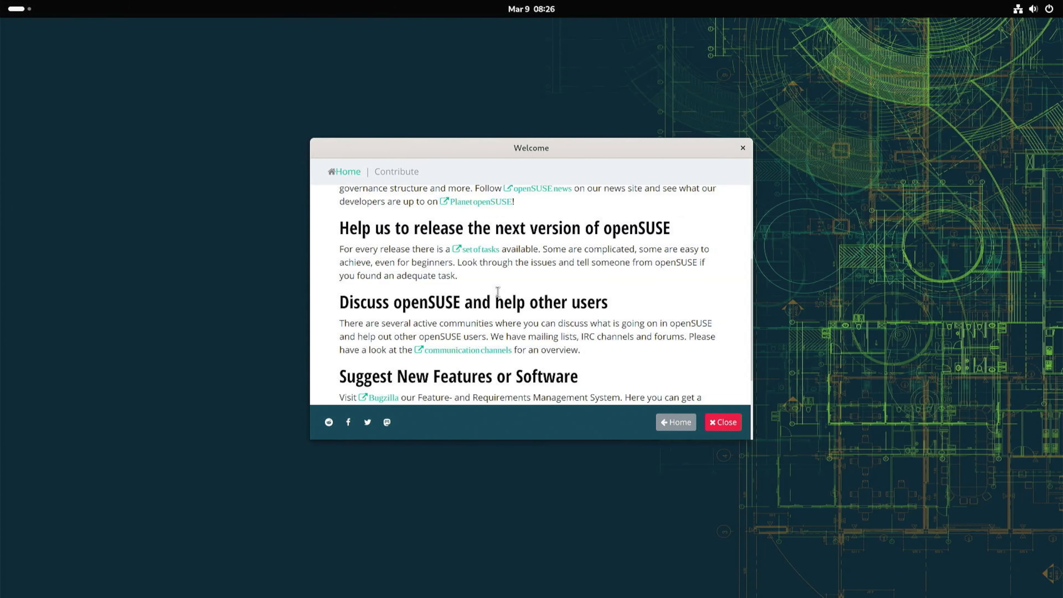
scroll(498, 292, down, 3)
click(741, 146)
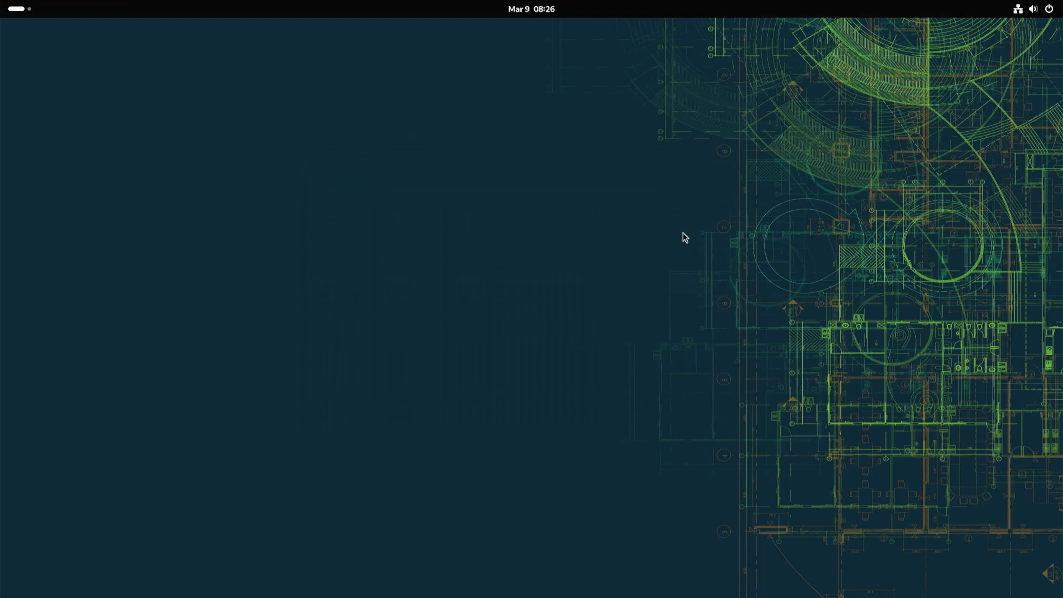
Relaunch the Welcome app from the second page of the application grid.
key(super)
click(656, 577)
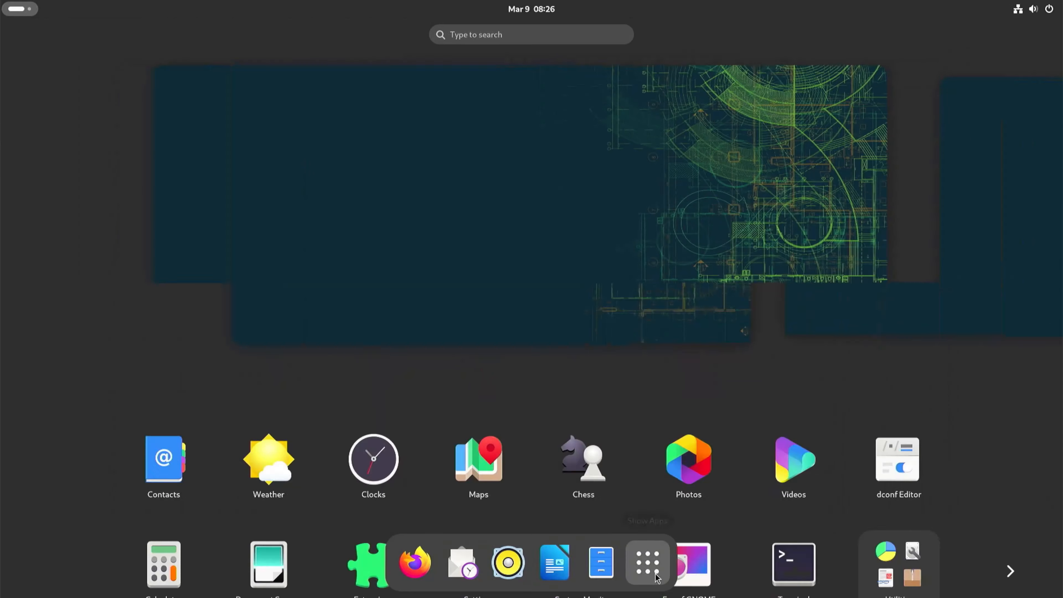
click(1021, 335)
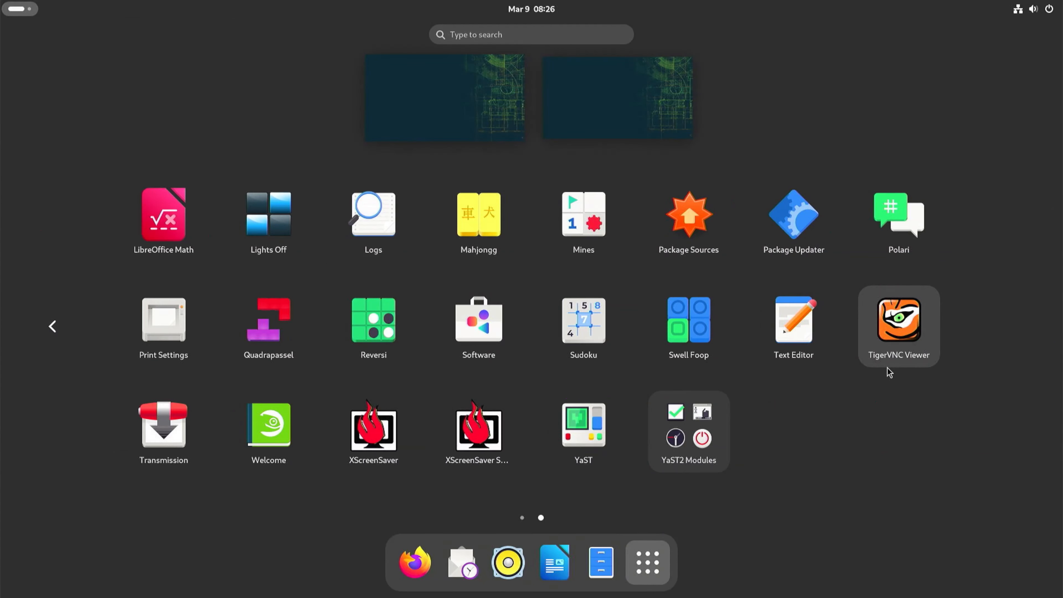
click(270, 440)
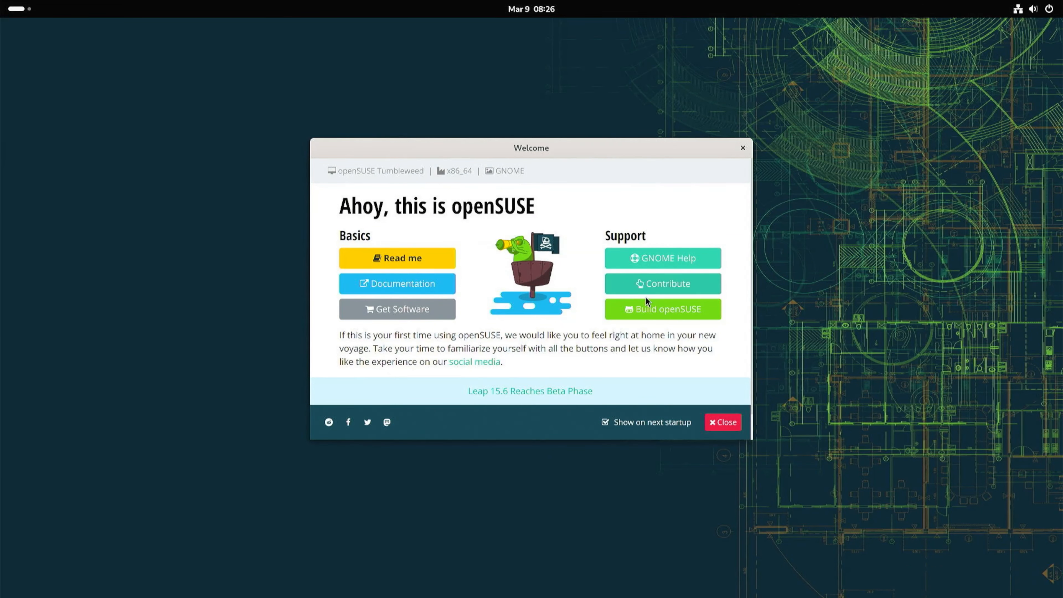
Open the Contribute page again, scroll to its end, and return to the Welcome home page.
click(648, 289)
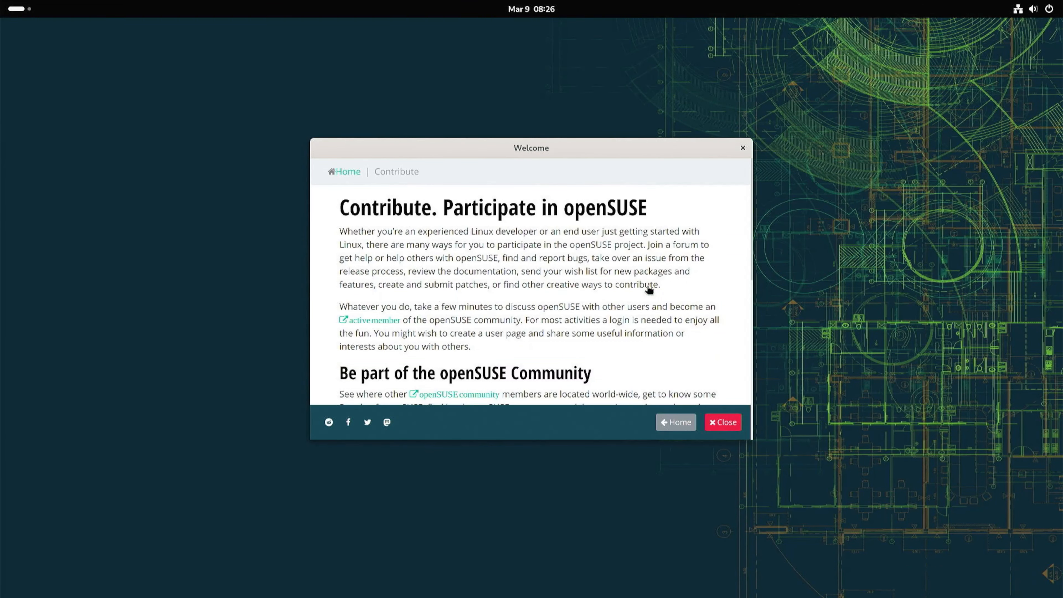
scroll(548, 276, down, 10)
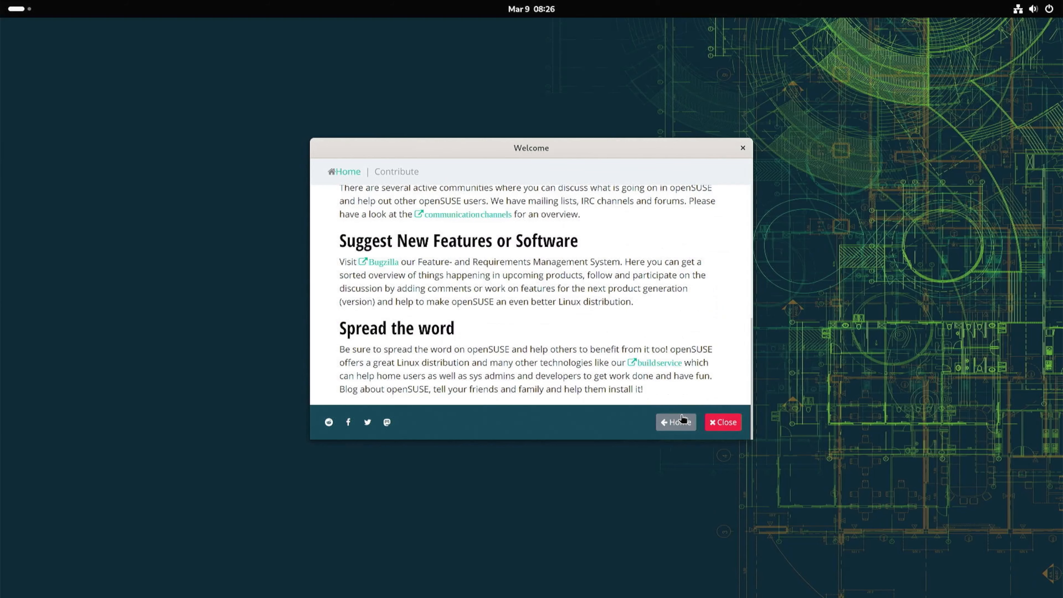
click(674, 422)
Open the Build openSUSE site and scroll through the Build Service home page.
click(654, 312)
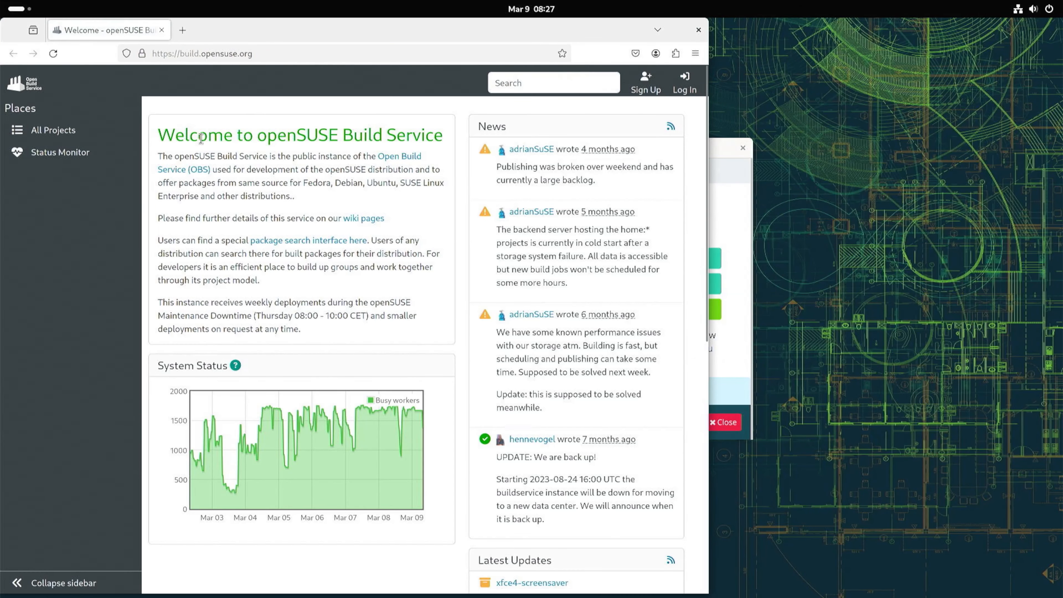
scroll(388, 245, down, 10)
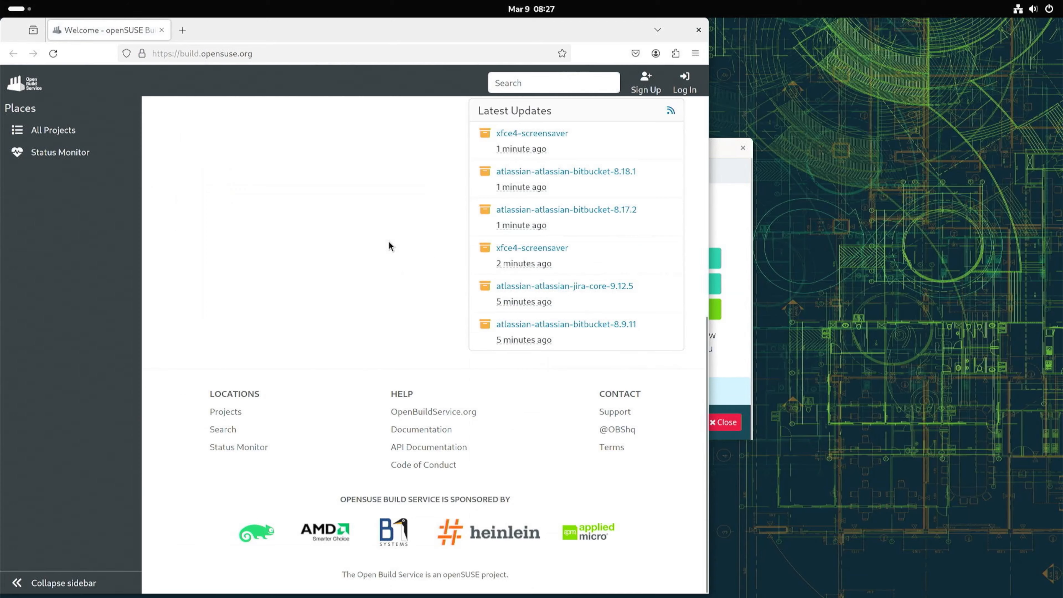
Scroll back to the top of the Build Service page, then close the browser and the Welcome window.
scroll(388, 244, up, 10)
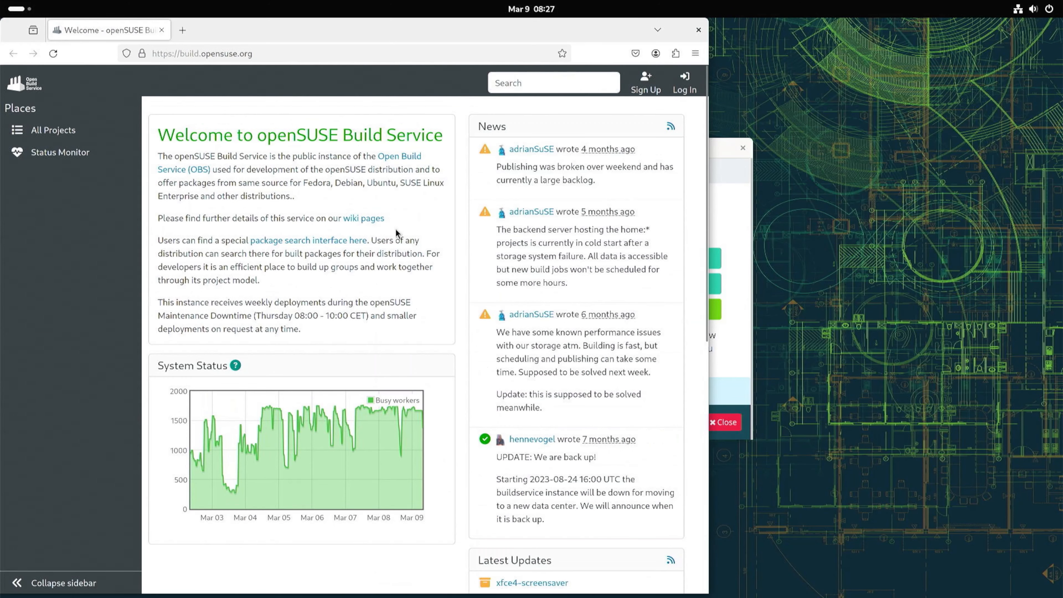
click(698, 30)
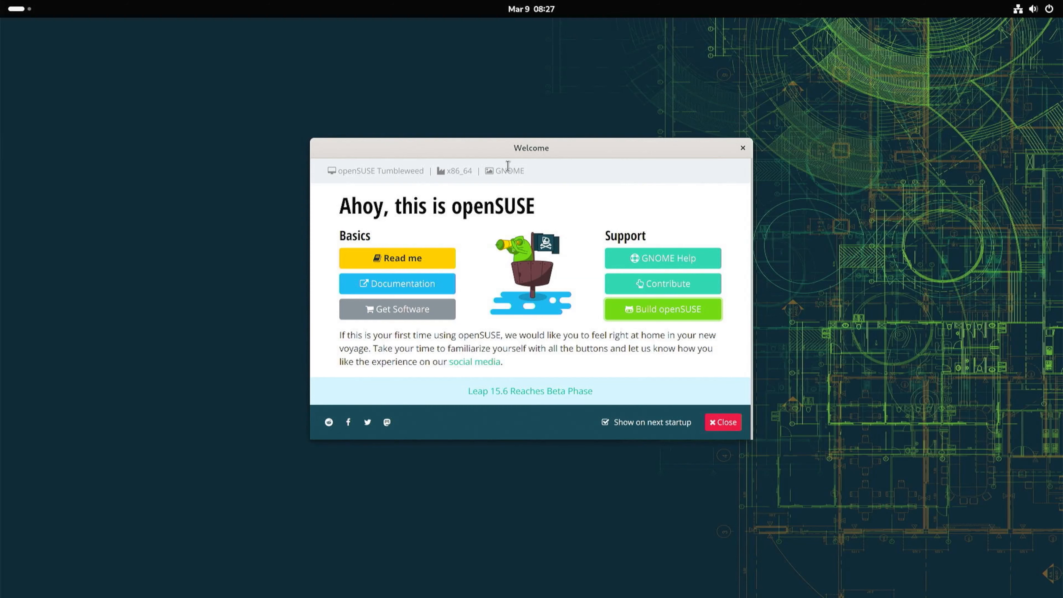
click(720, 427)
Open Software from the application grid and review its list of pending updates.
key(super)
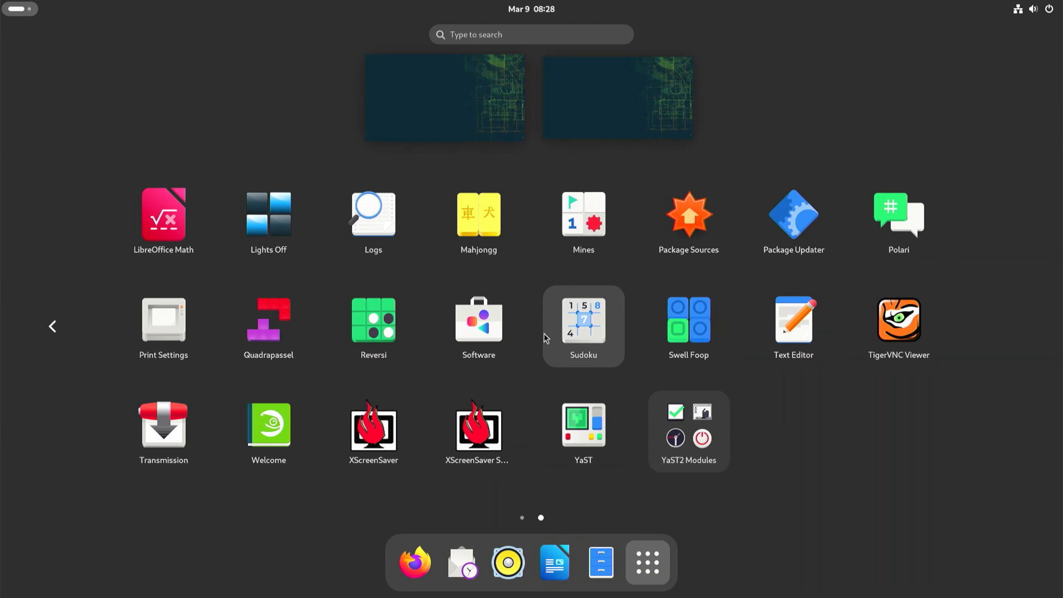
click(476, 331)
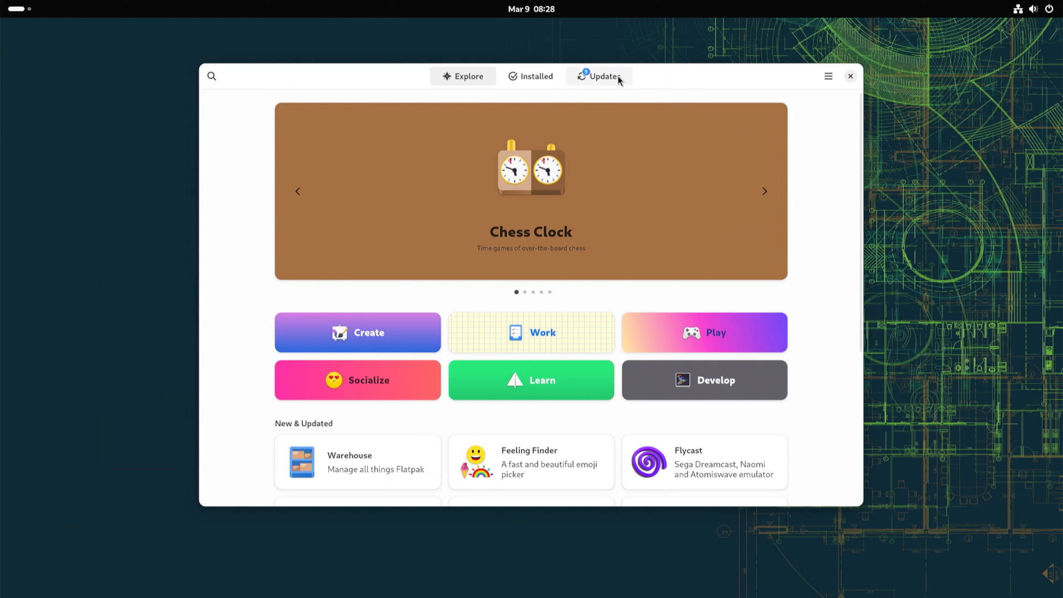
click(606, 79)
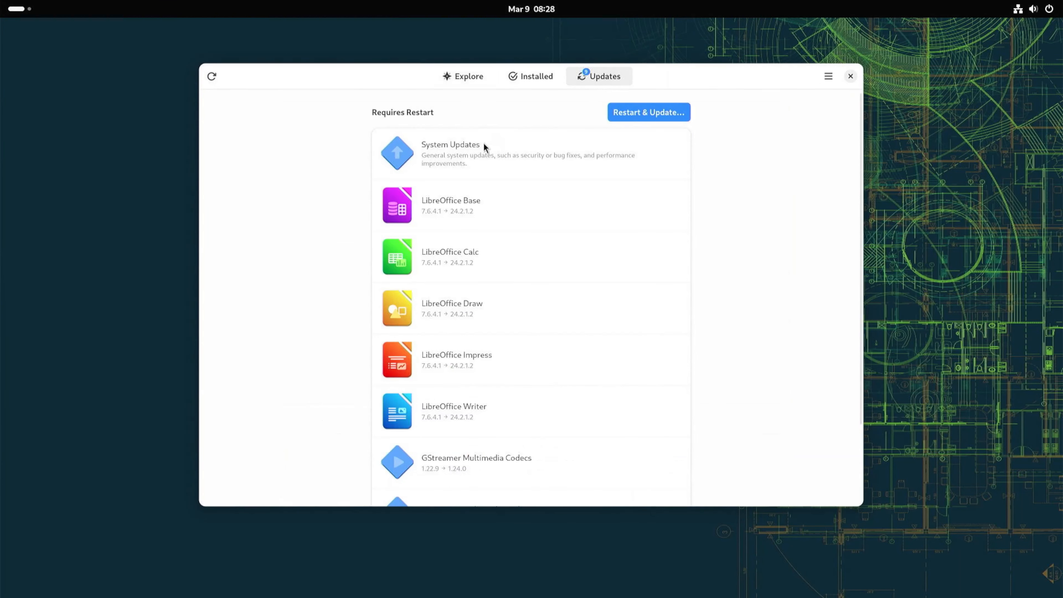
scroll(450, 335, down, 3)
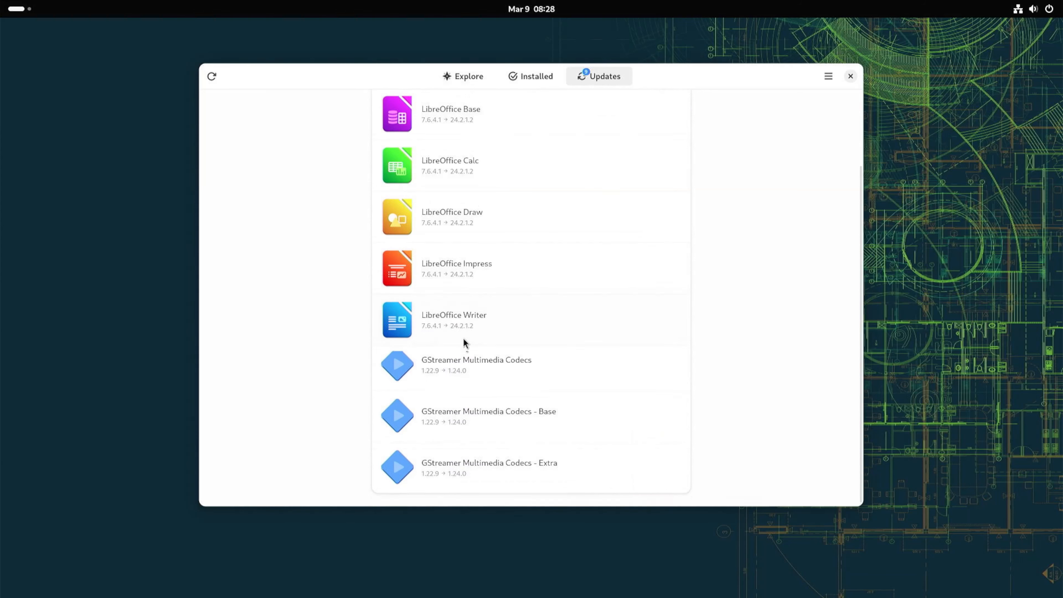
scroll(463, 349, up, 3)
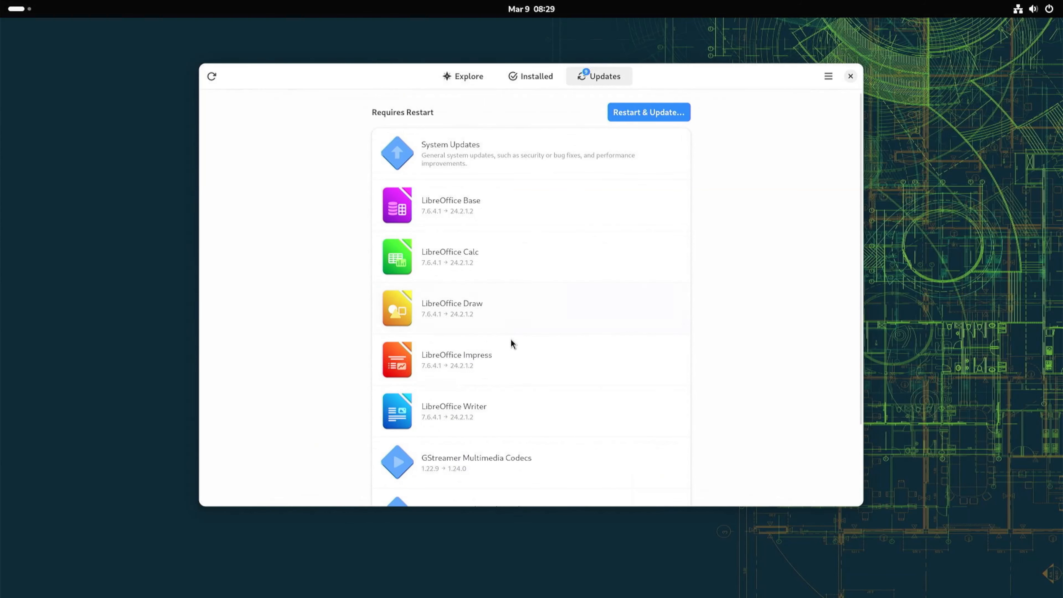
scroll(511, 360, down, 3)
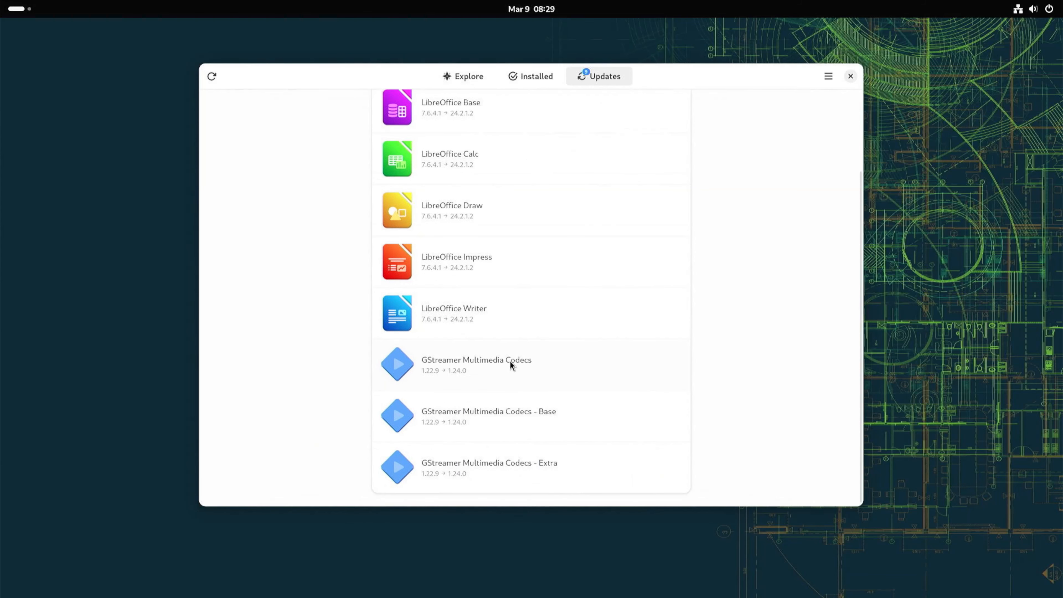
scroll(510, 359, up, 3)
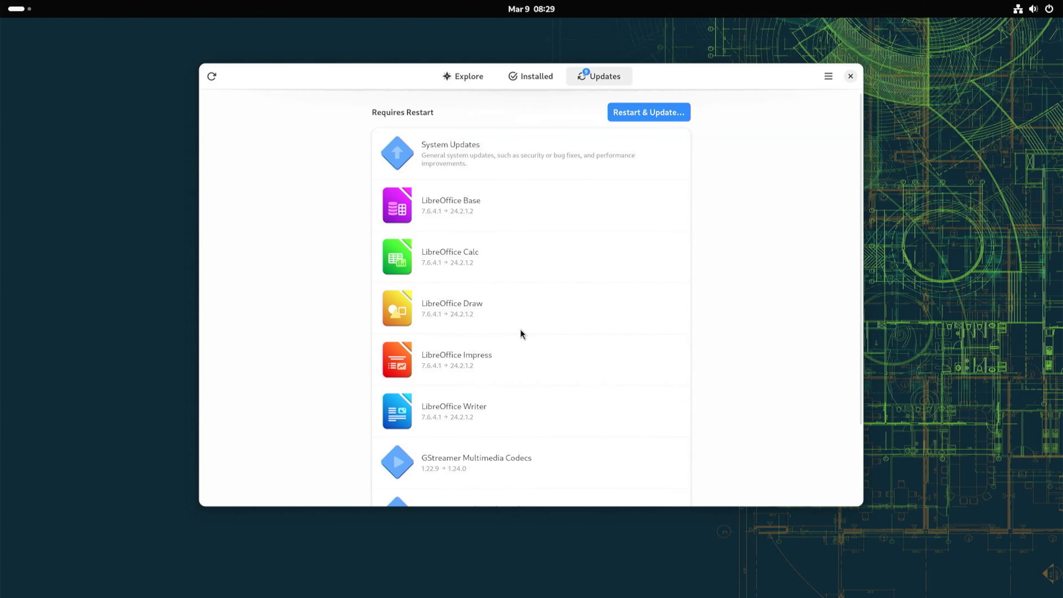
Restart and install the pending updates, booting openSUSE Tumbleweed from the boot menu.
click(642, 113)
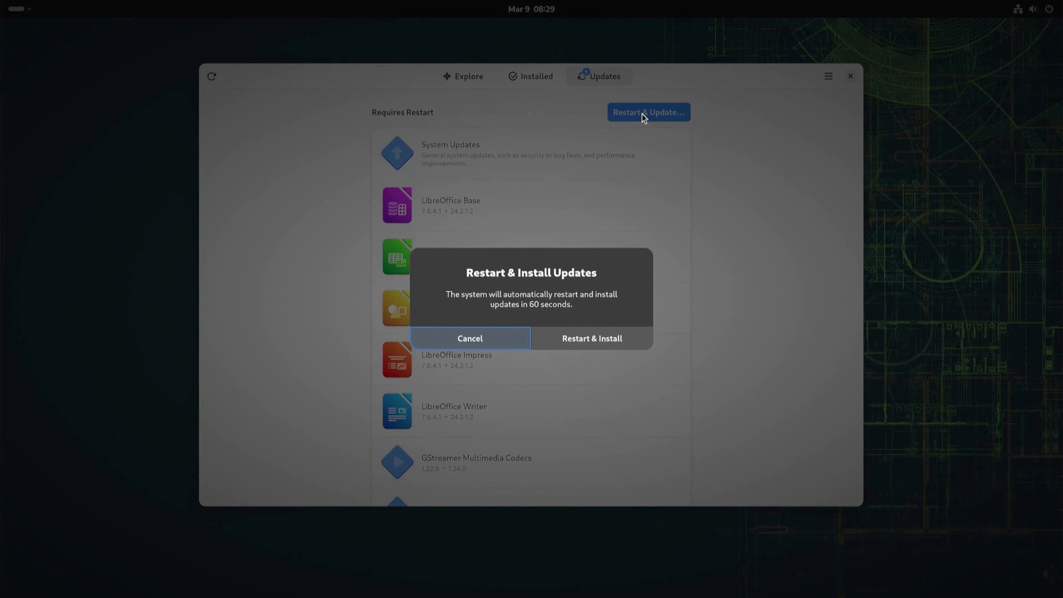
click(592, 340)
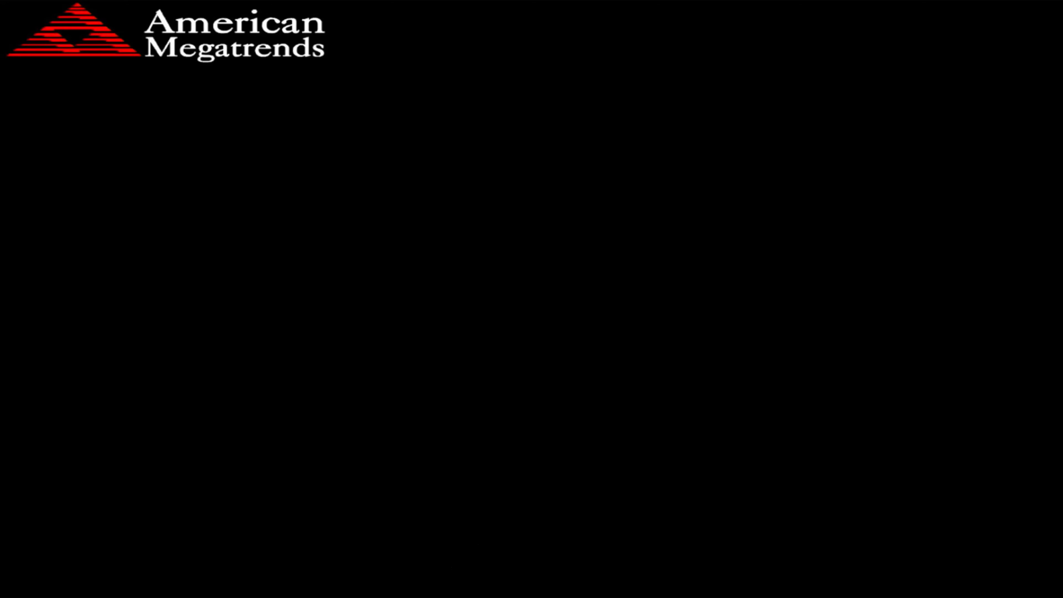
key(Return)
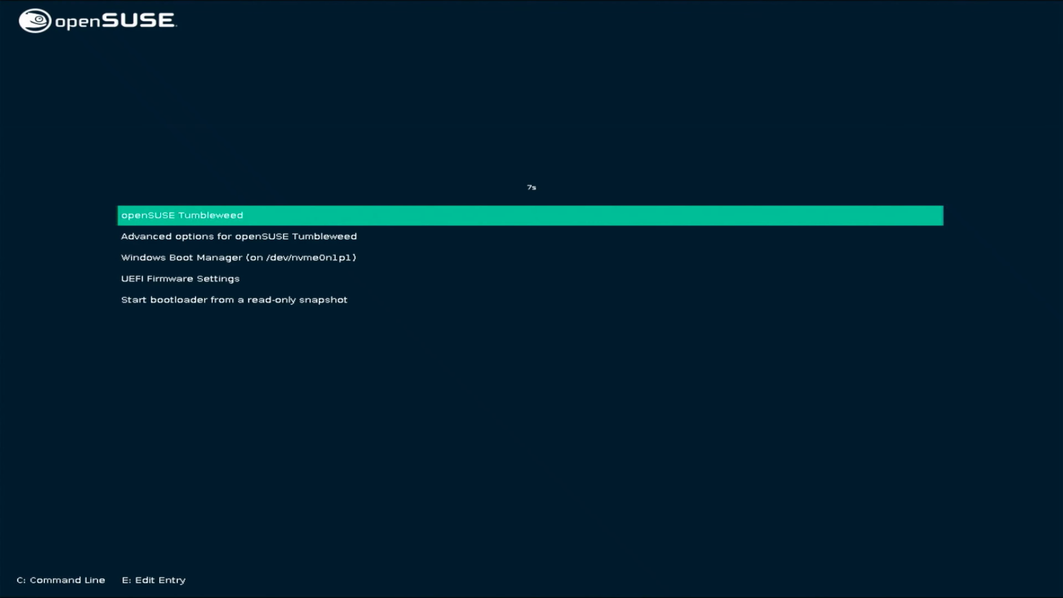
key(Return)
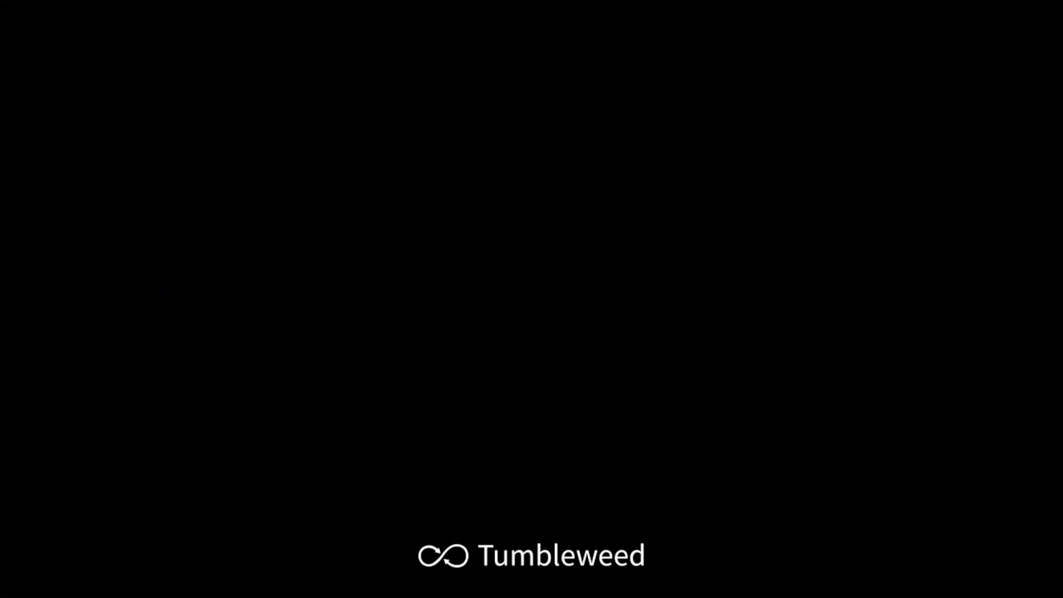
Log in to the desktop with the user account password.
key(Return)
text(••••••)
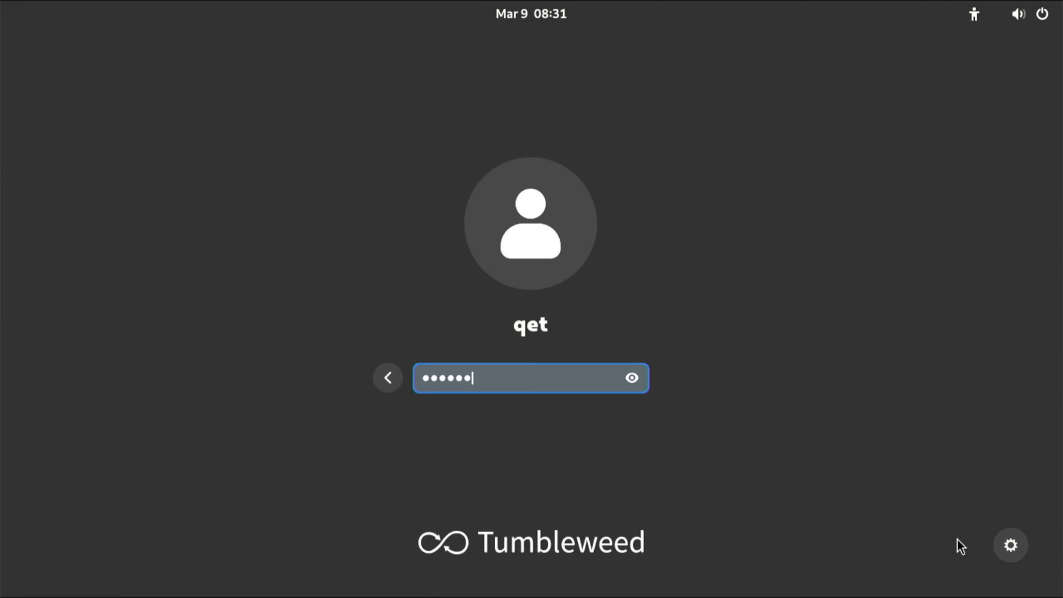
key(Return)
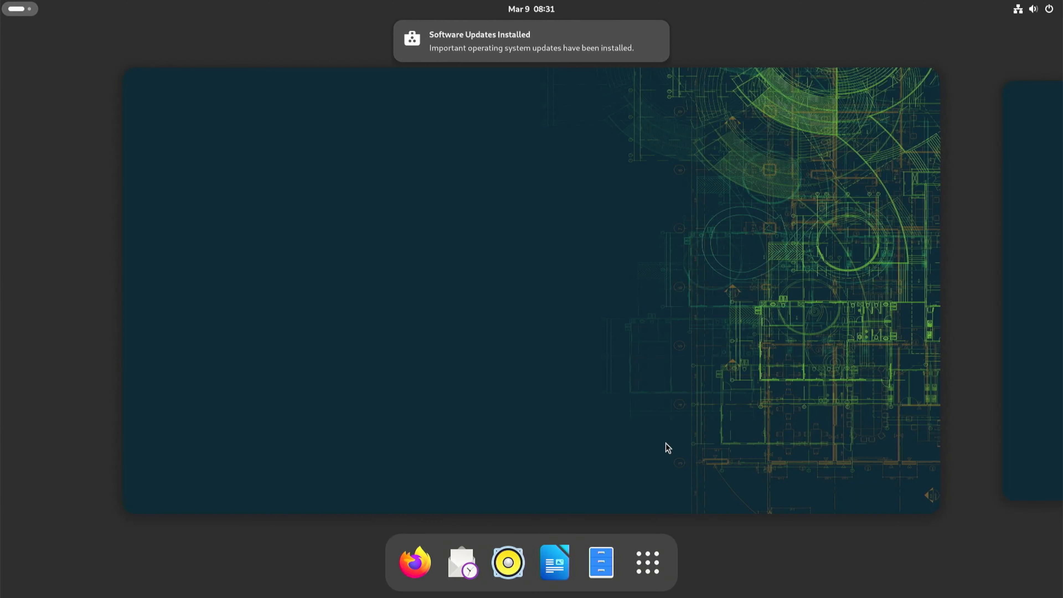
Review the installed updates from the update notification and close the list.
click(669, 446)
mouse_move(503, 53)
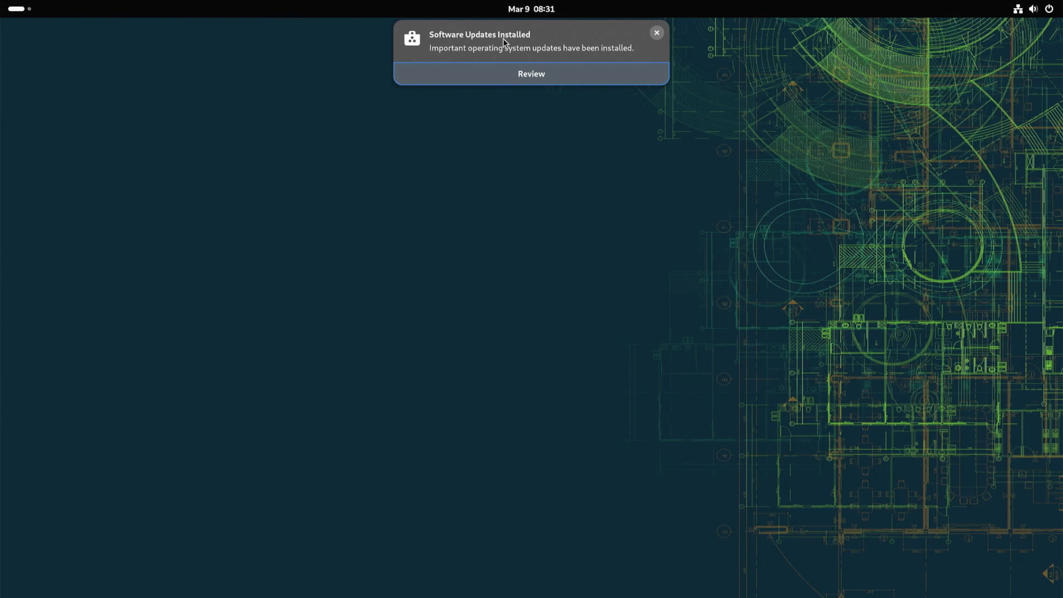
click(529, 77)
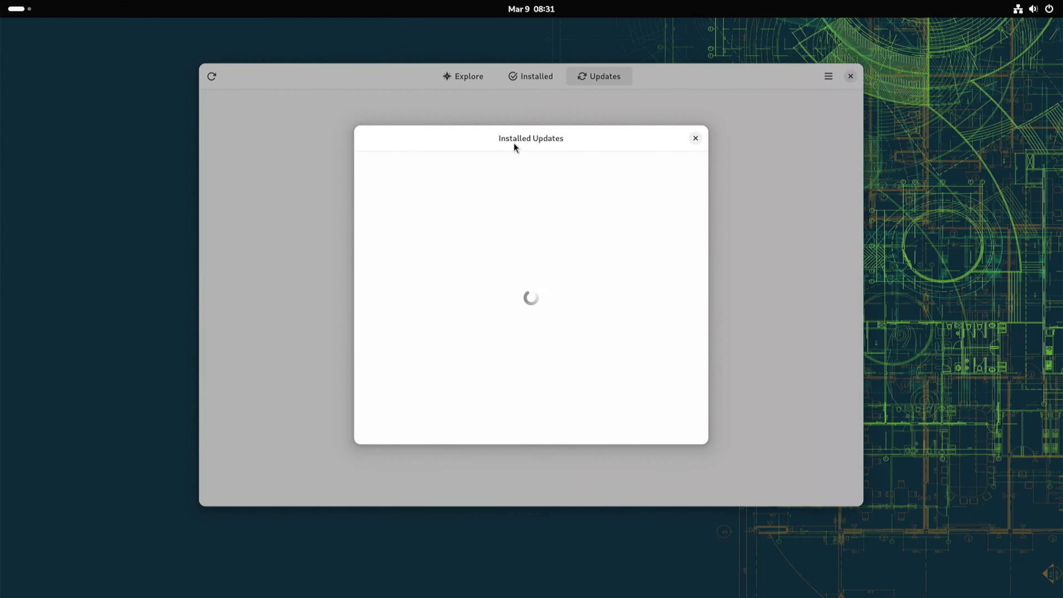
scroll(510, 317, down, 3)
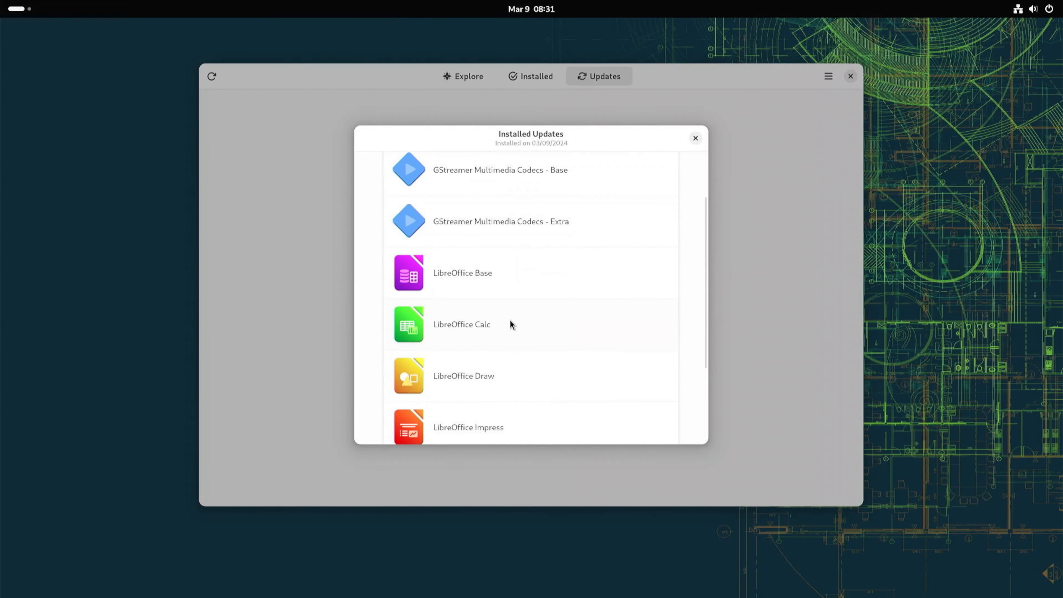
scroll(519, 300, down, 1)
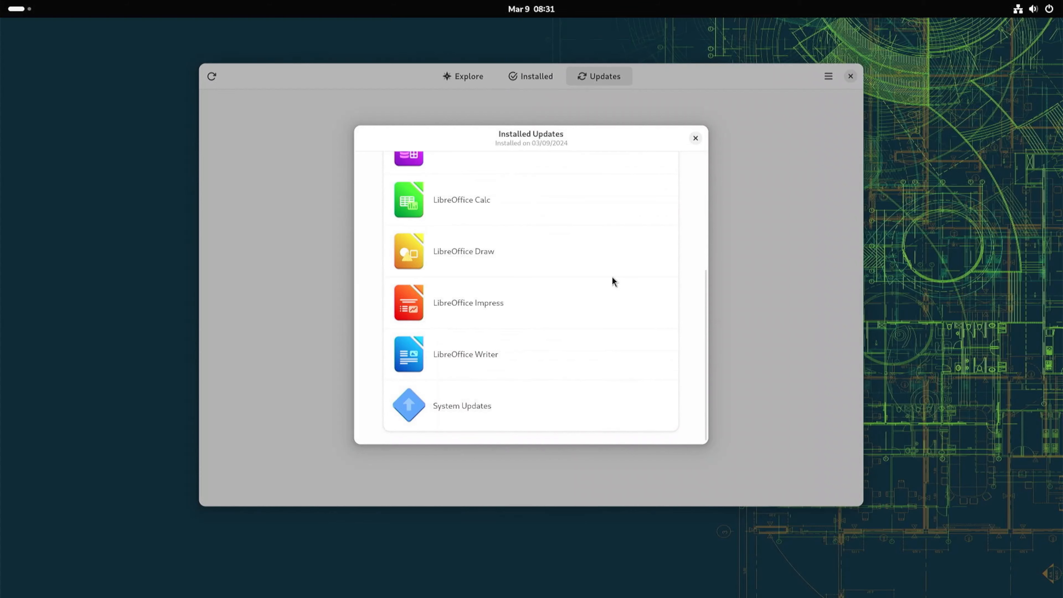
click(695, 138)
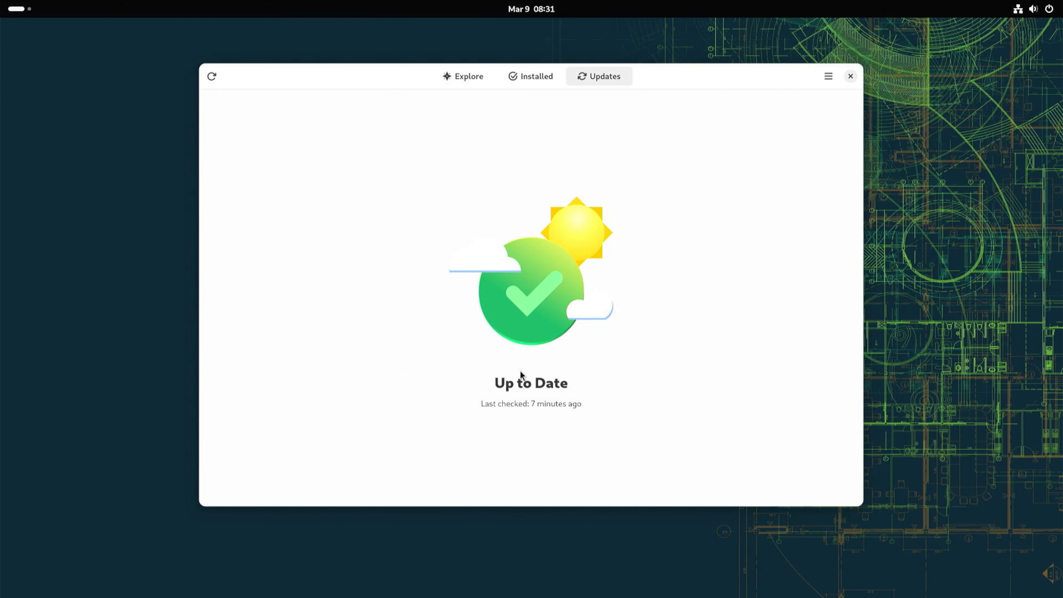
Switch Show Only Free Apps on and back off in Software Preferences, then close Preferences.
click(828, 76)
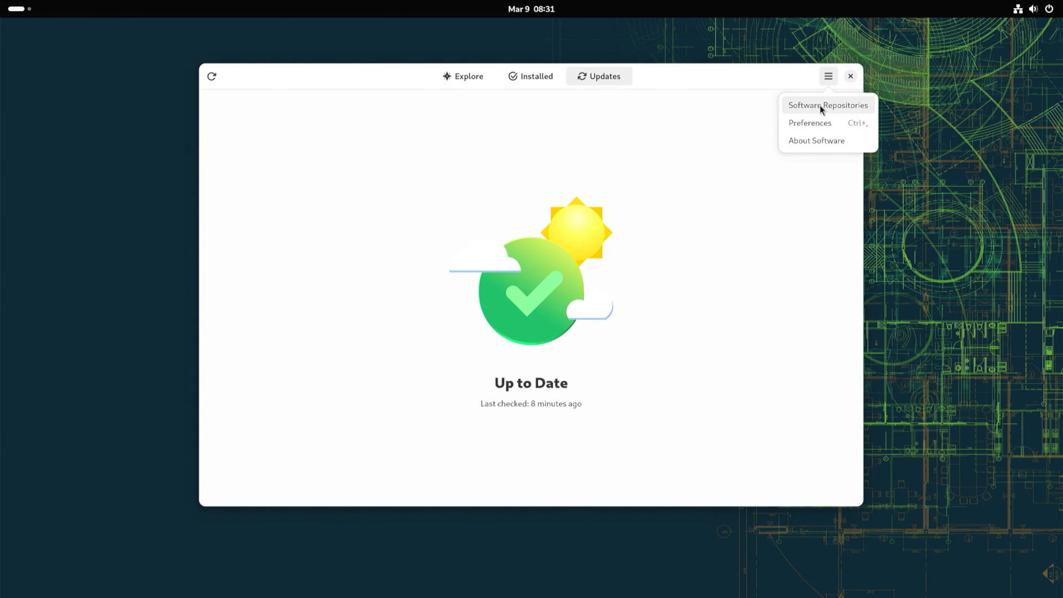
click(815, 125)
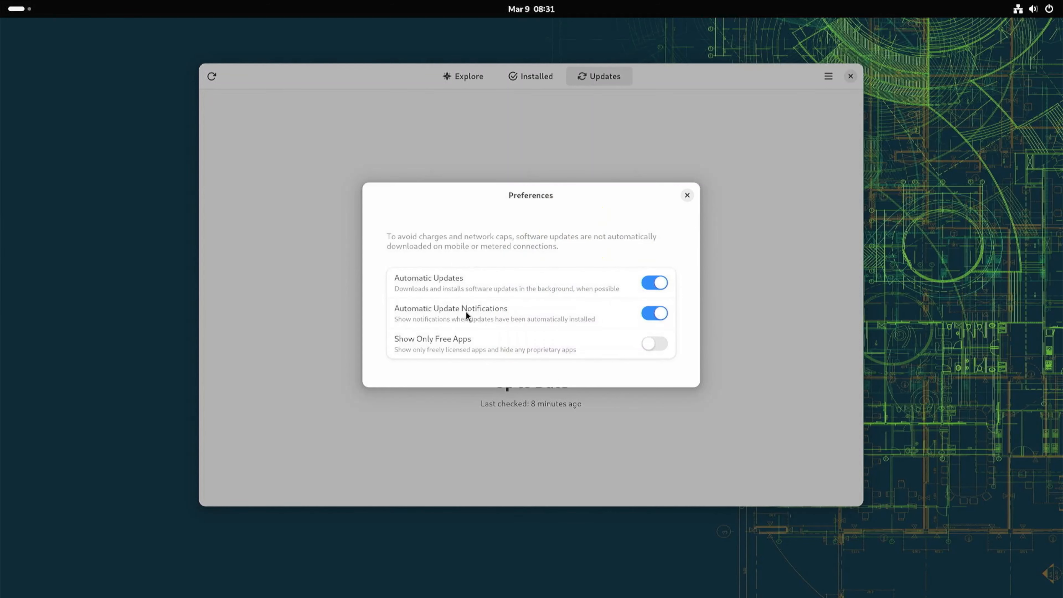
click(653, 344)
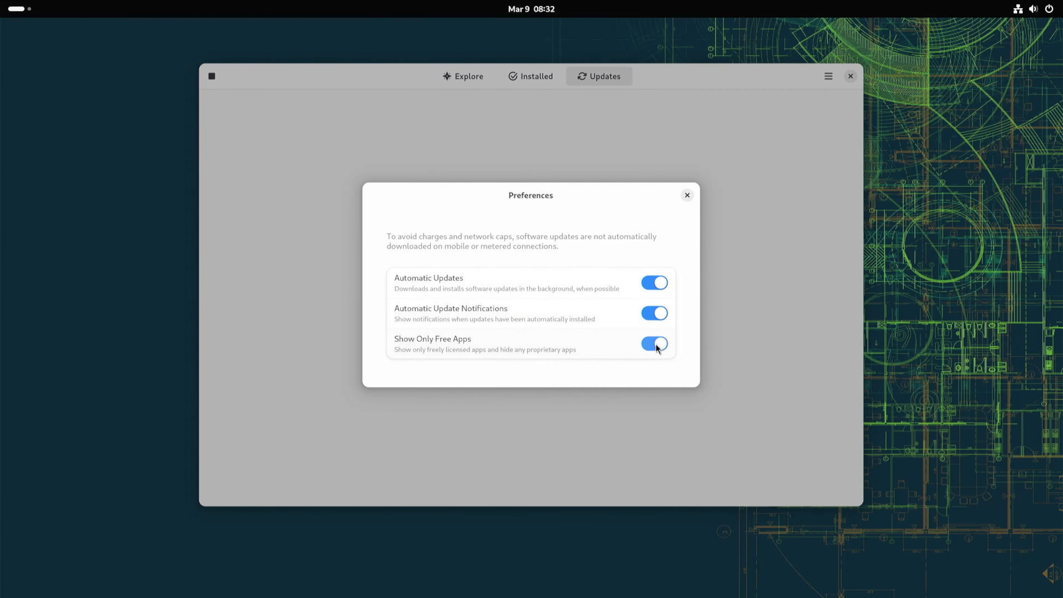
click(654, 344)
click(687, 195)
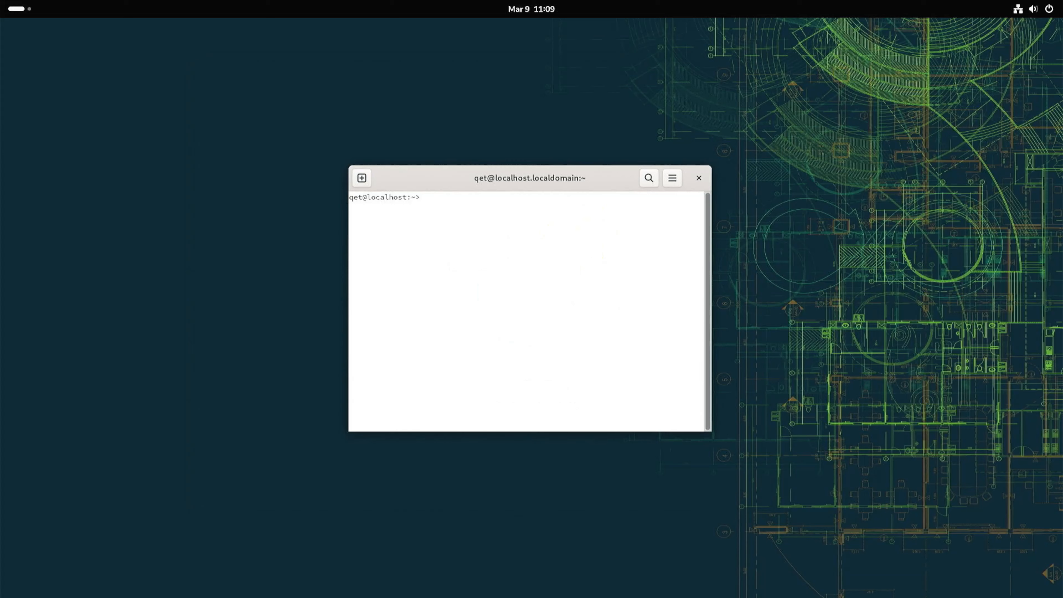
Run sudo zypper update in a terminal and clear the terminal screen.
text(sudo)
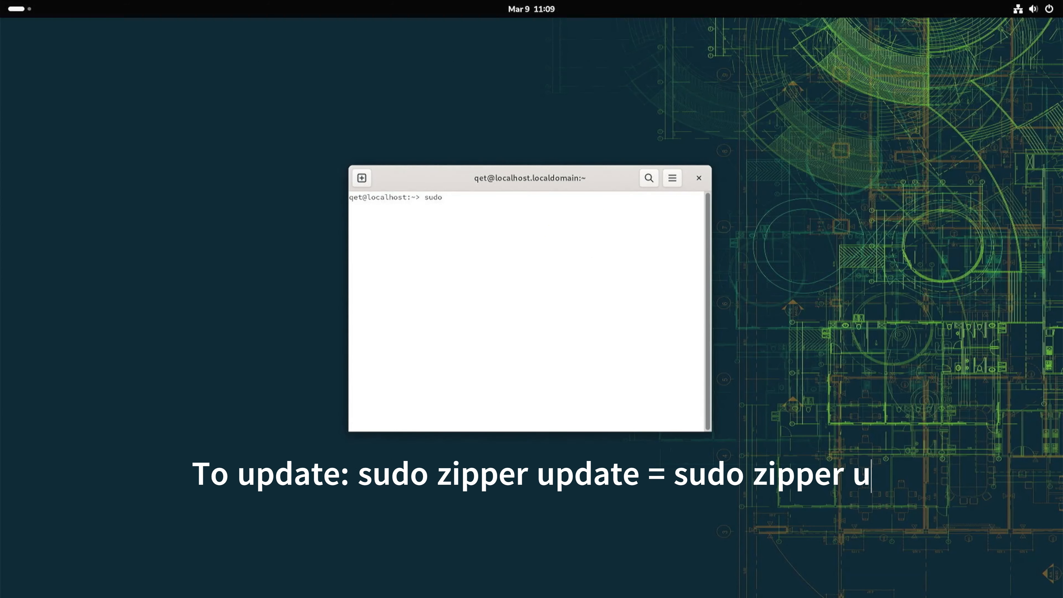
text( zypper )
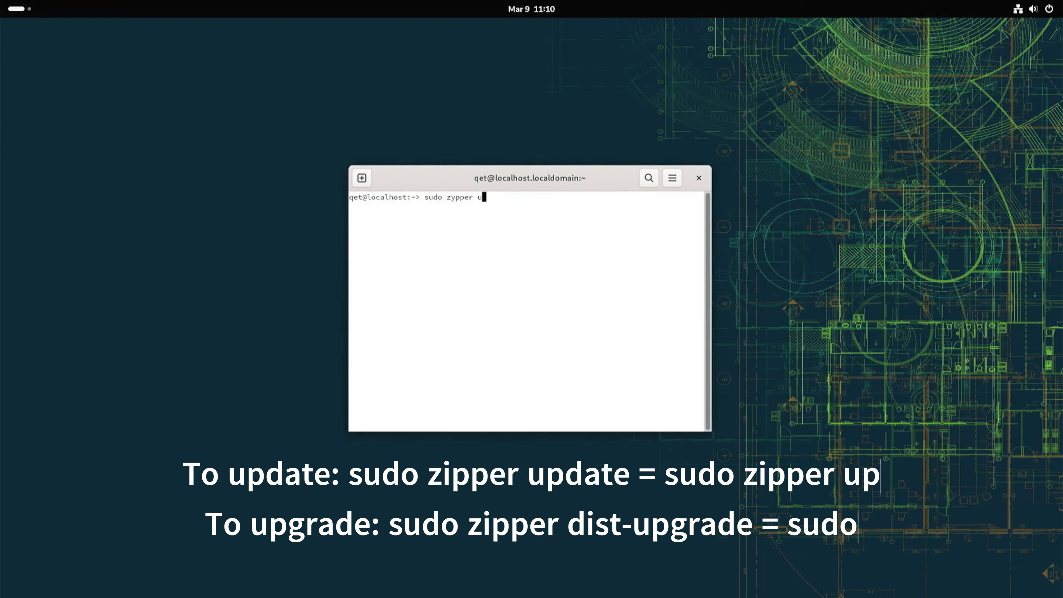
text(update)
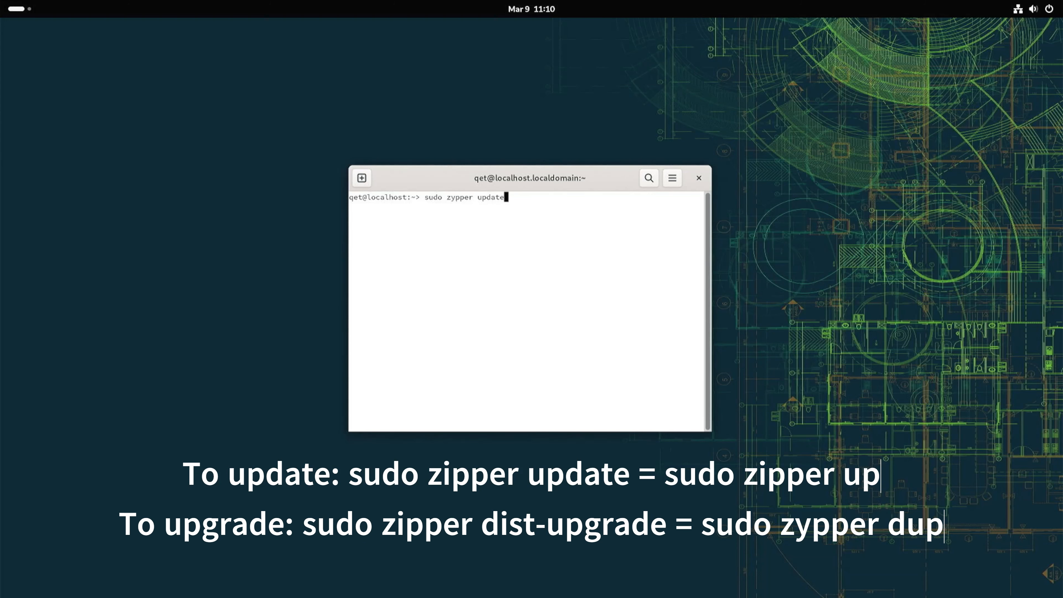
key(Return)
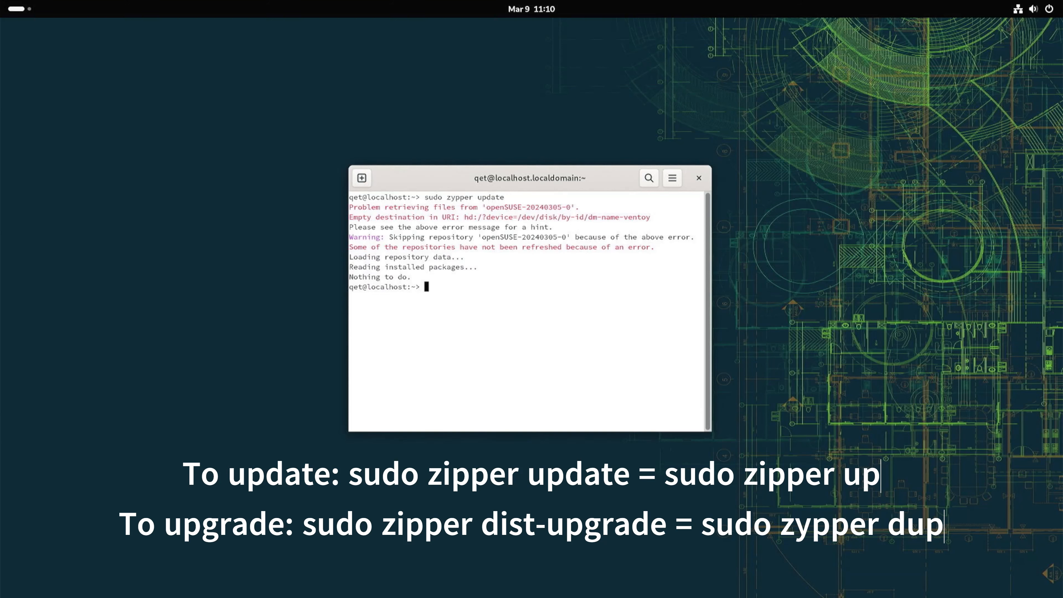
text(clear)
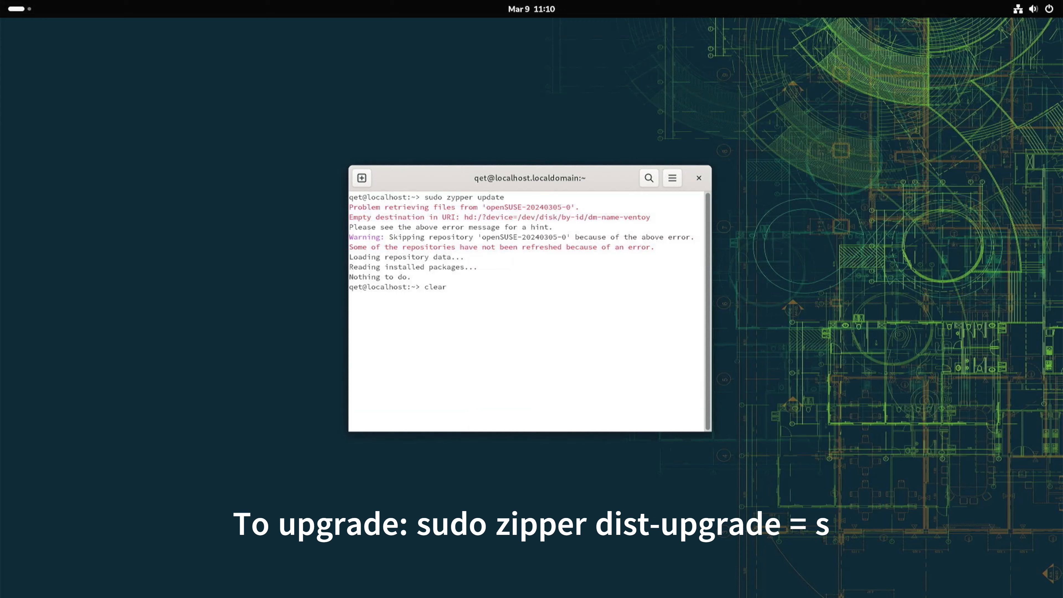
key(Return)
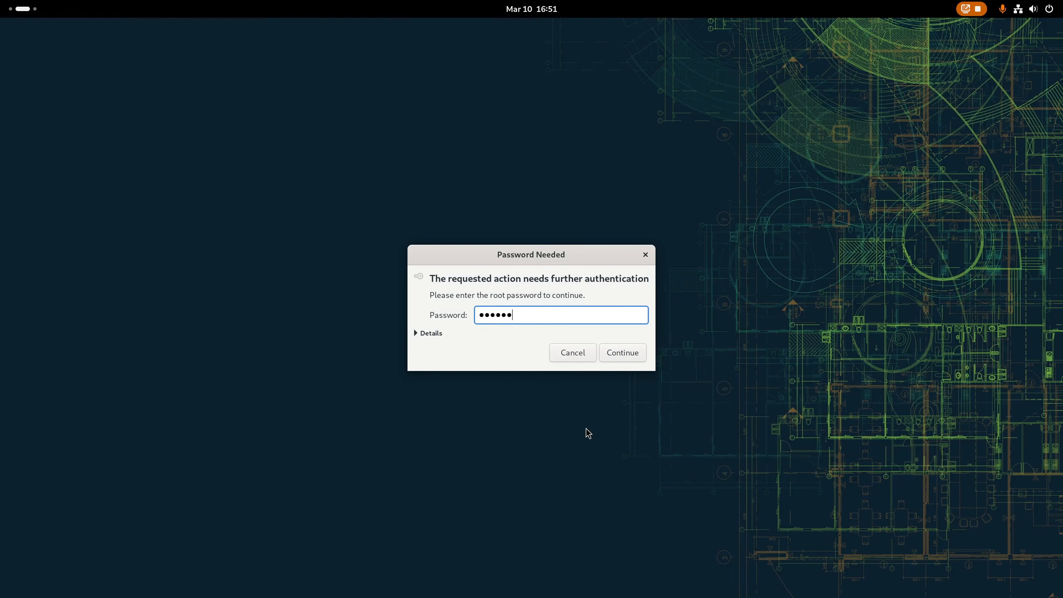
Confirm the root password and open Online Update from the YaST Control Center.
key(Return)
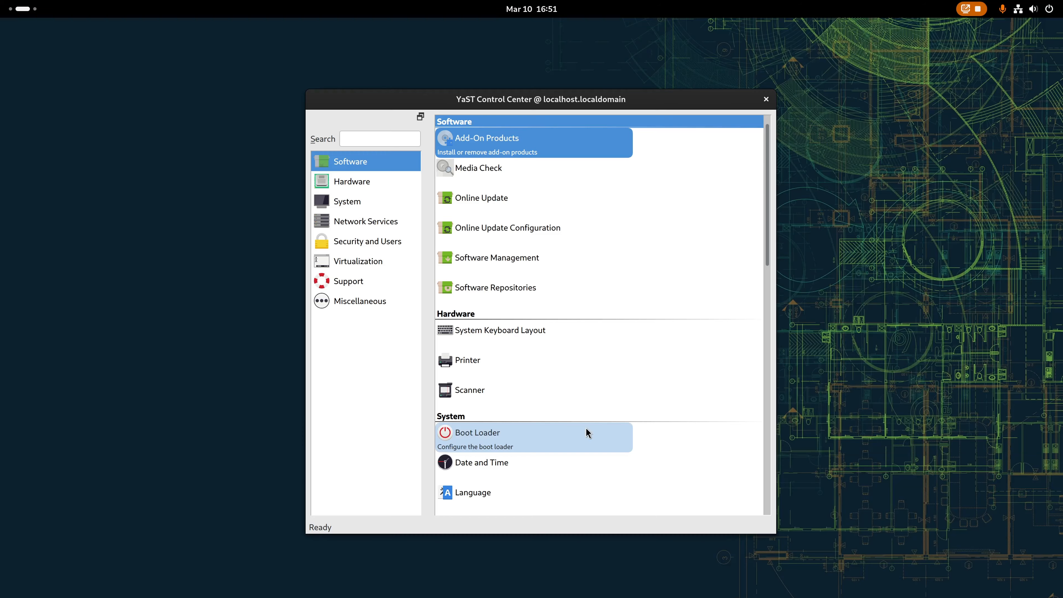
click(447, 201)
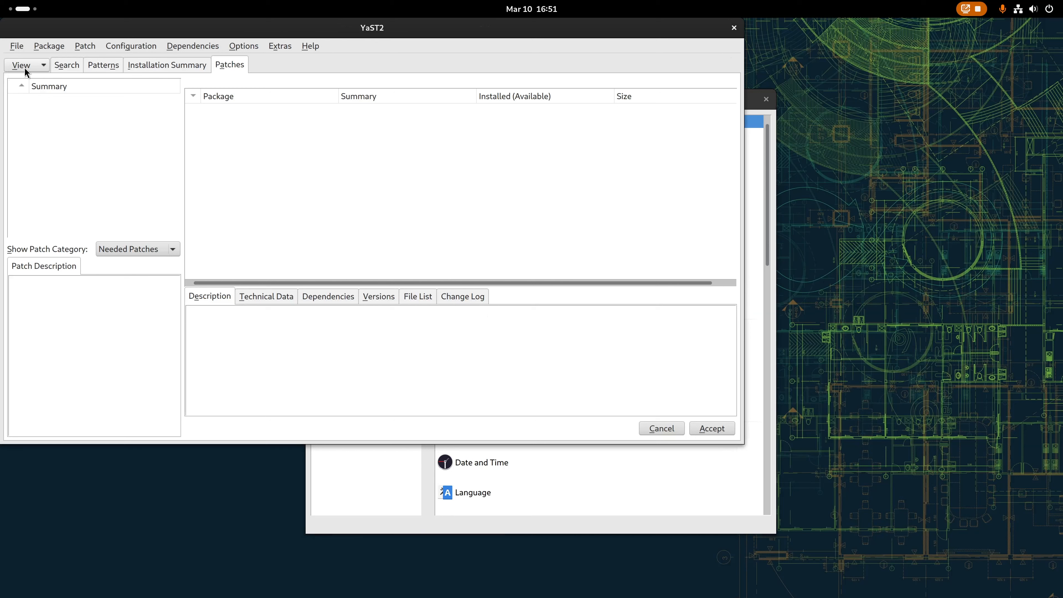
click(25, 67)
click(27, 84)
click(25, 65)
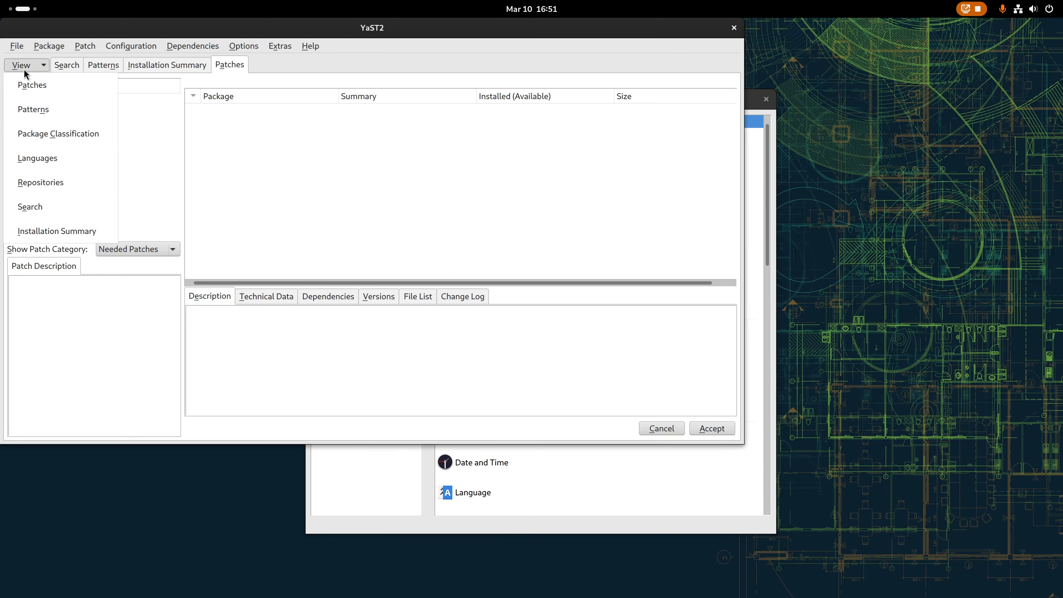
click(38, 60)
click(43, 46)
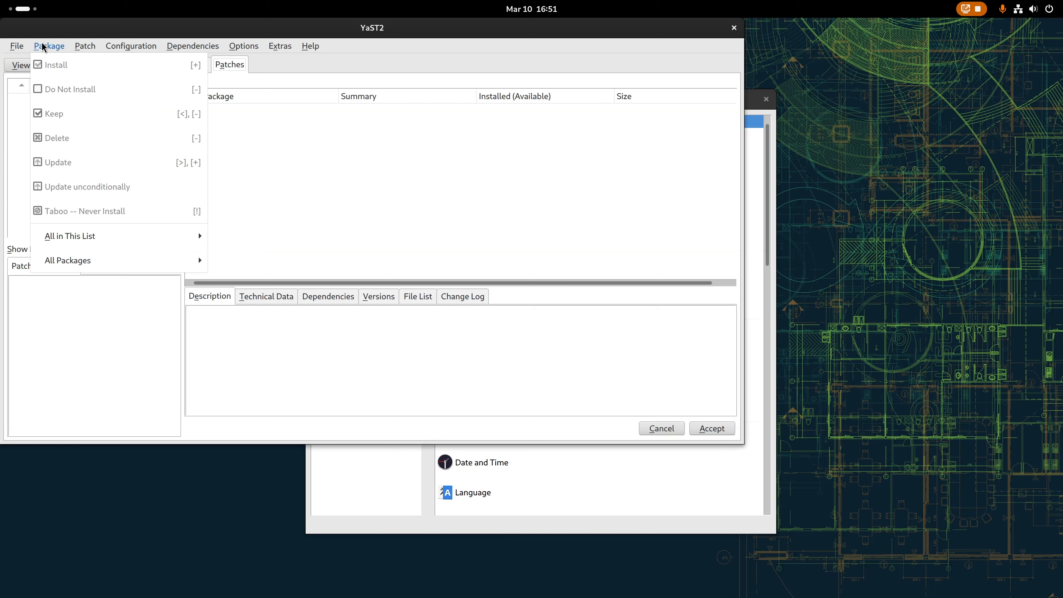
mouse_move(86, 51)
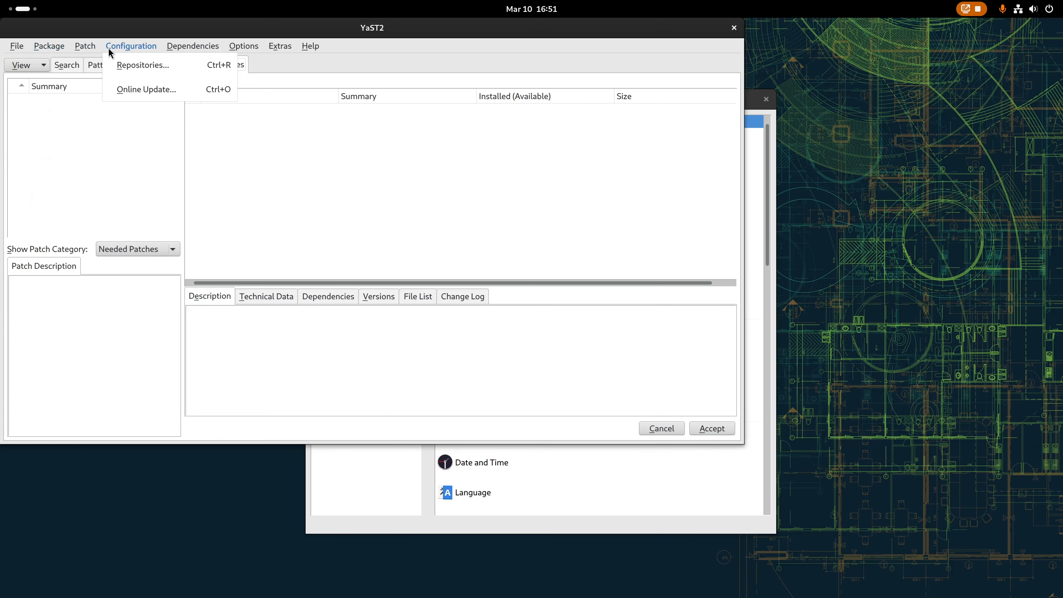
Examine the configured software repositories and the Search, Patterns and Installation Summary views, then cancel Online Update.
click(112, 65)
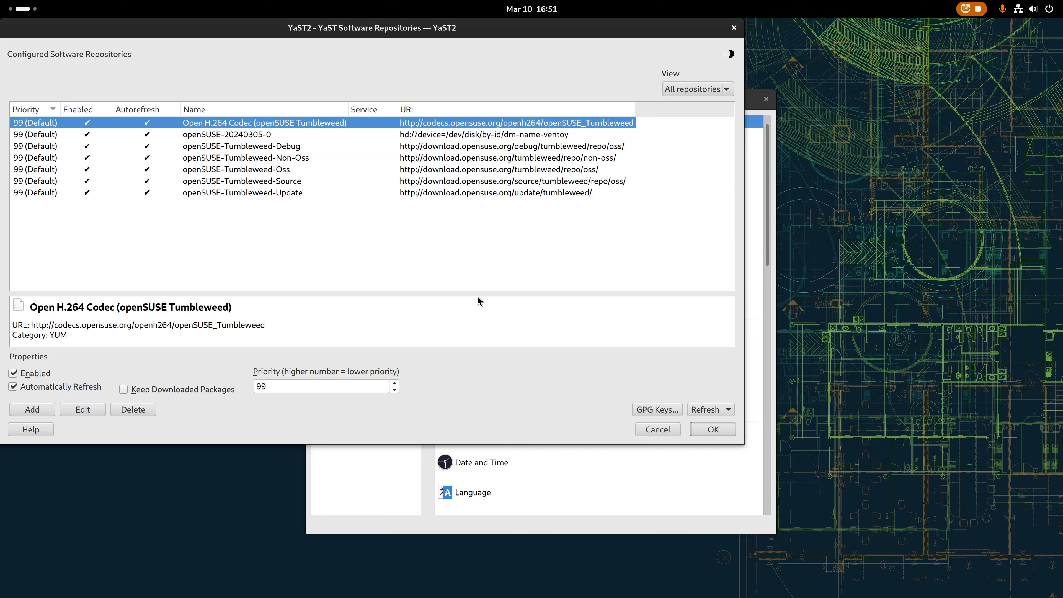
click(711, 430)
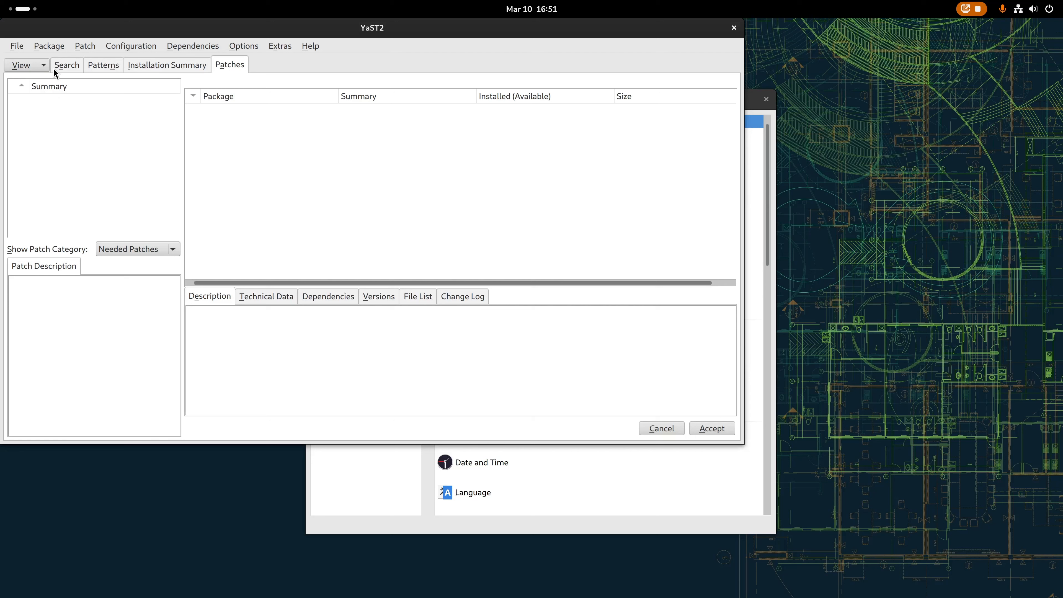
click(70, 73)
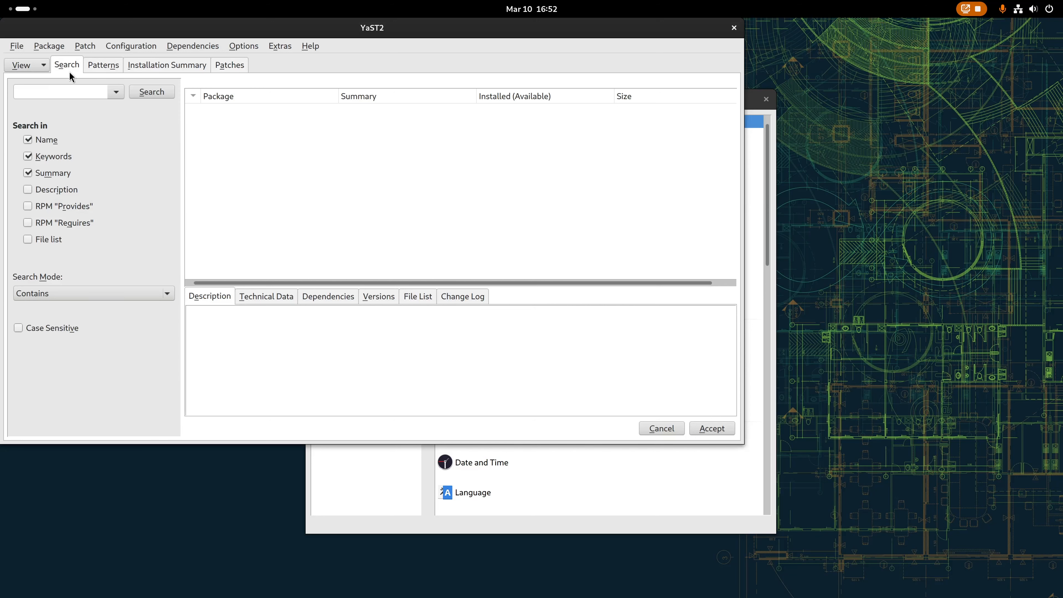
click(104, 66)
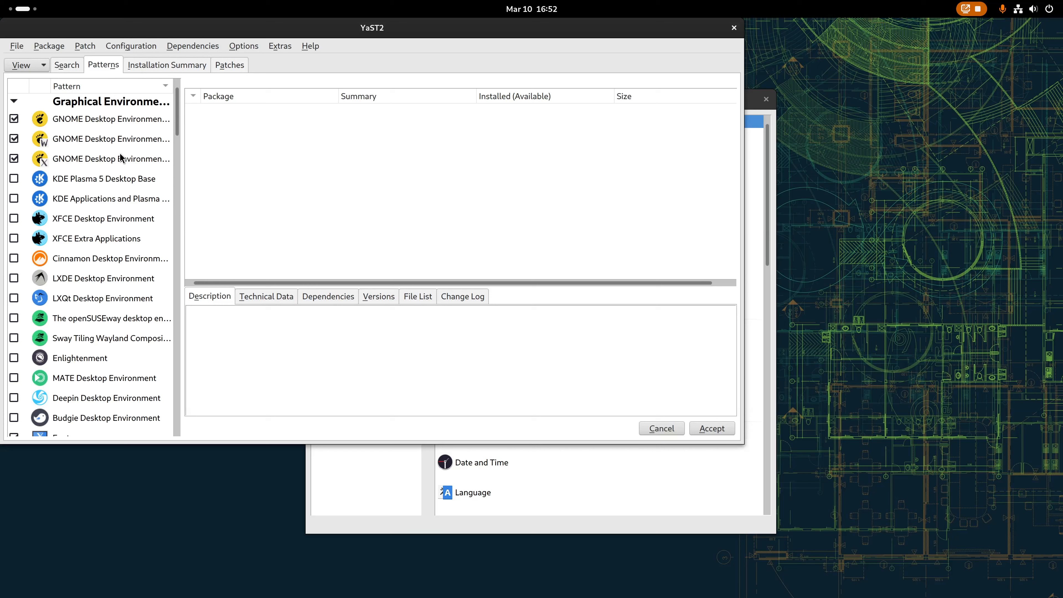
scroll(105, 322, down, 6)
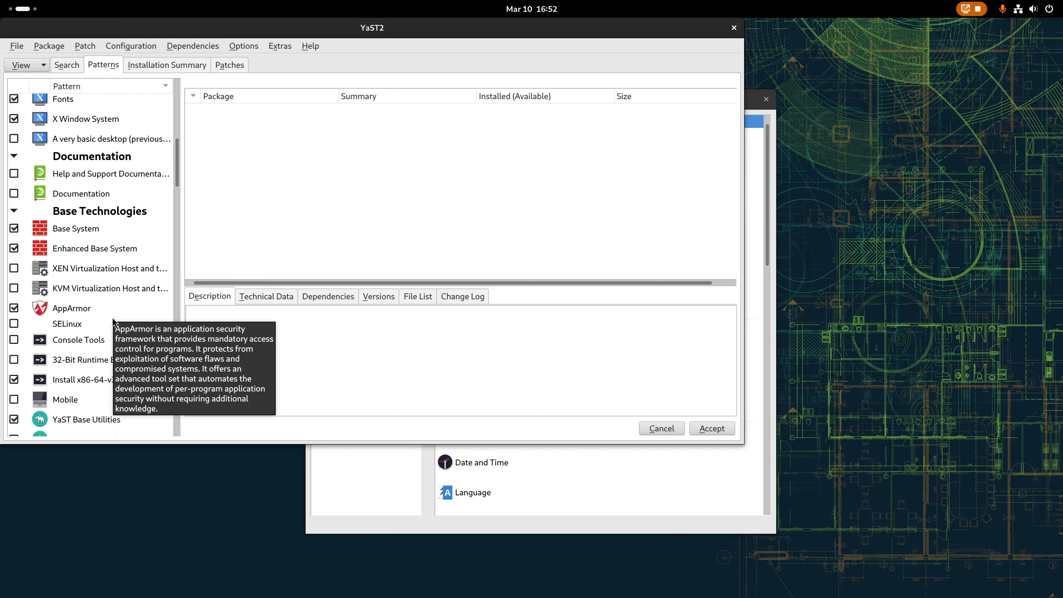
scroll(111, 326, up, 6)
click(172, 68)
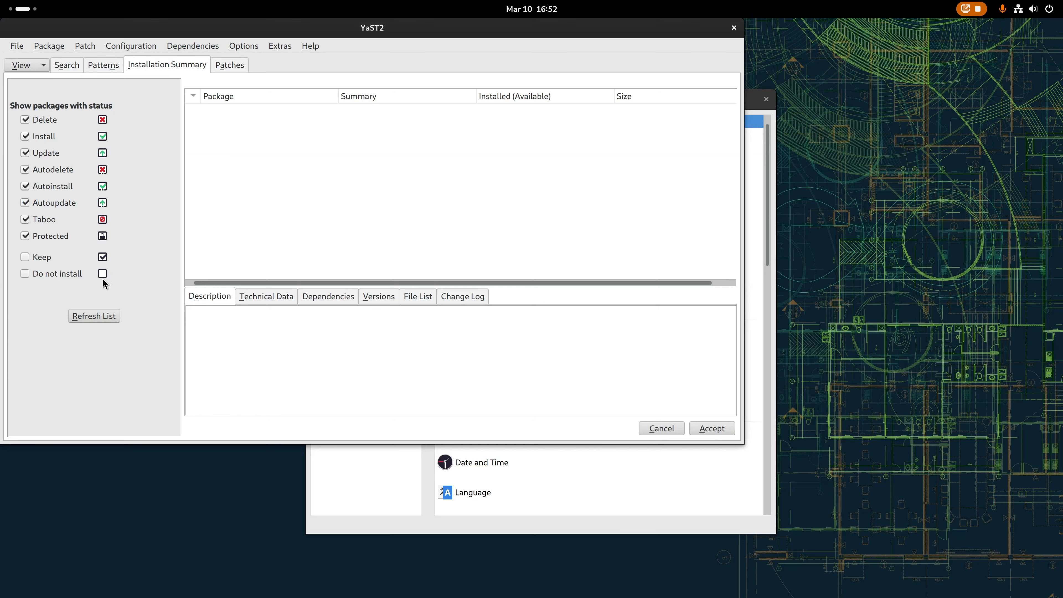
click(721, 435)
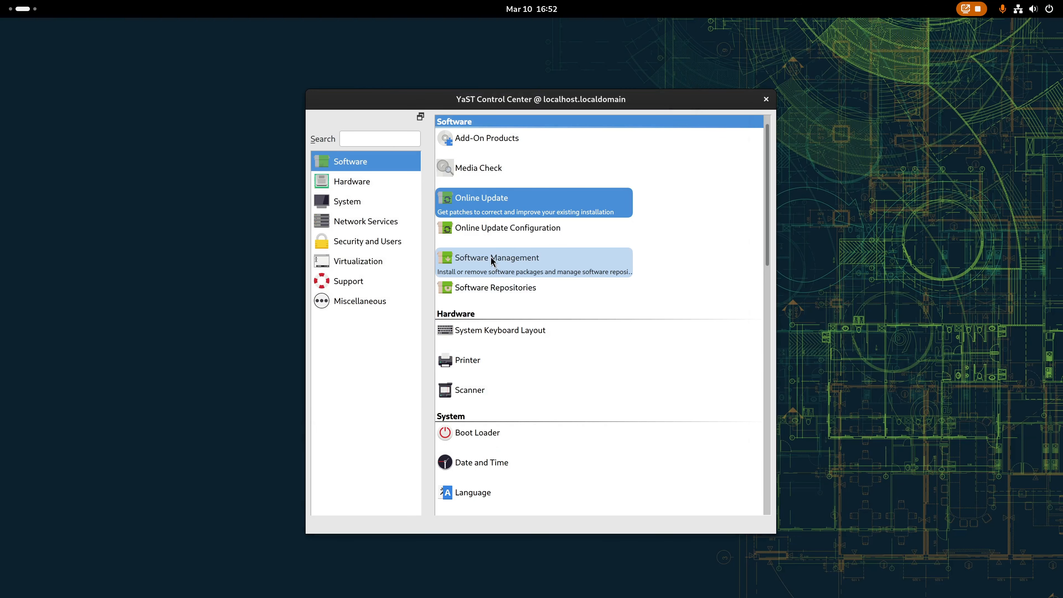
Enable Automatic Online Update with a weekly interval in Online Update Configuration and confirm.
click(487, 233)
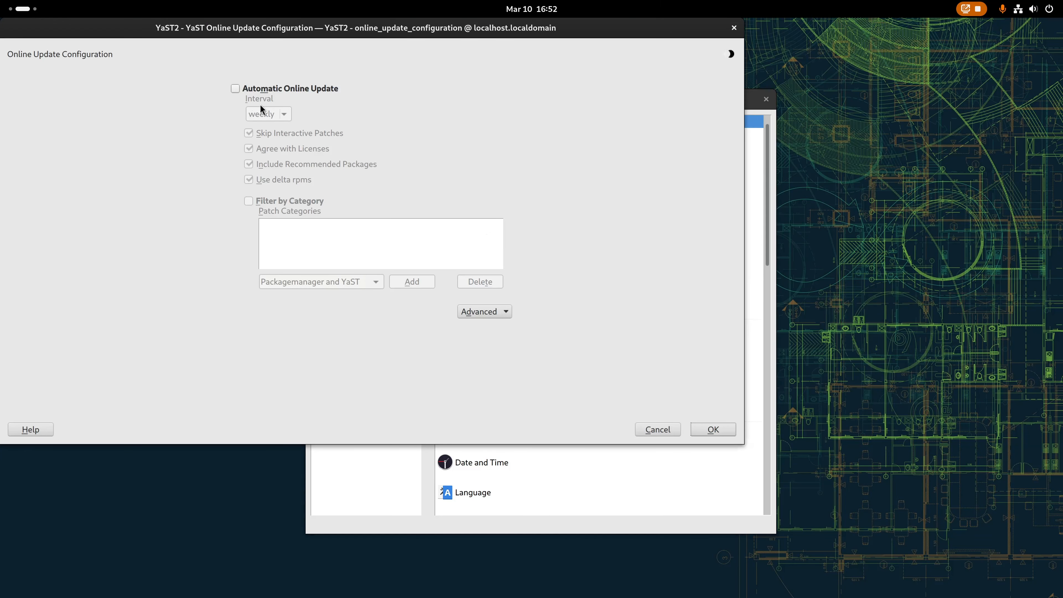
click(235, 88)
click(263, 115)
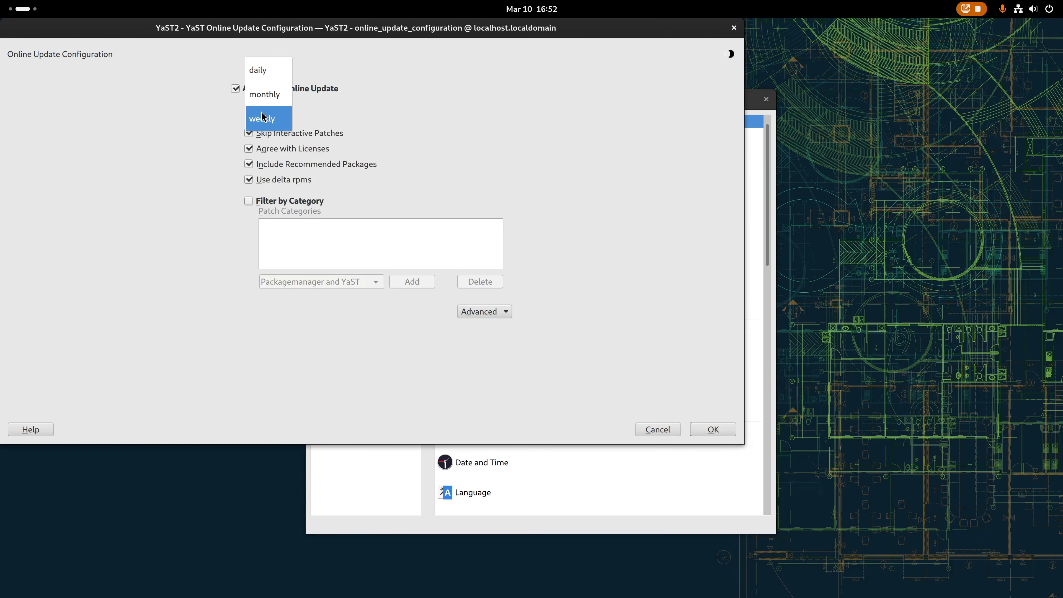
click(267, 117)
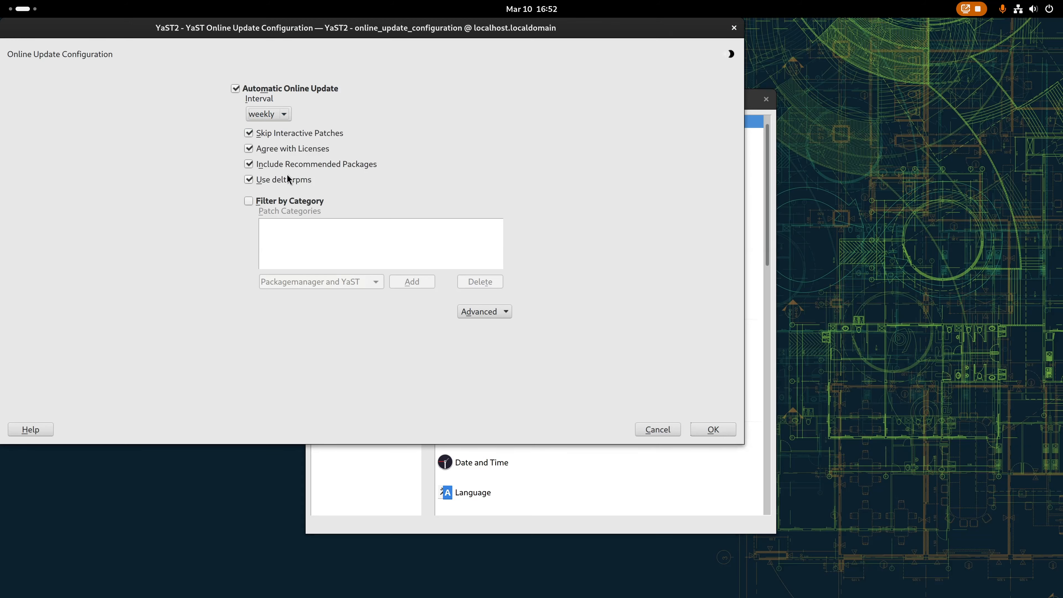
click(715, 433)
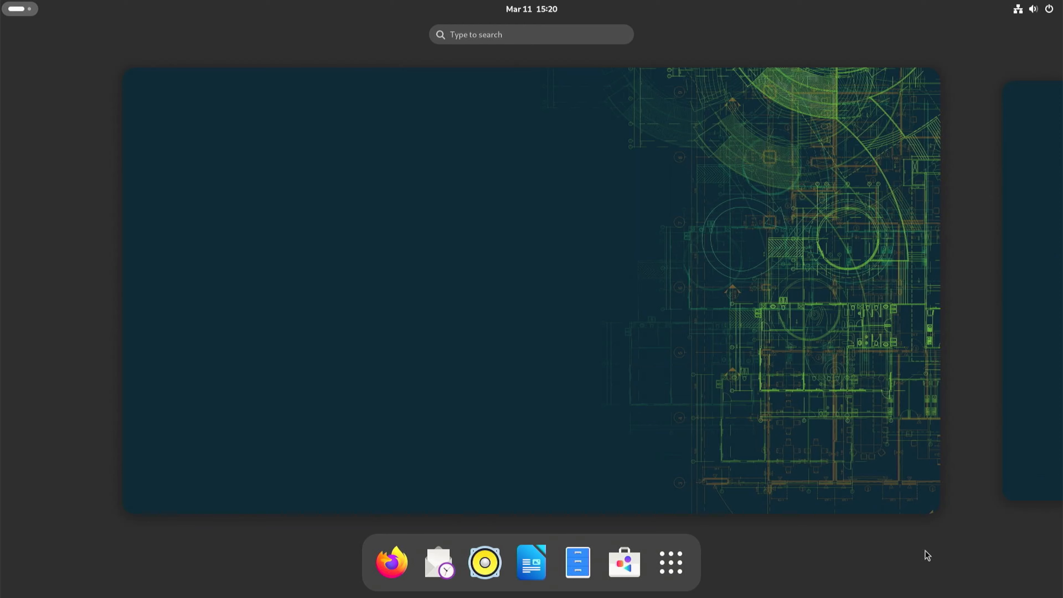
Open Htop from the app grid to view running processes, then close it.
click(672, 565)
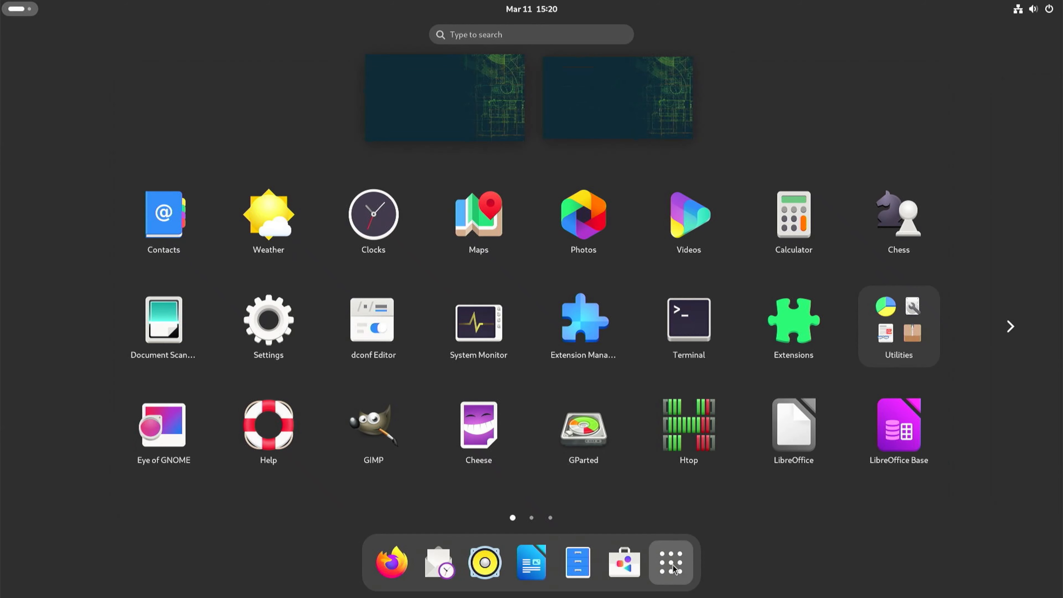
click(688, 427)
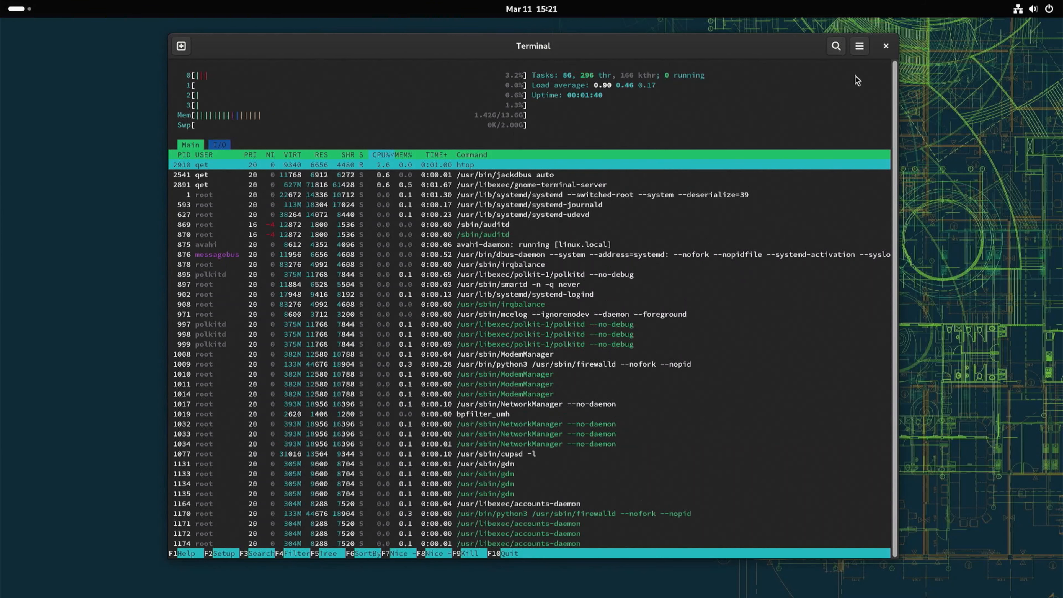
click(886, 46)
Open System Monitor to view CPU, memory and network resources, then close it.
key(super)
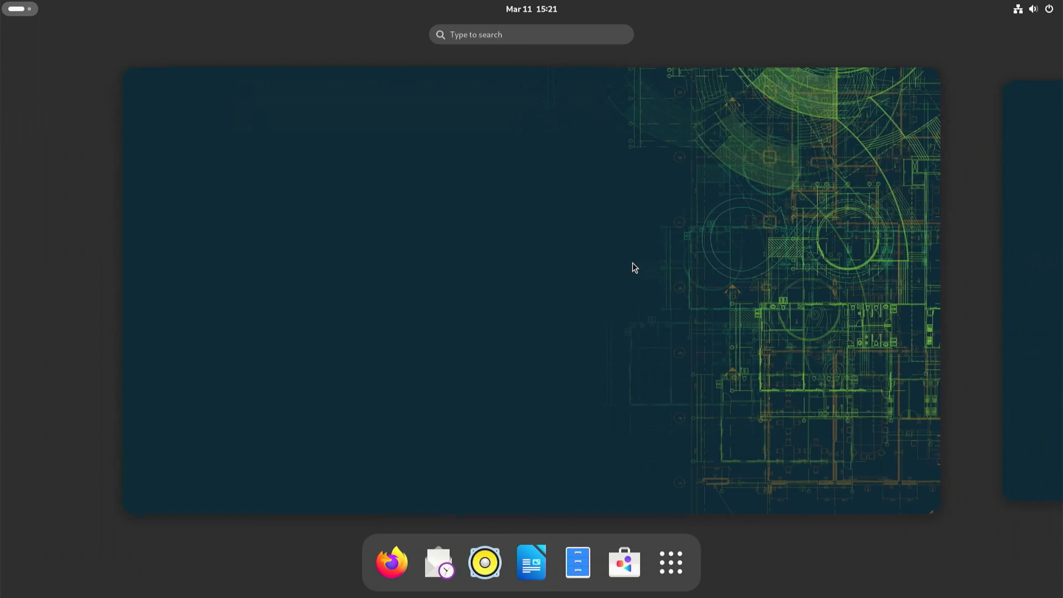
click(683, 566)
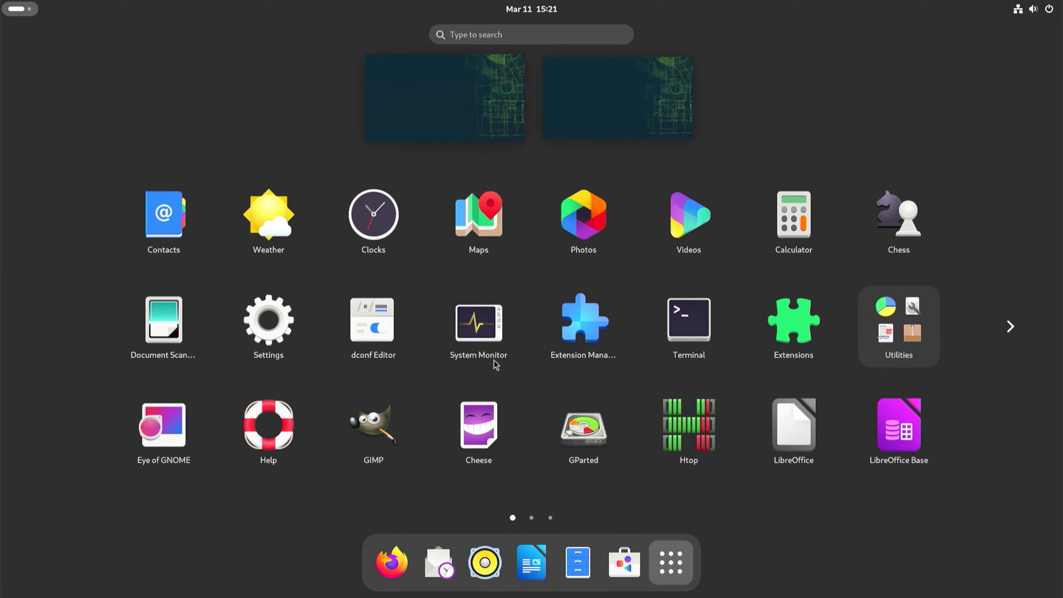
click(475, 327)
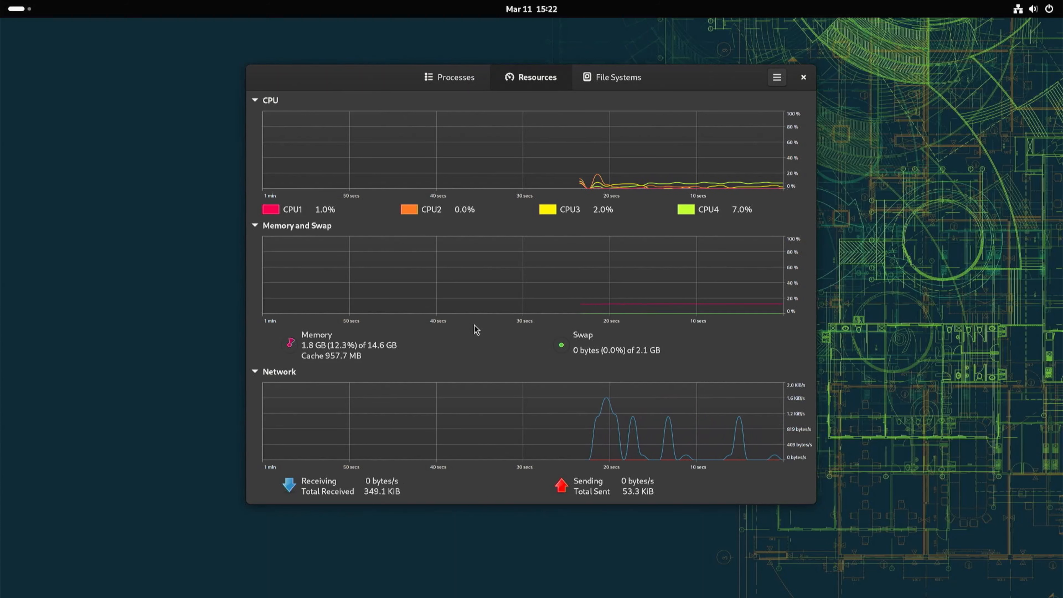
click(803, 77)
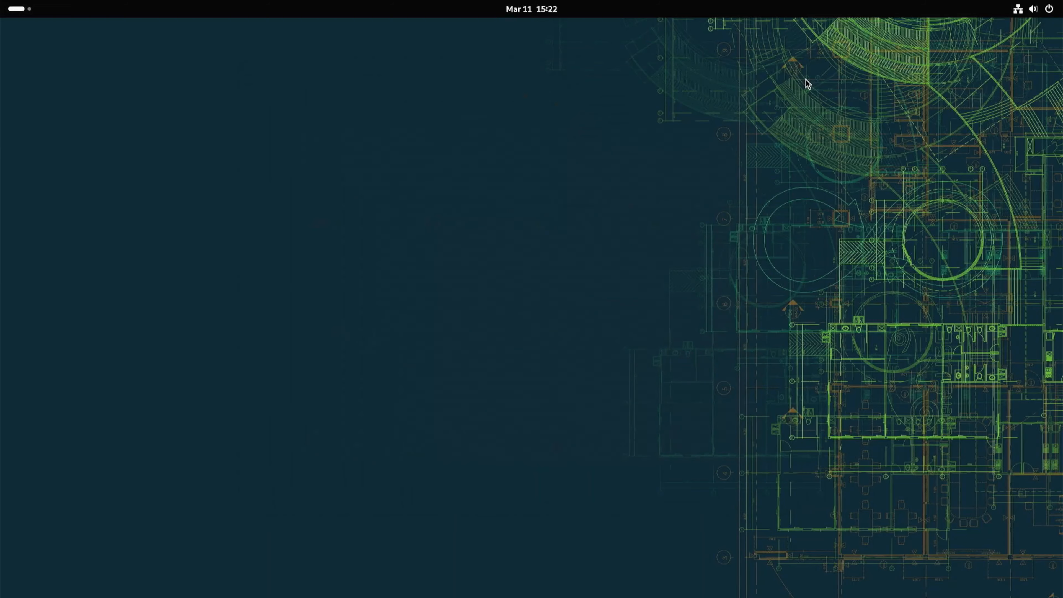
In Files, open the properties of the openSUSE Tumbleweed drive under Other Locations, then close Files.
key(super)
click(575, 562)
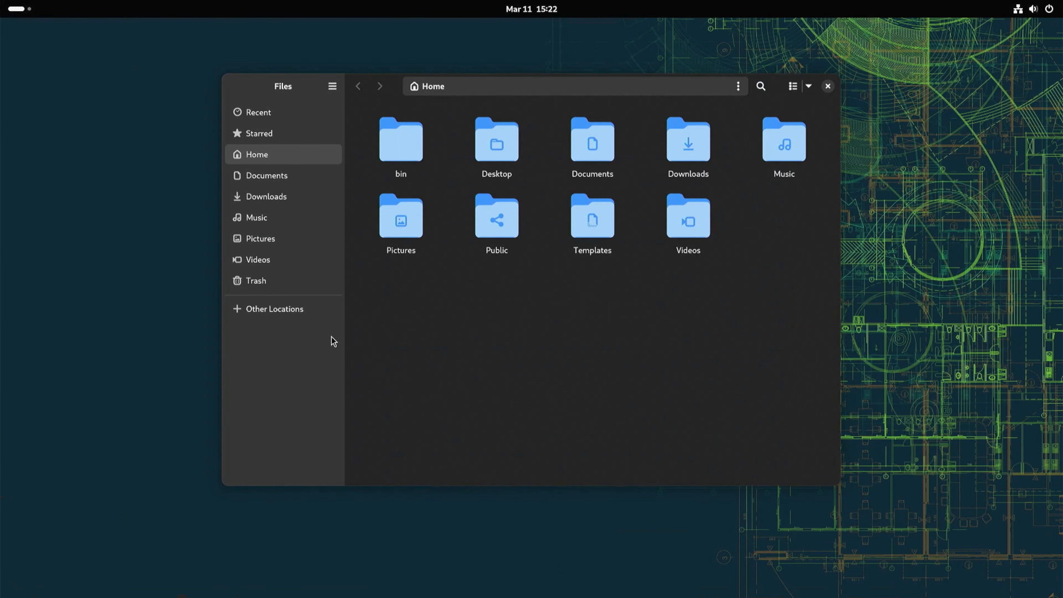
click(286, 309)
right_click(592, 129)
click(596, 199)
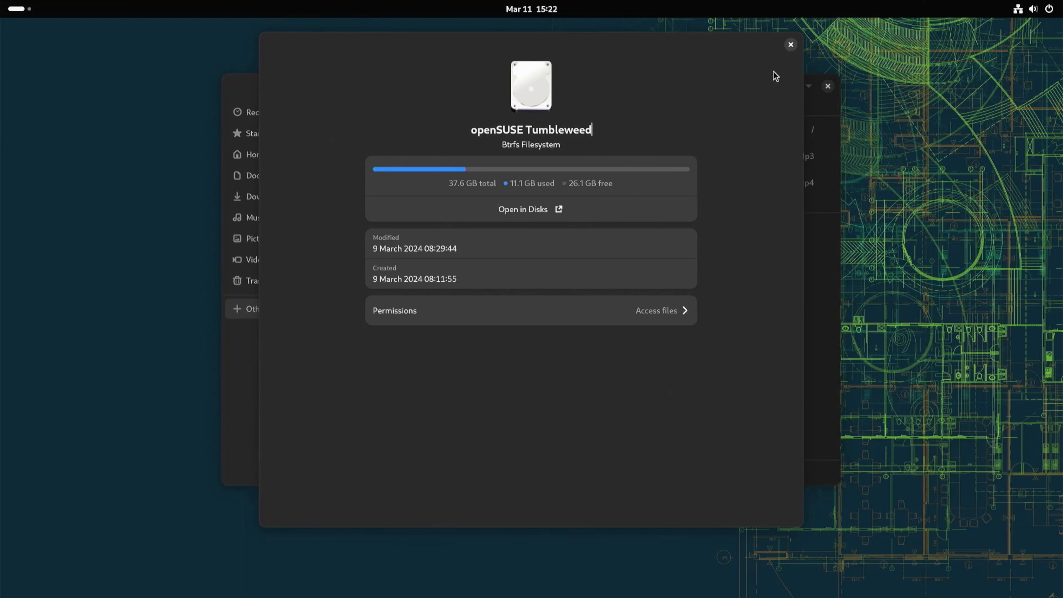
click(790, 44)
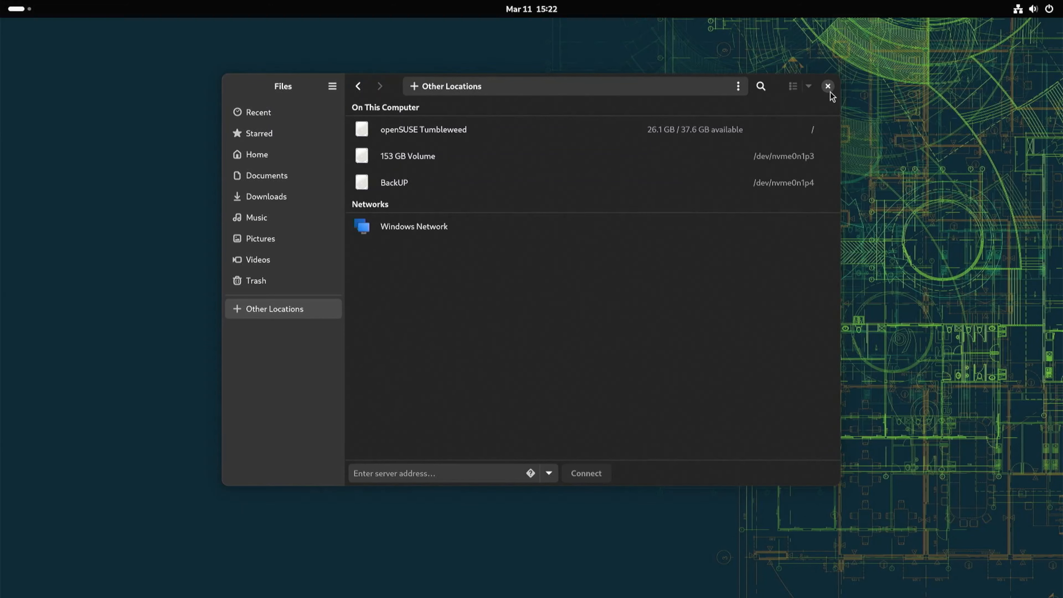
click(828, 86)
Launch GParted from the app grid and authenticate with the administrator password.
key(super)
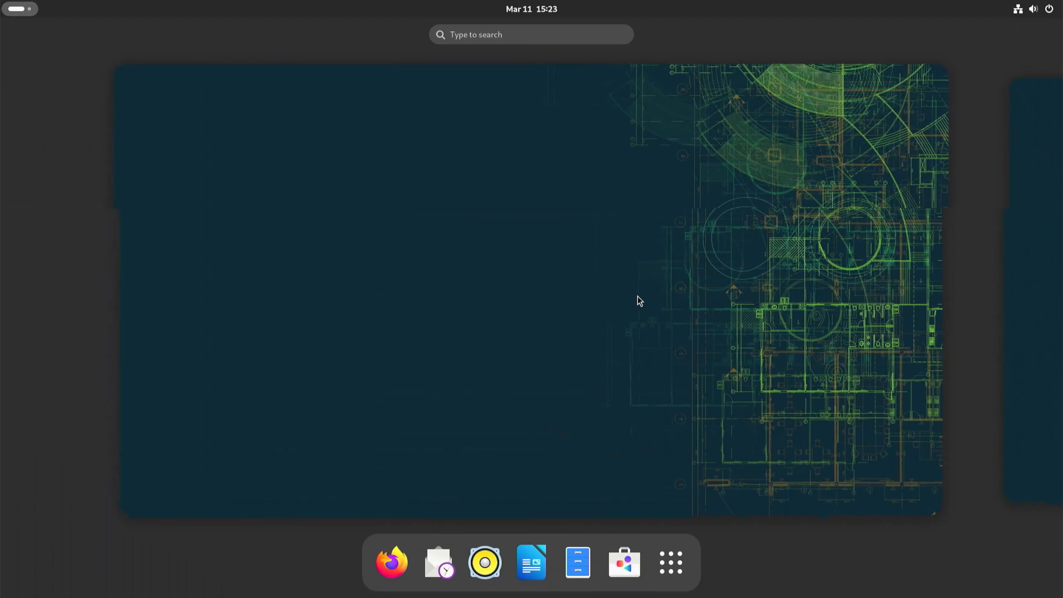
click(682, 561)
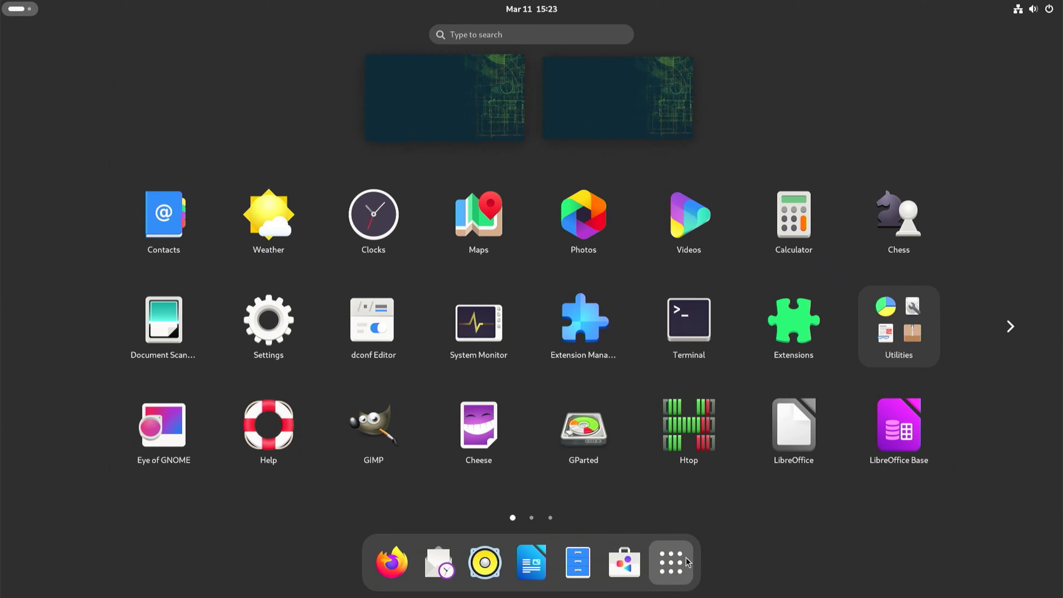
click(581, 425)
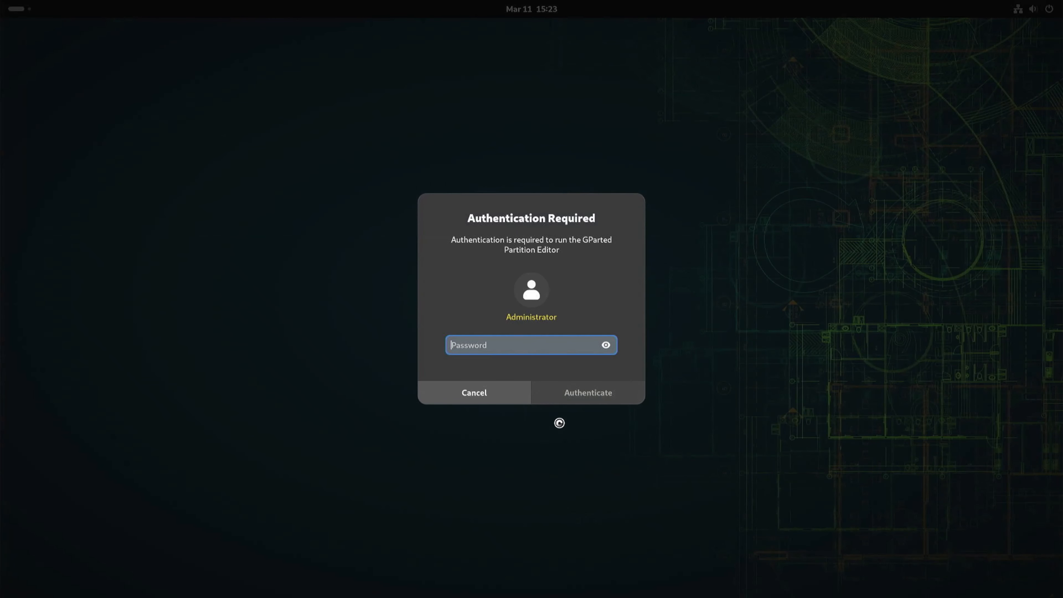
text(******)
key(Return)
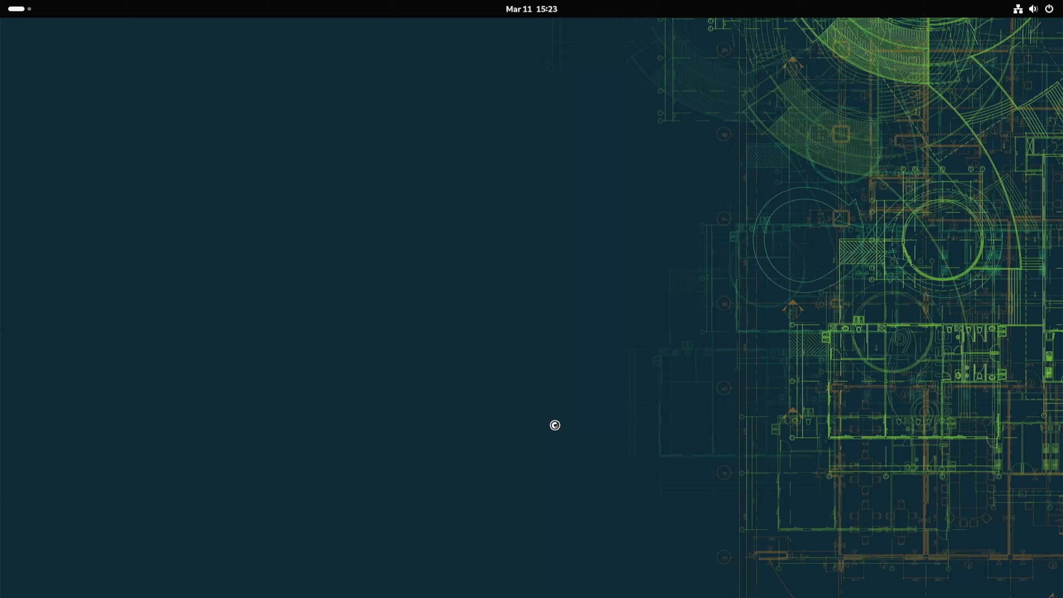
View the information for the /dev/nvme0n1p5 btrfs partition, then close GParted.
right_click(663, 158)
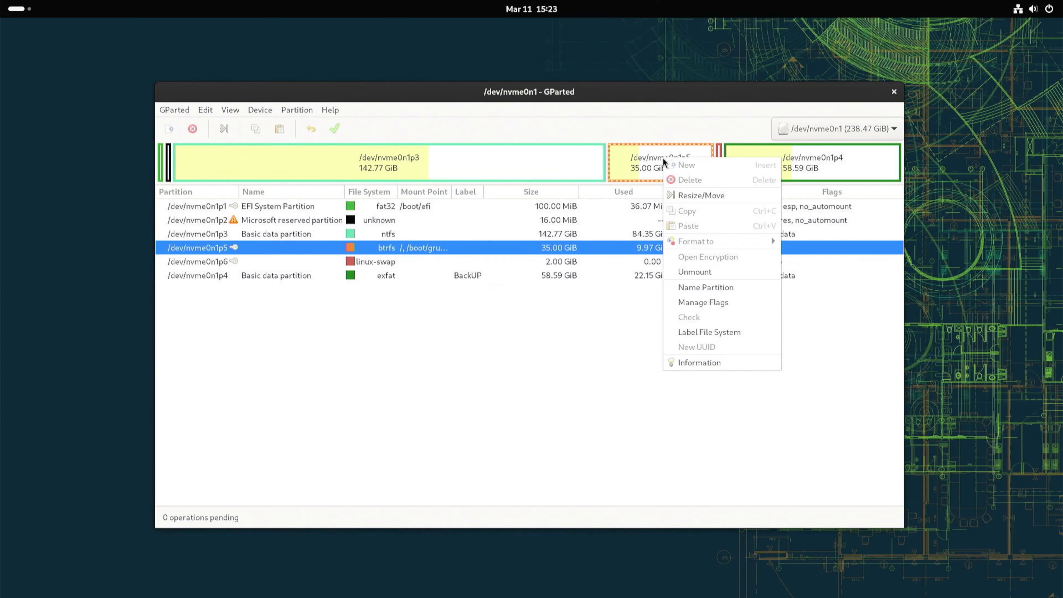
click(693, 368)
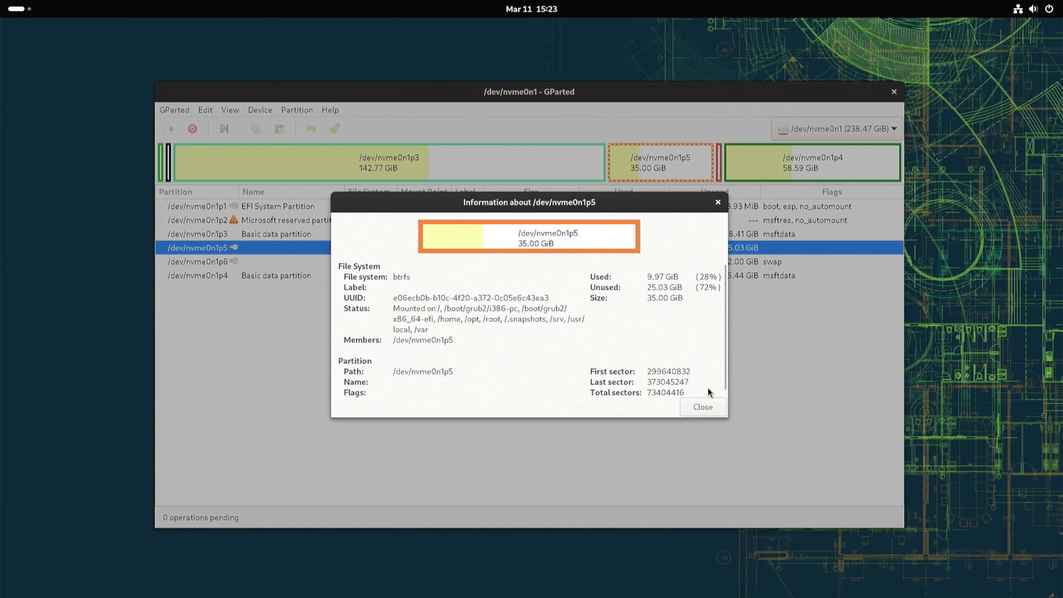
drag(728, 423, 828, 547)
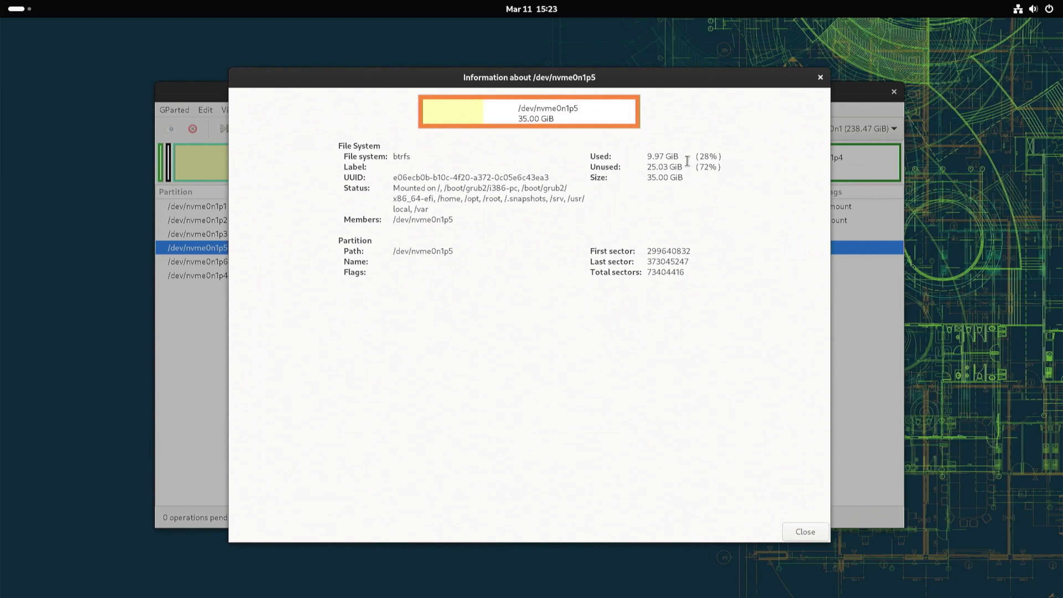
drag(678, 156, 647, 158)
click(820, 77)
click(893, 92)
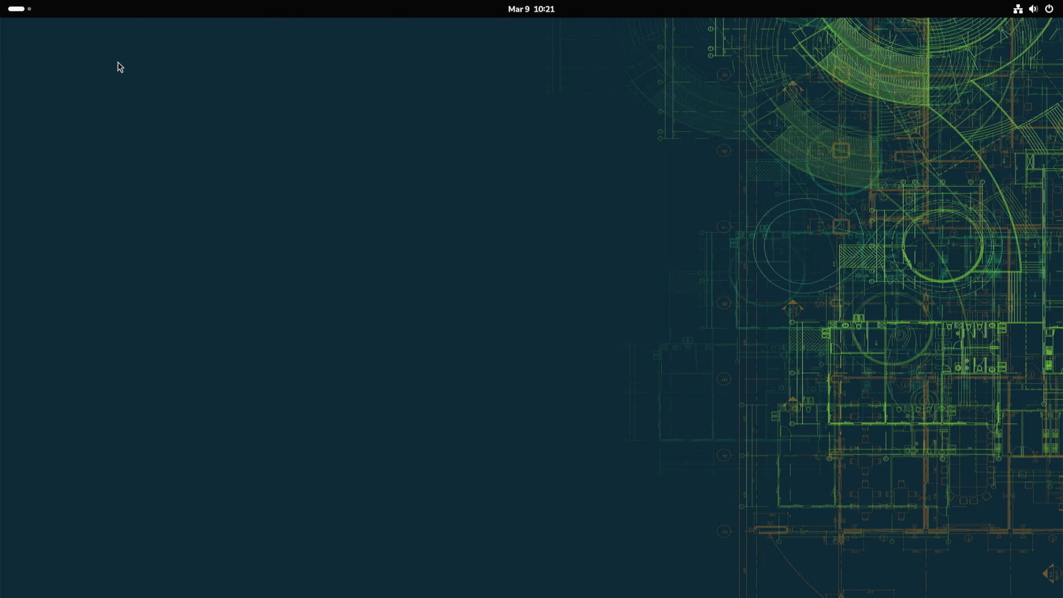
Open Settings and view the System Details under About, highlighting the GNOME and kernel versions.
key(super)
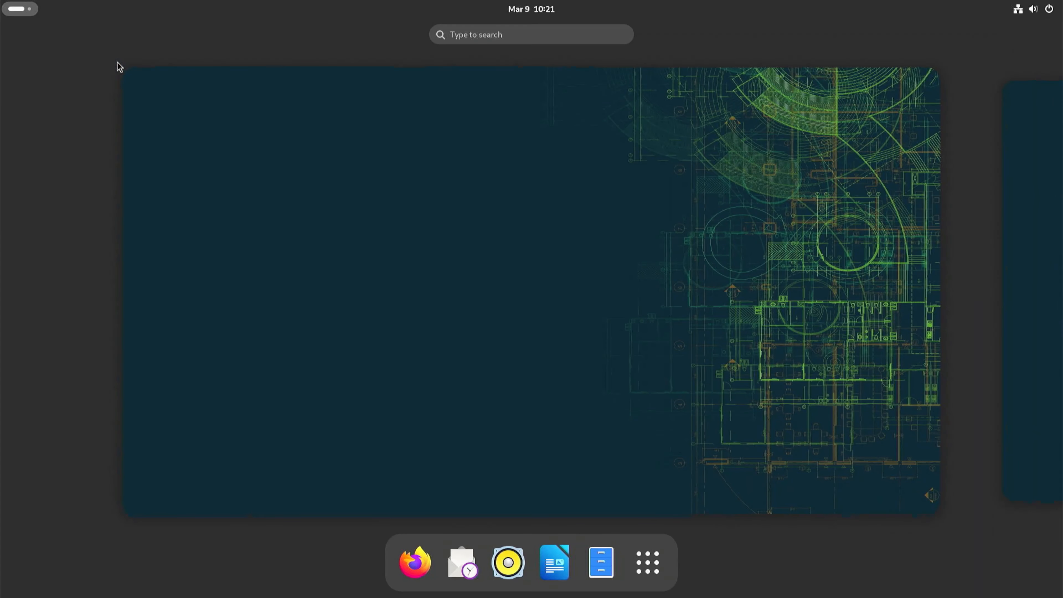
click(658, 566)
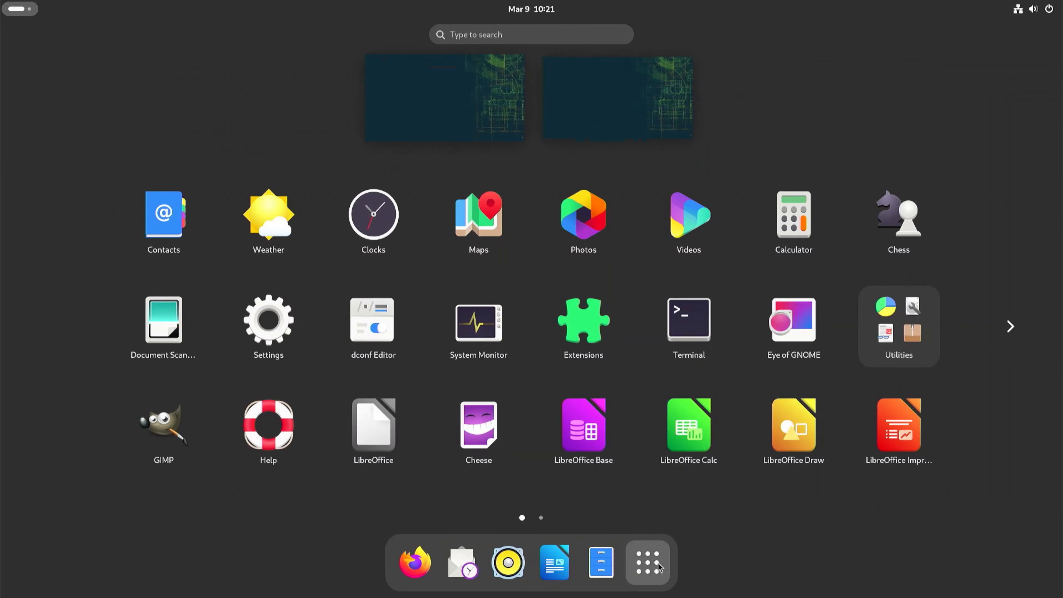
click(283, 330)
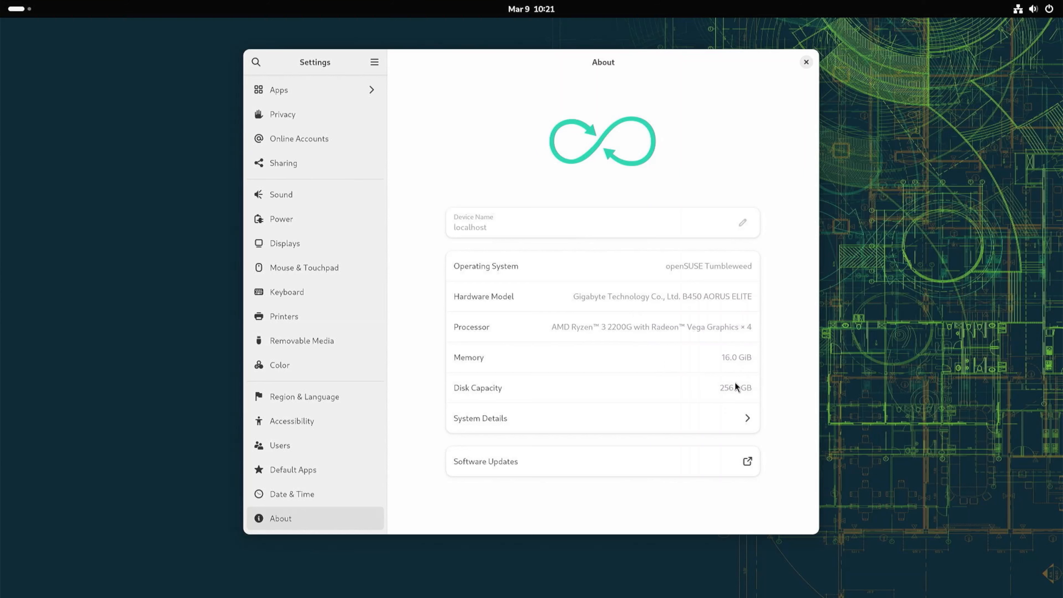
click(681, 424)
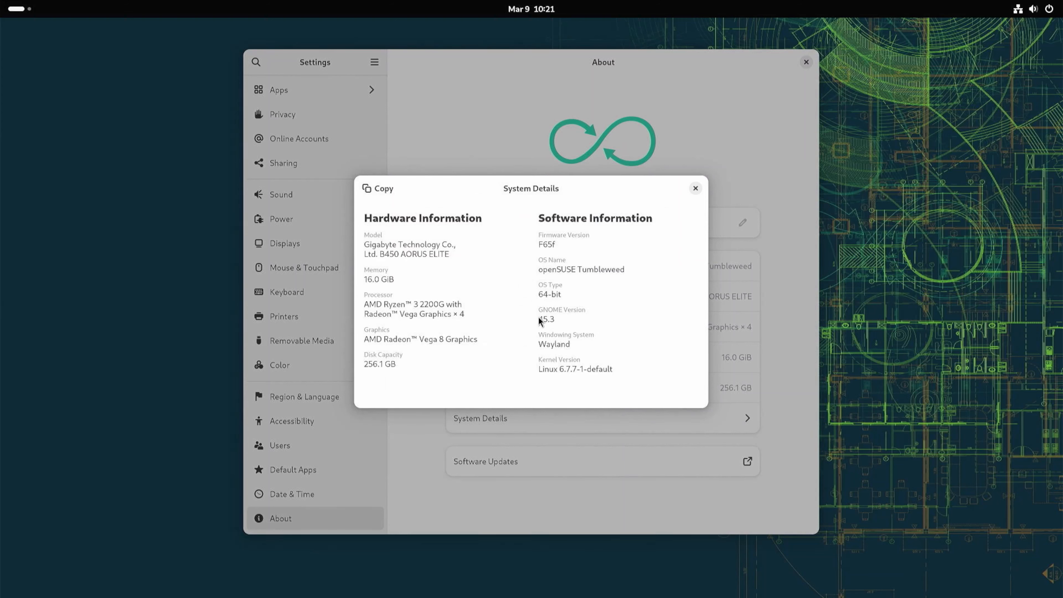
drag(539, 319, 555, 320)
drag(539, 370, 591, 379)
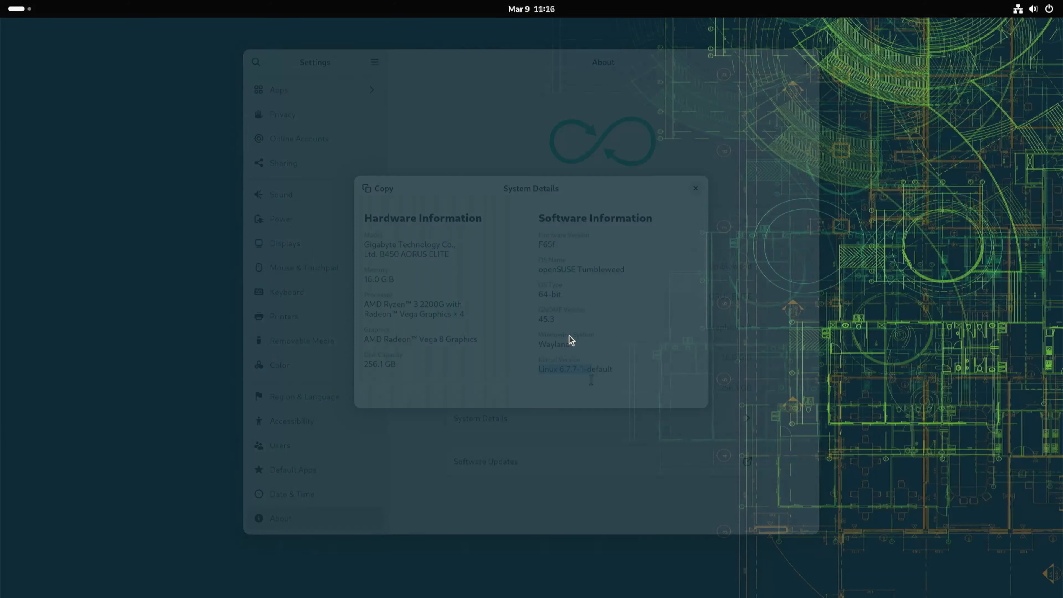
key(super)
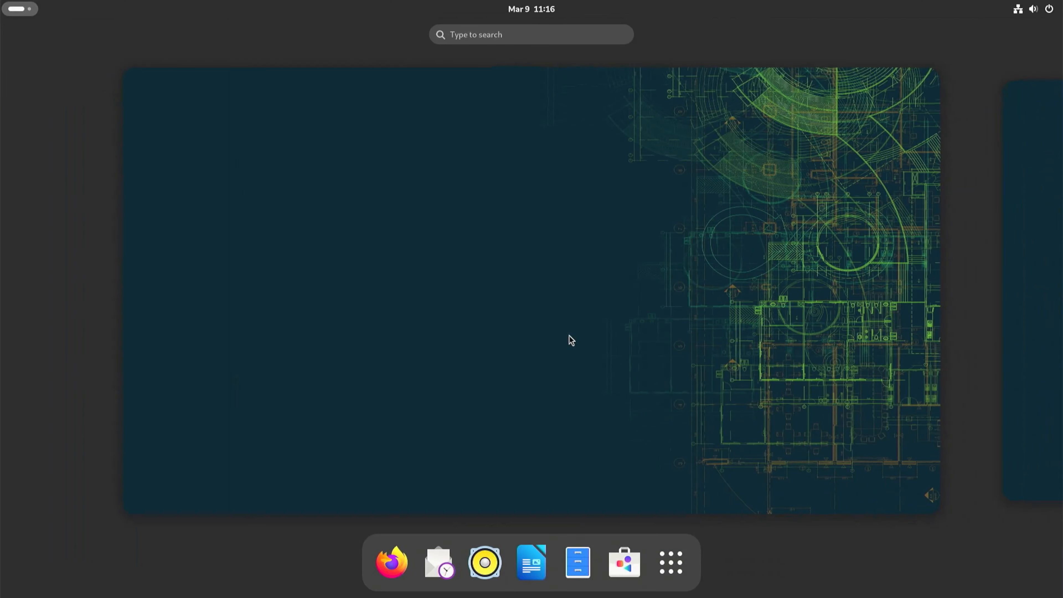
Launch YaST from the second page of the app grid and authenticate with the root password.
click(686, 572)
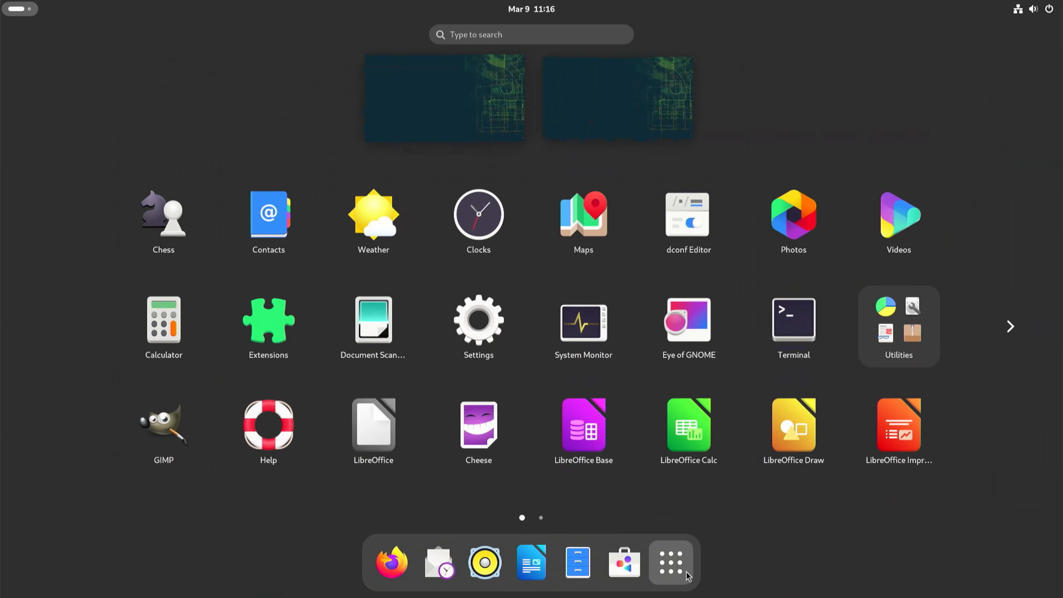
scroll(694, 443, down, 1)
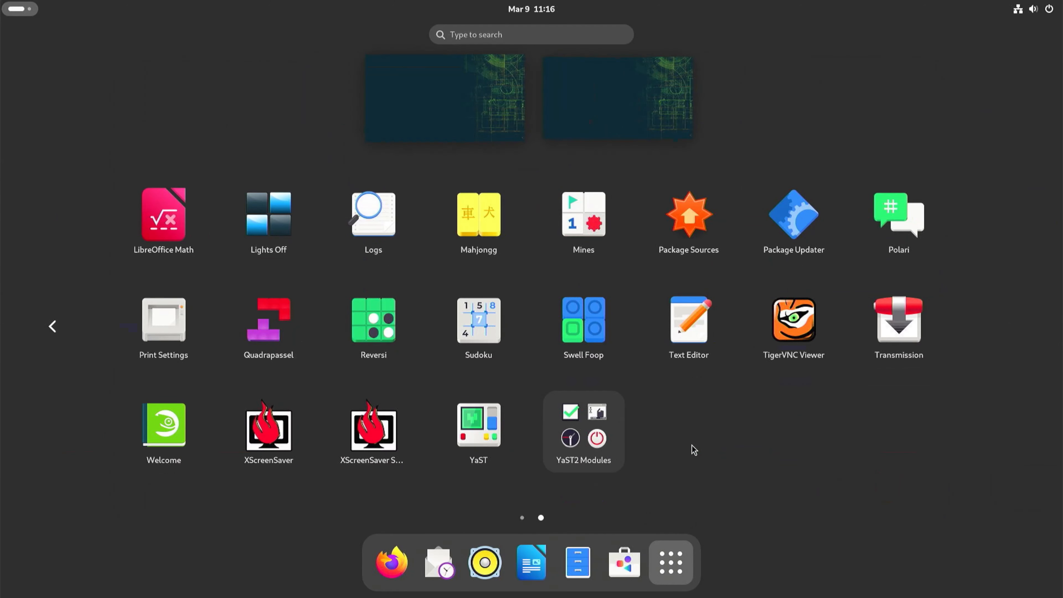
click(473, 427)
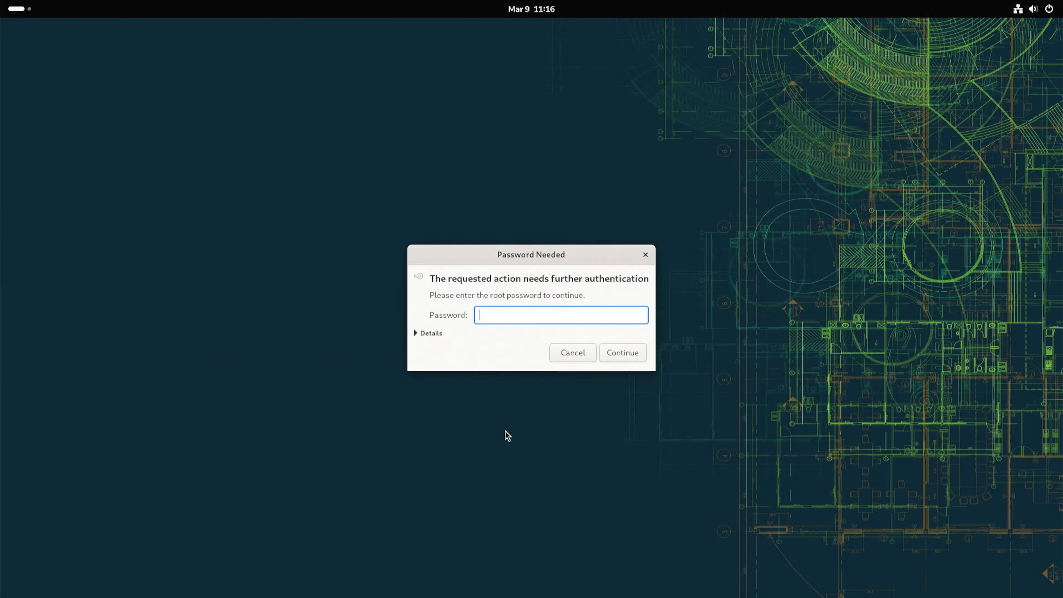
text(••••••)
key(Return)
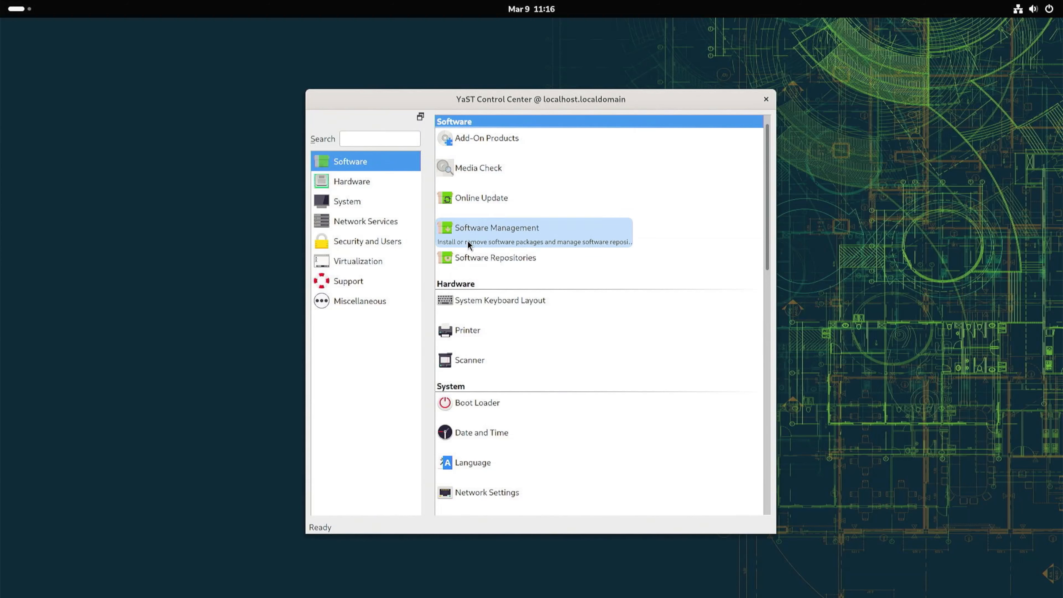
Open the Add-On Products module and close it without making changes.
click(465, 142)
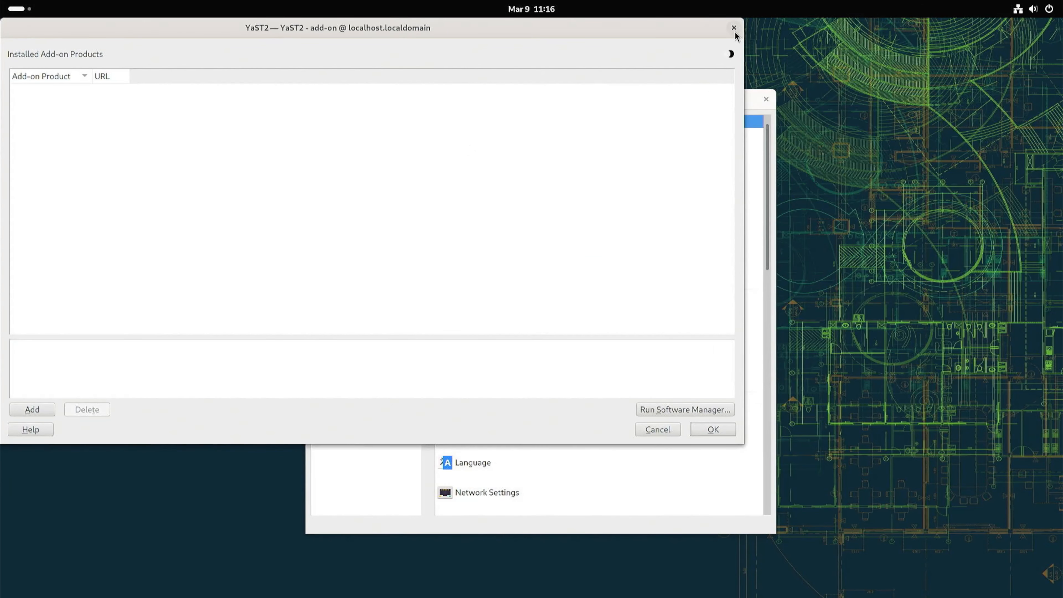
click(733, 29)
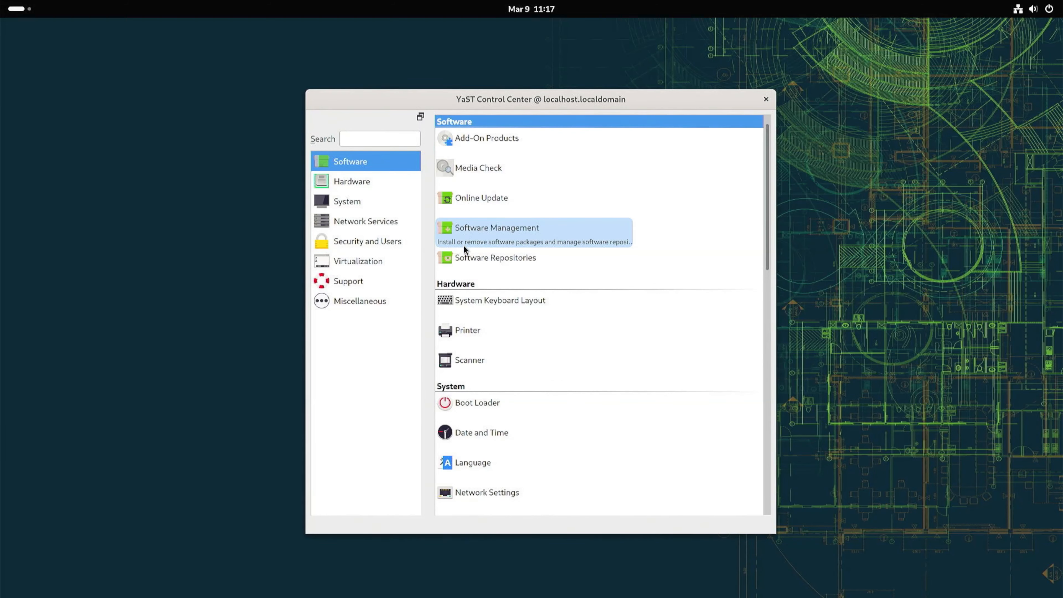
In Software Repositories, enable the openSUSE-Tumbleweed-Debug and openSUSE-Tumbleweed-Source repositories and save the changes.
click(462, 263)
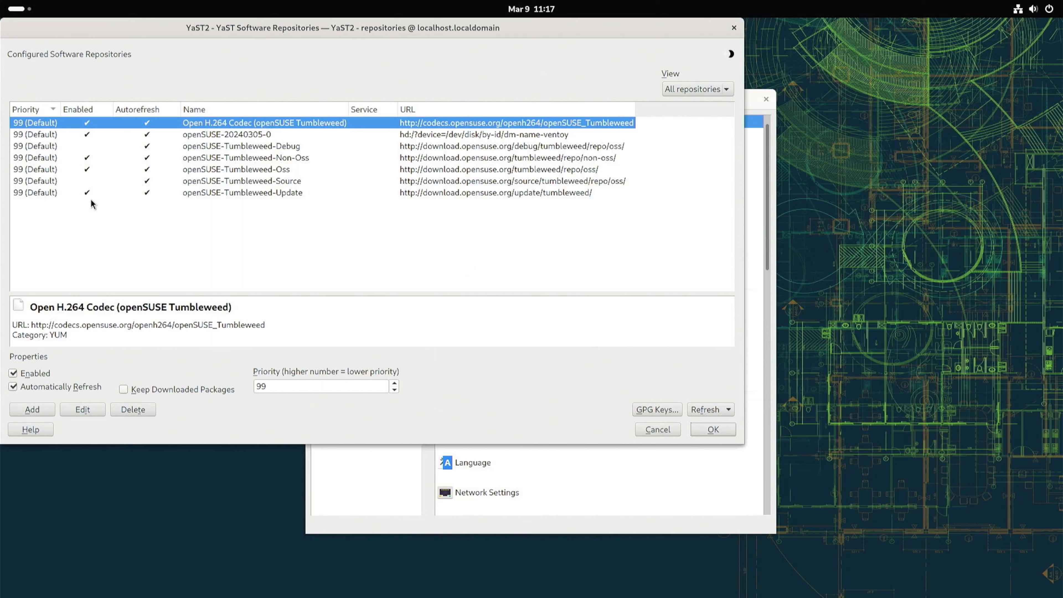
click(86, 146)
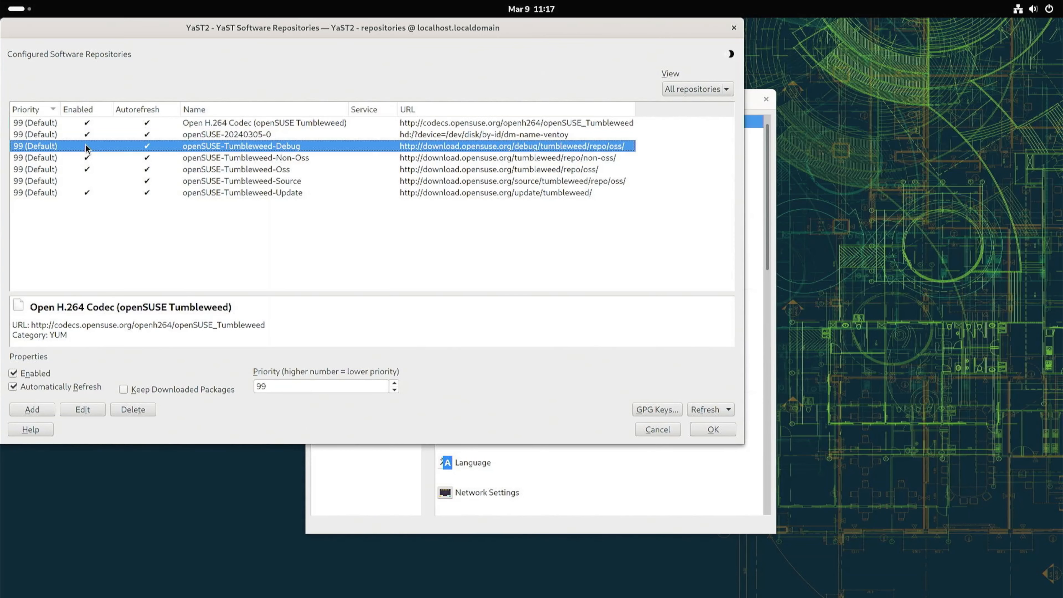
click(87, 181)
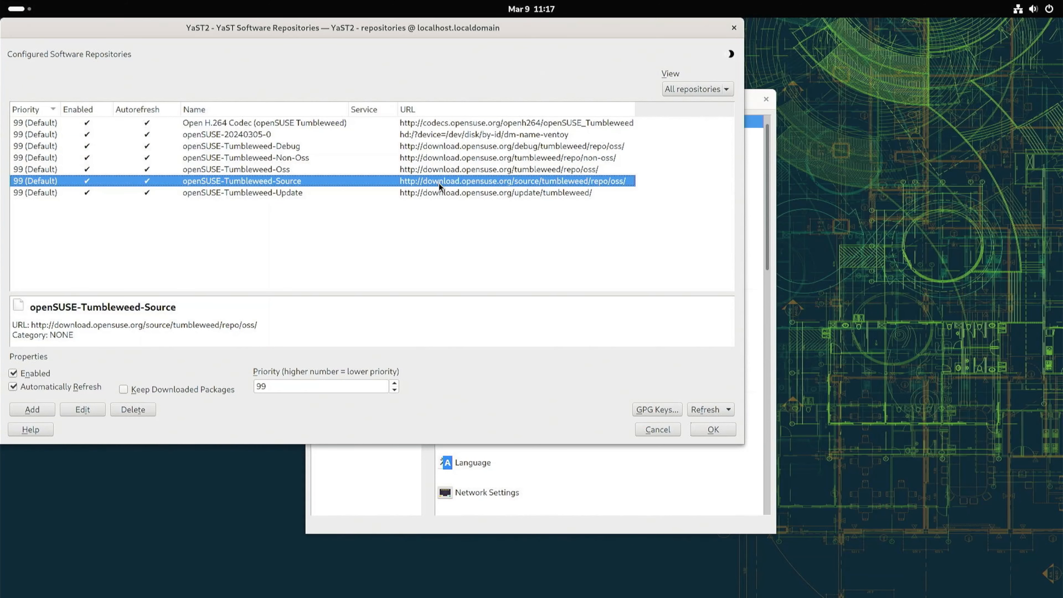
click(727, 427)
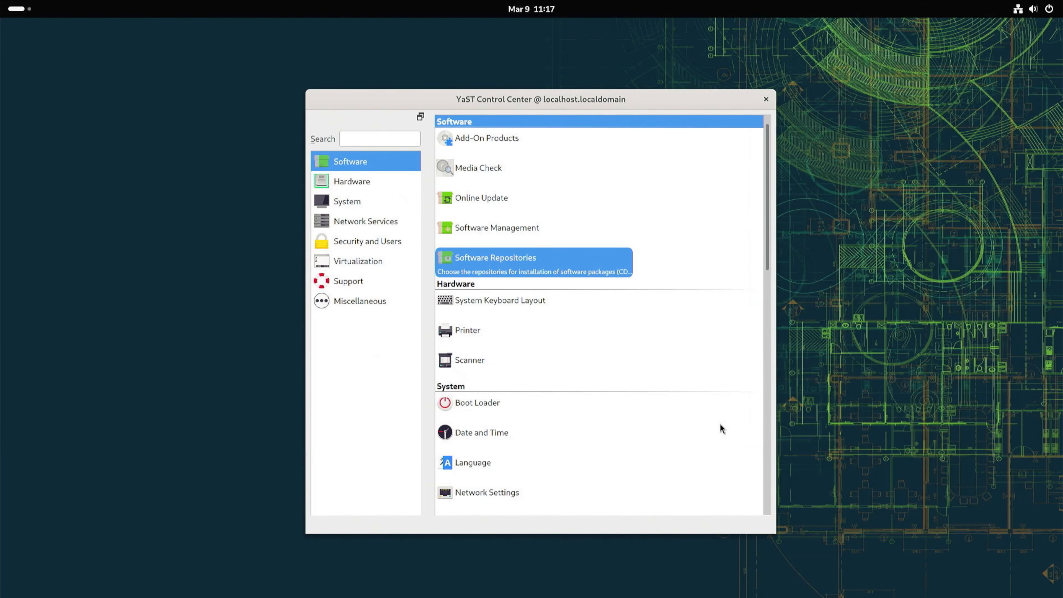
Open the Boot Loader module from the System category and review its boot code options and kernel parameters.
click(354, 186)
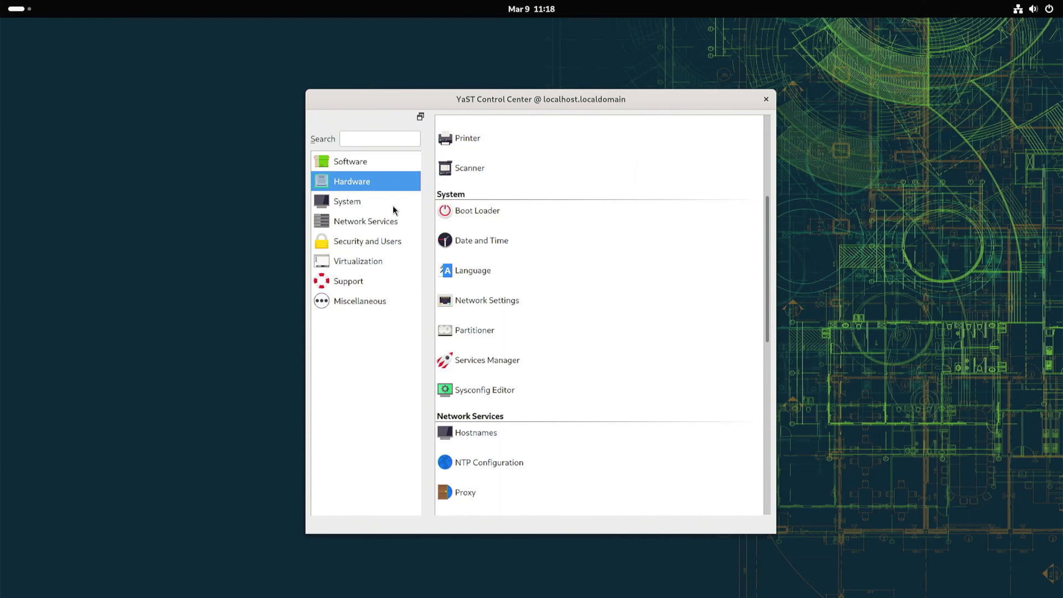
click(369, 208)
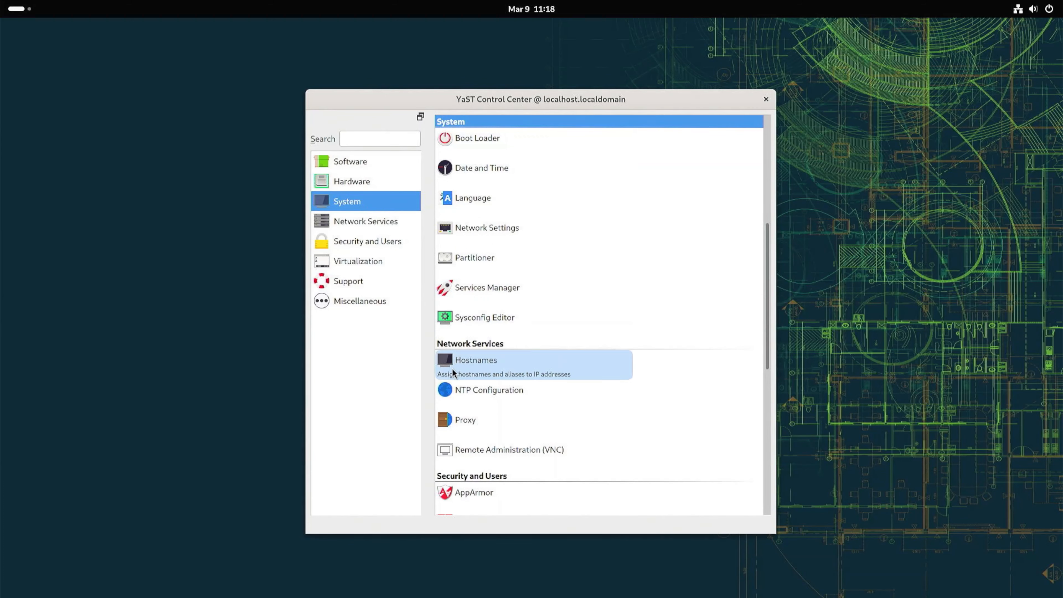
scroll(454, 442, down, 3)
scroll(456, 397, up, 6)
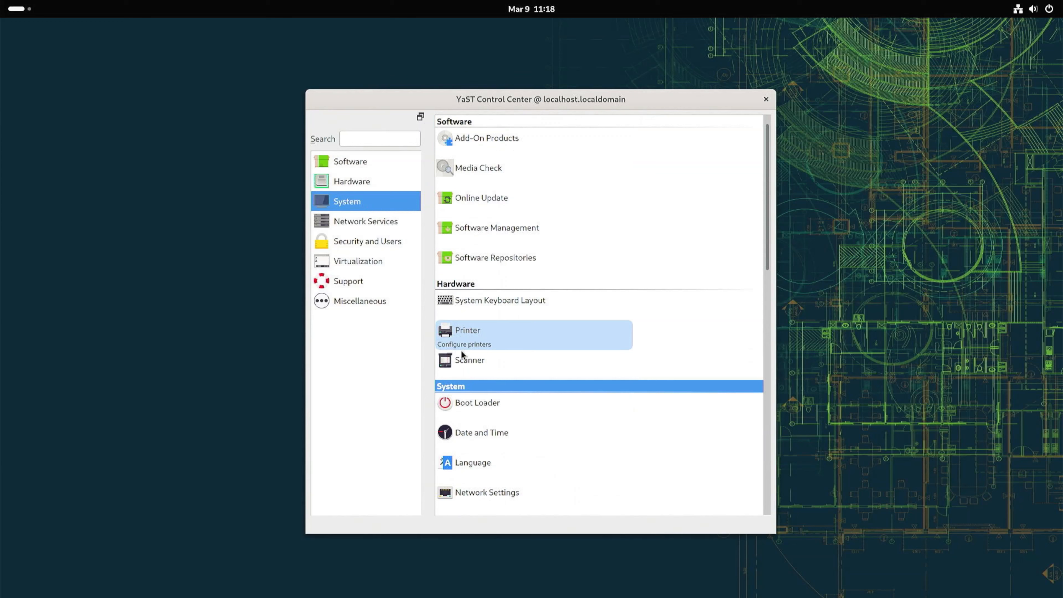
click(385, 206)
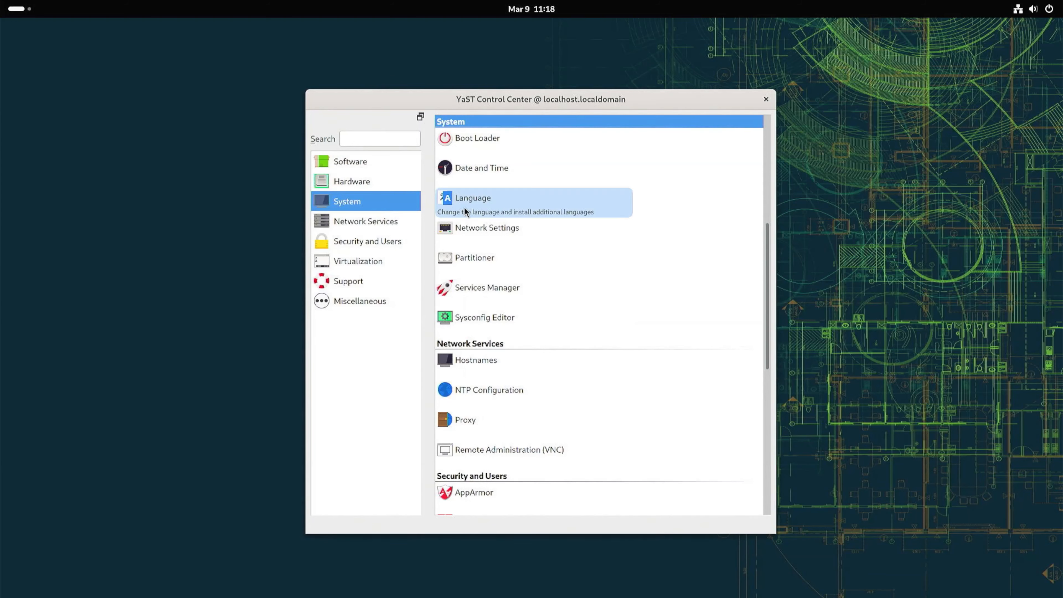
click(469, 148)
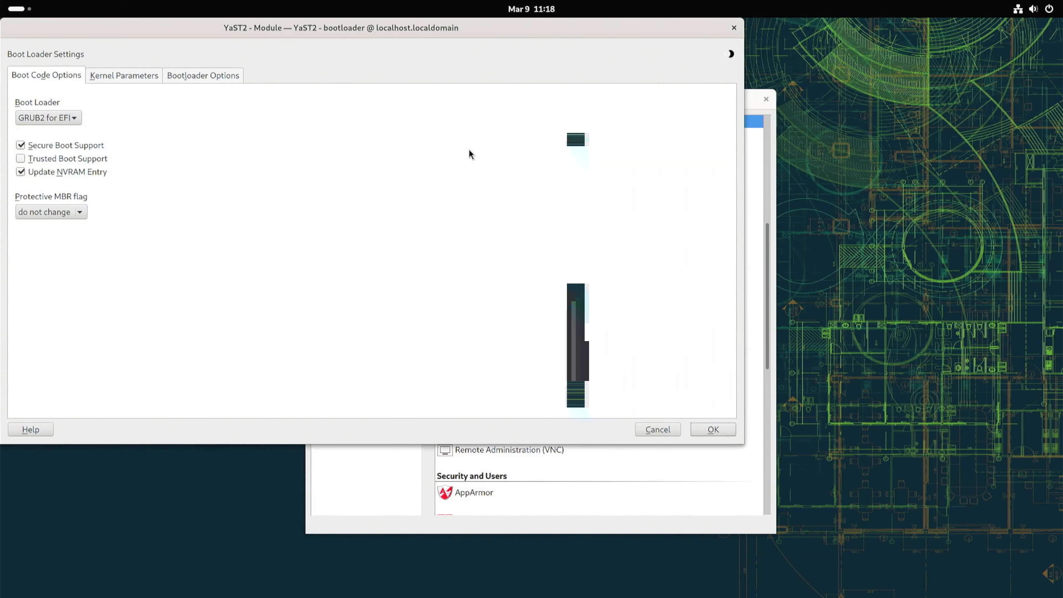
drag(440, 29, 613, 74)
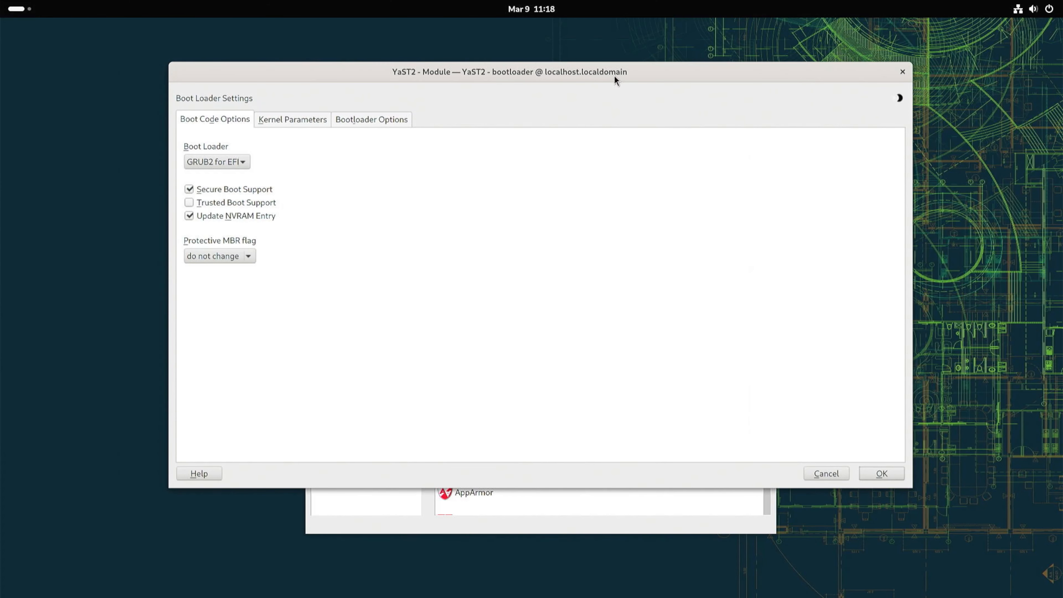
click(230, 162)
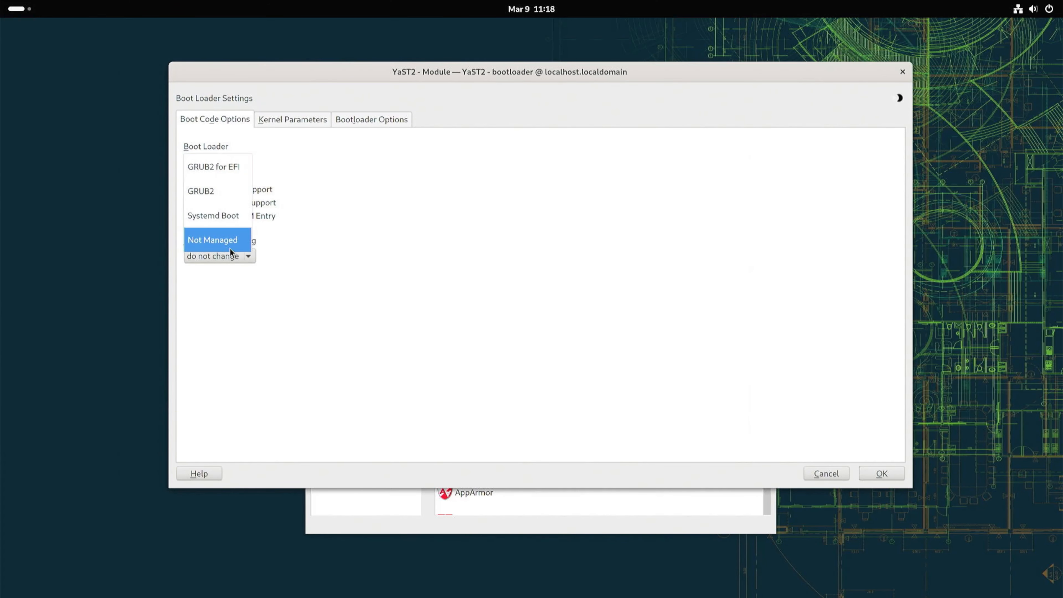
click(250, 162)
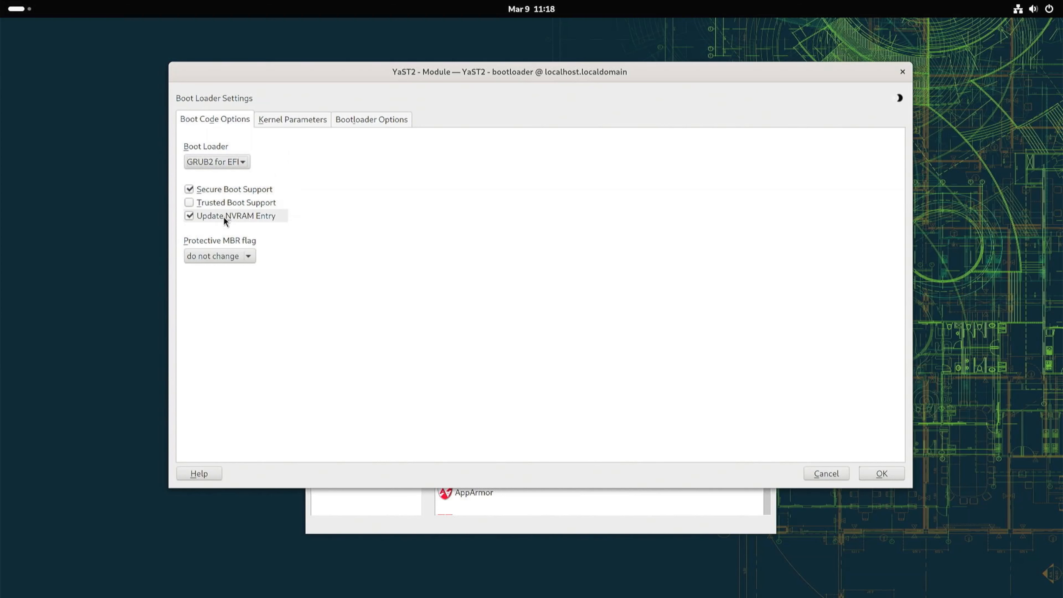
click(288, 120)
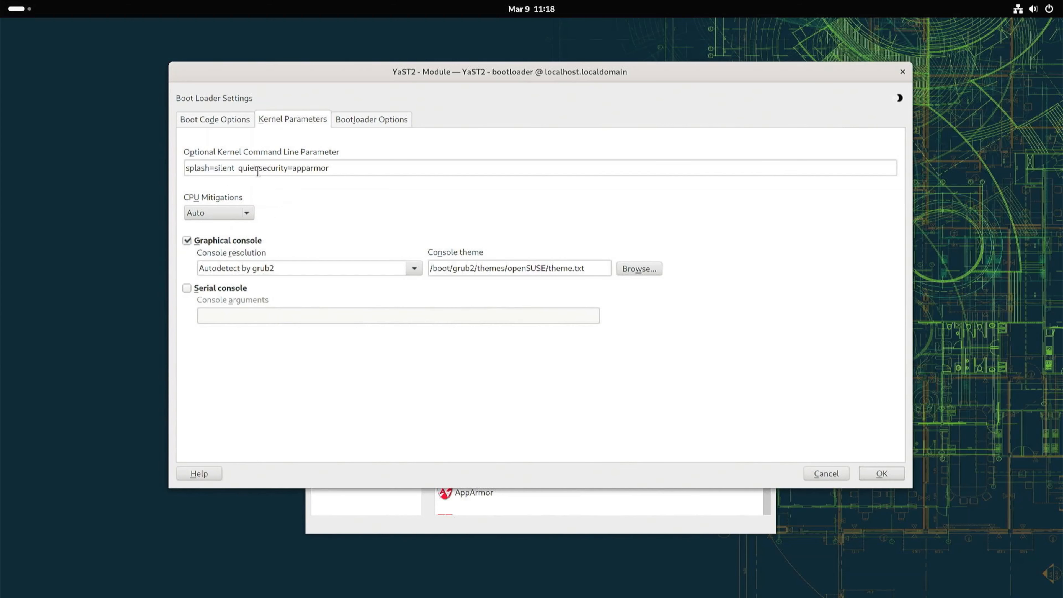
click(366, 121)
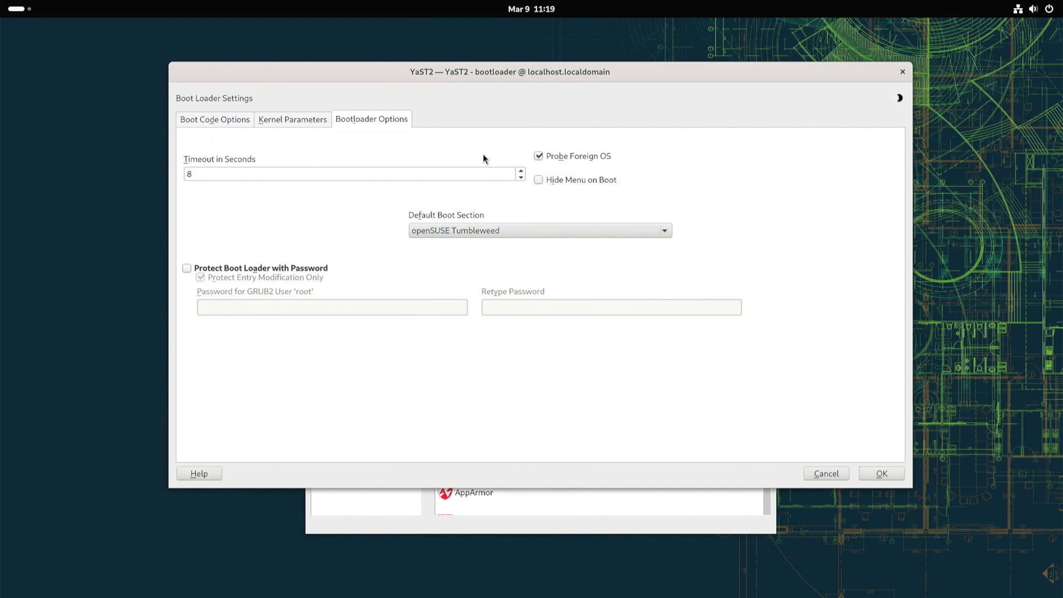
Set the boot menu timeout to 5 seconds and make Windows Boot Manager the default boot section.
drag(289, 174, 169, 191)
text(5)
click(538, 181)
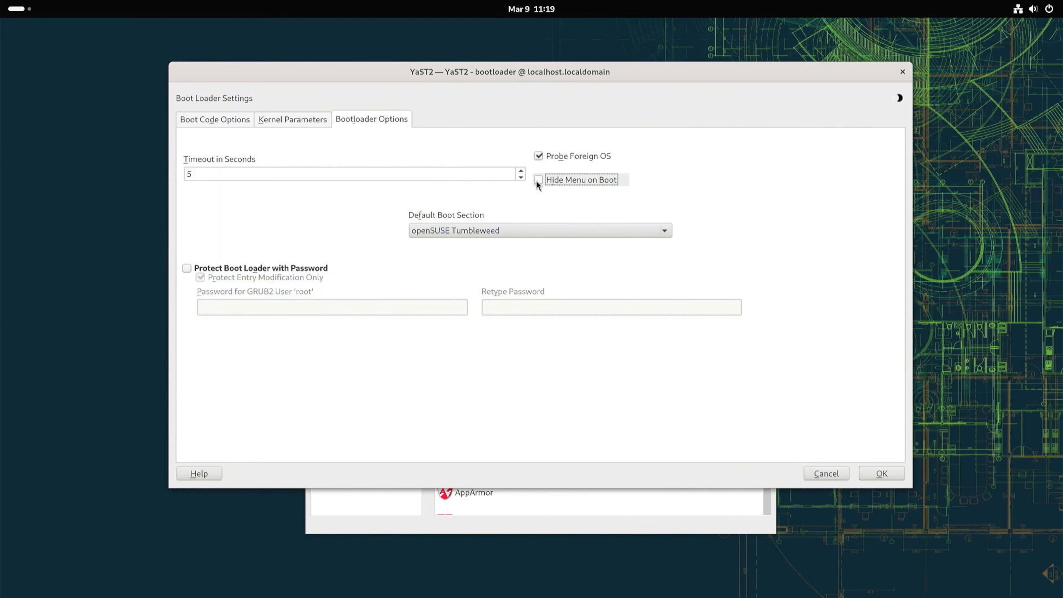
click(476, 231)
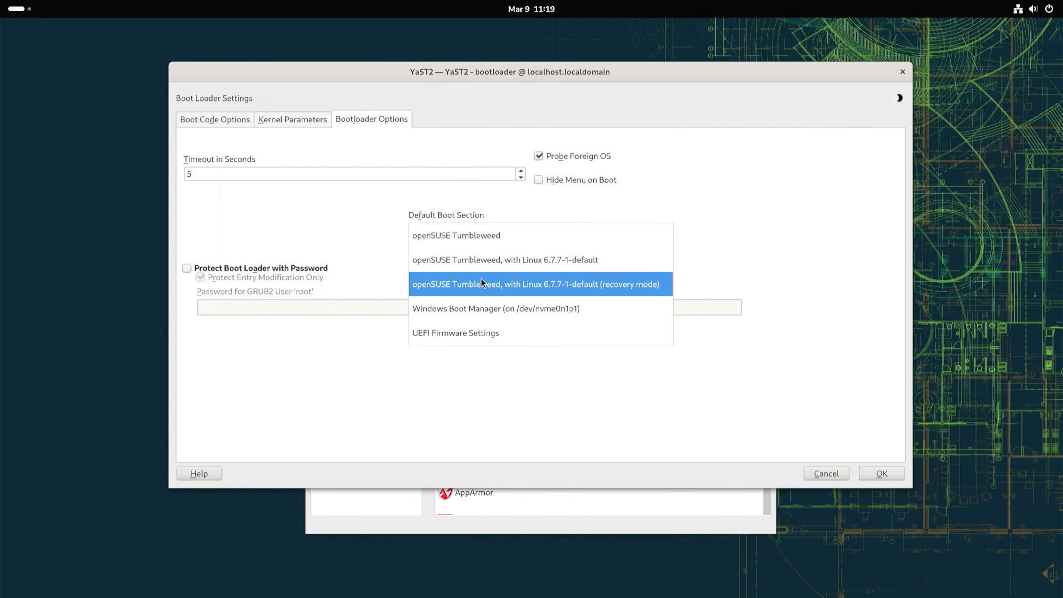
click(486, 309)
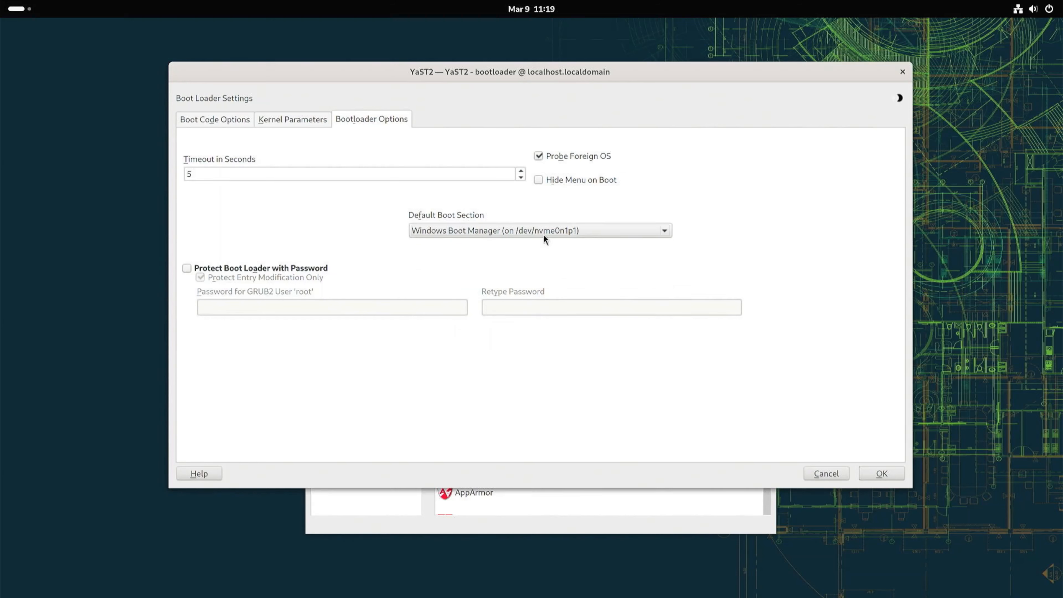
Enable boot loader password protection, enter the GRUB2 root password, and save the boot loader settings.
click(187, 268)
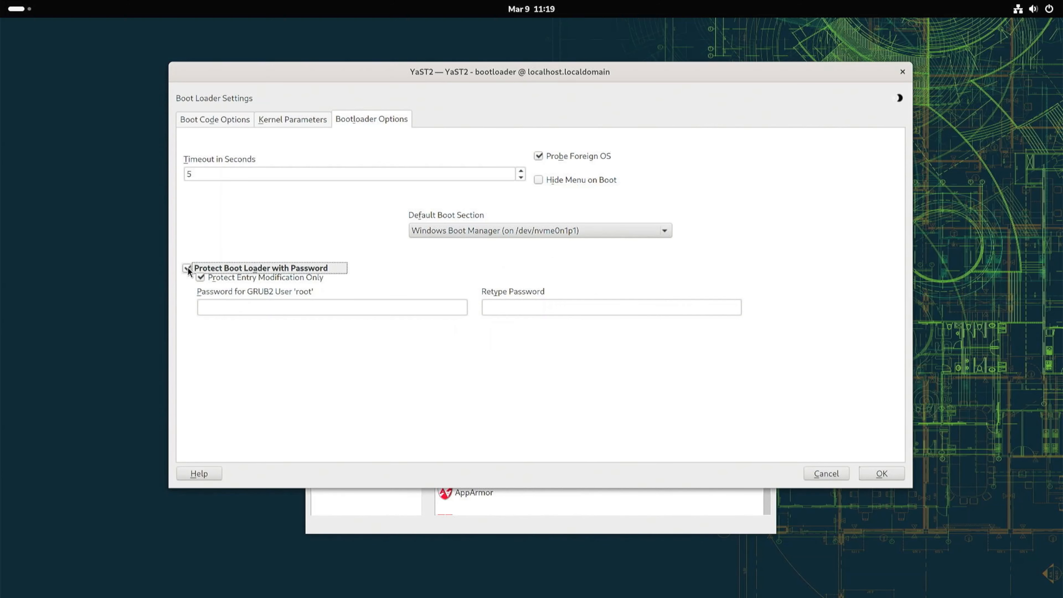
click(252, 306)
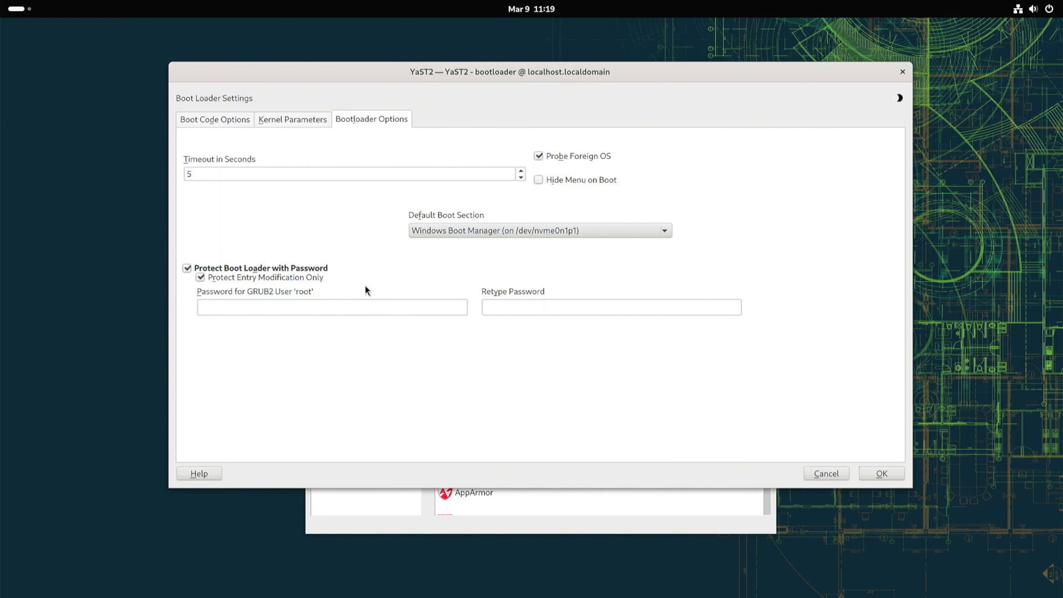
text(••••)
click(491, 306)
click(879, 473)
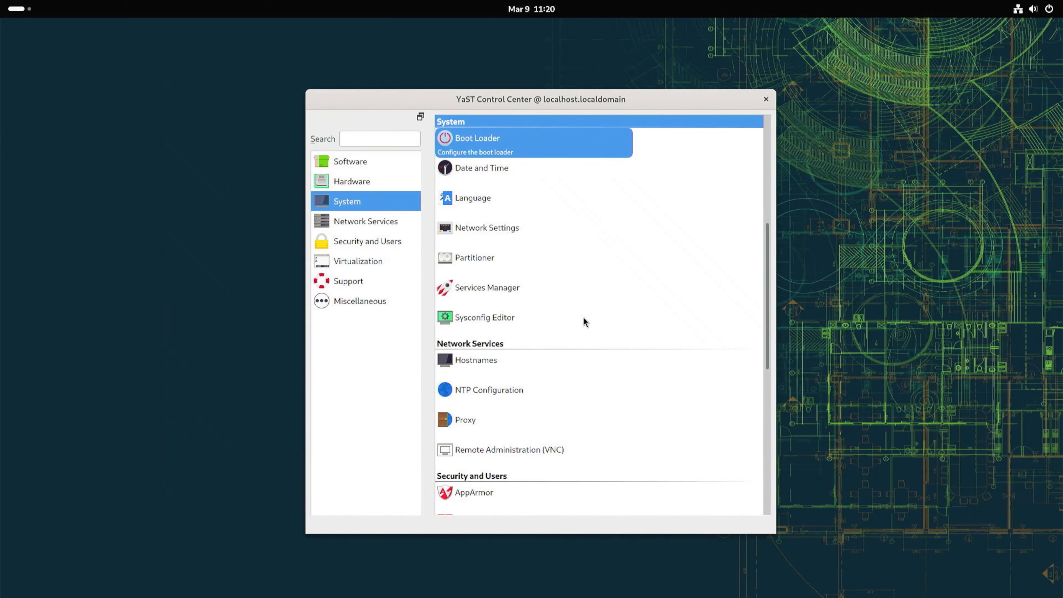
Browse the YaST Control Center categories from Network Services through Miscellaneous.
click(369, 226)
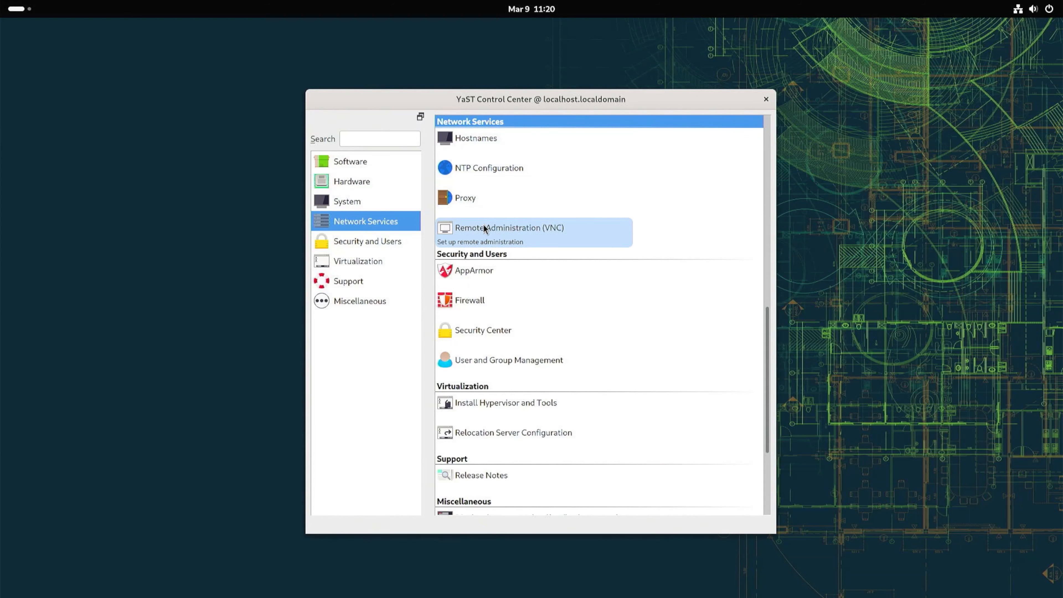
click(332, 243)
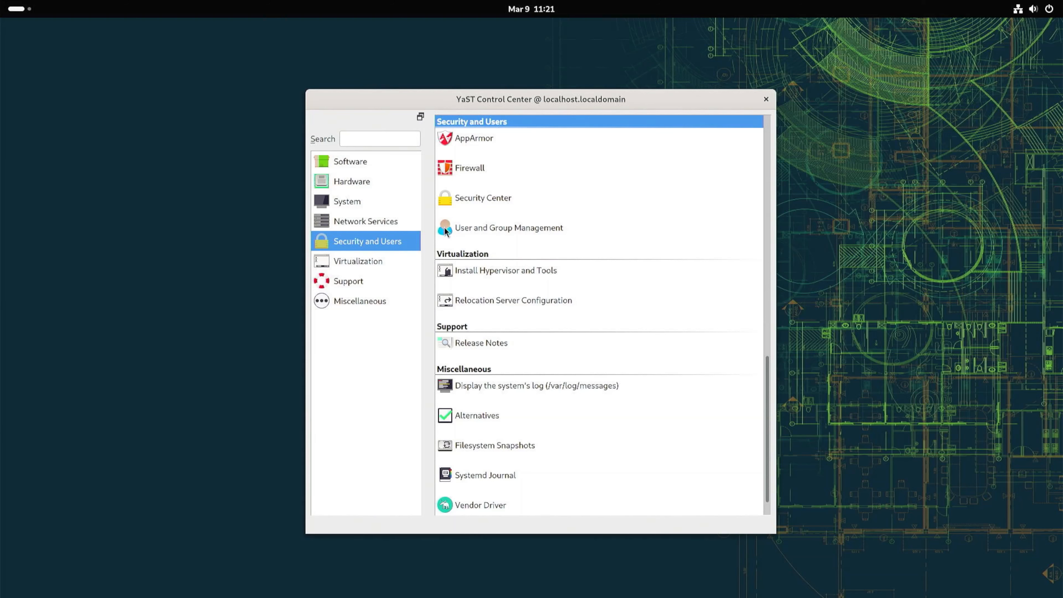
click(376, 261)
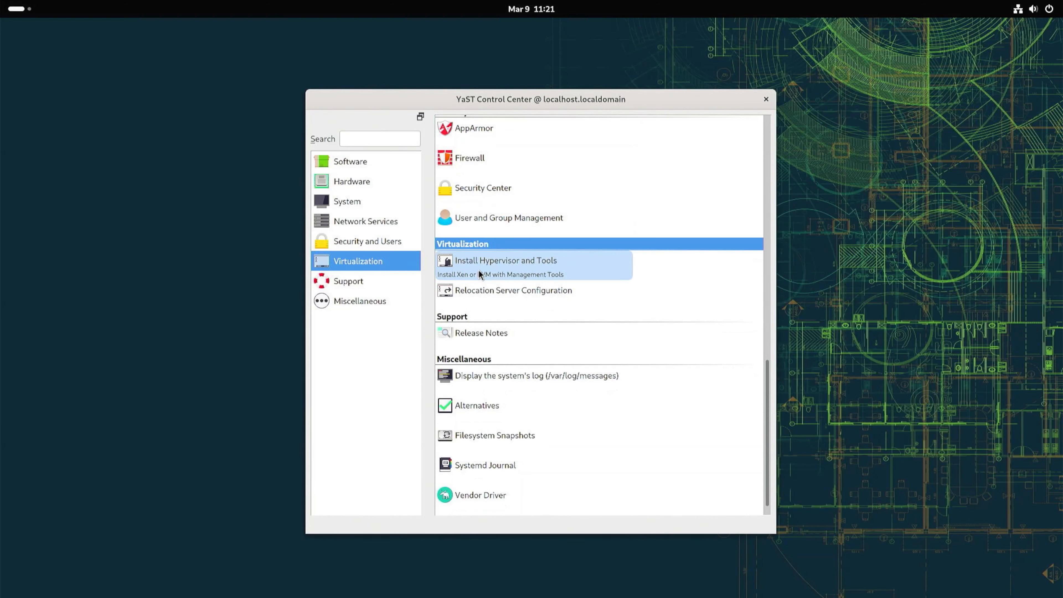
click(405, 283)
click(377, 298)
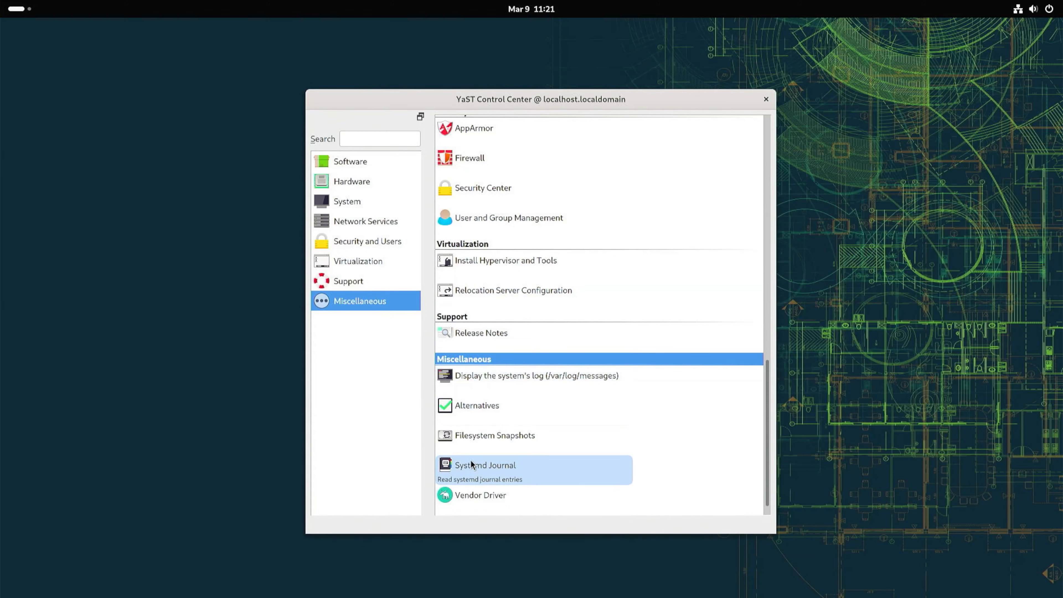
click(350, 166)
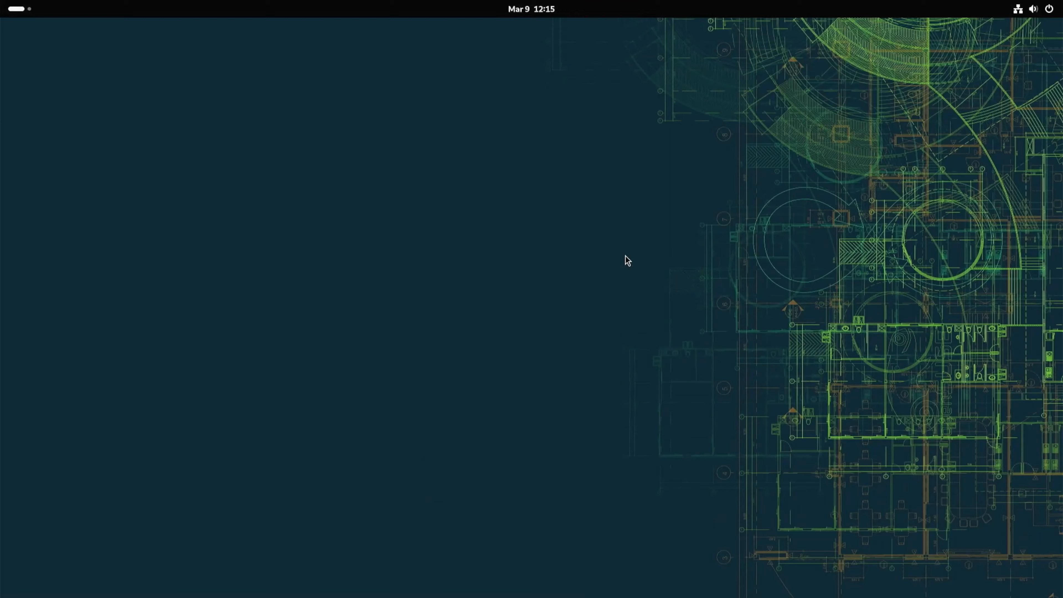
Open the Software app, search for extensions, and open the Extension Manager page.
key(super)
click(624, 562)
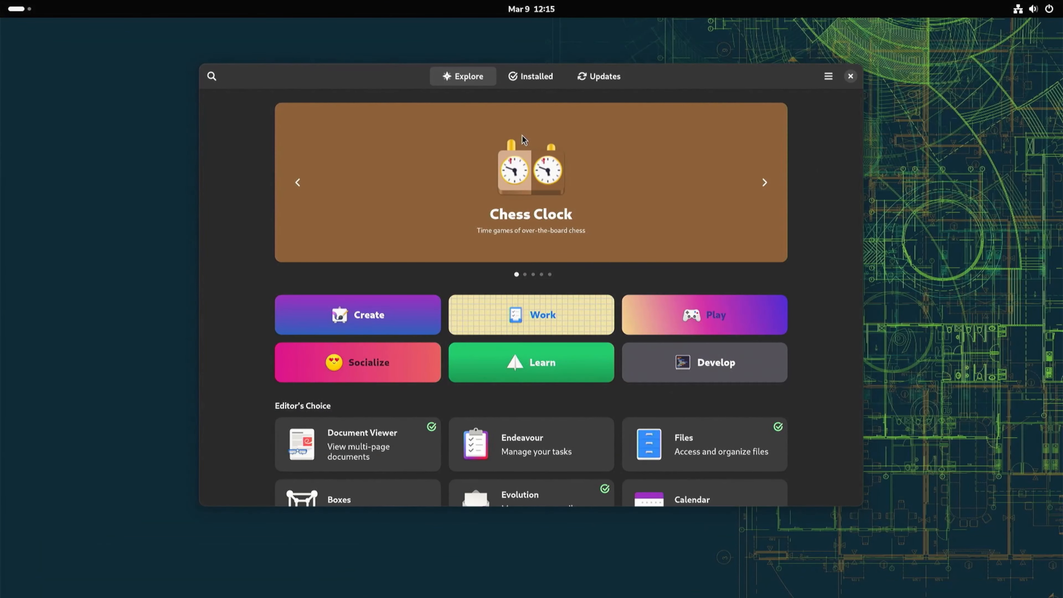
text(exten)
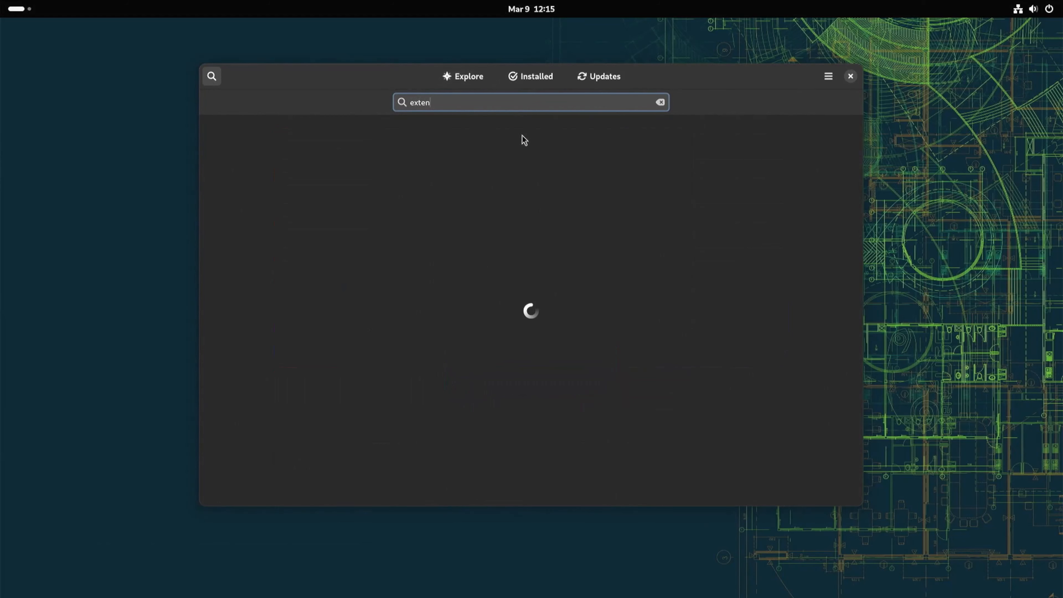
text(sions)
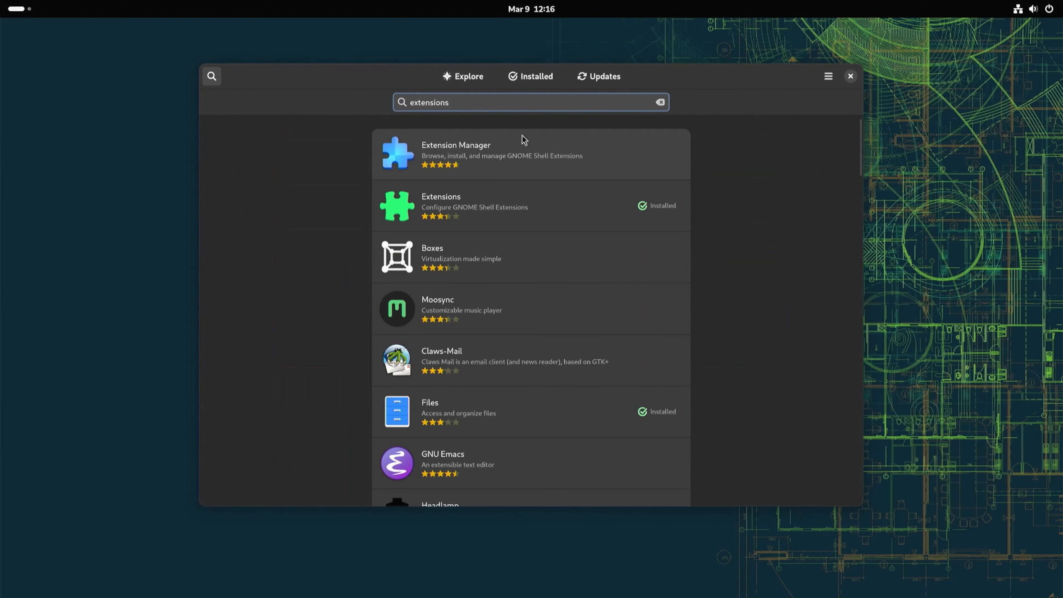
click(523, 140)
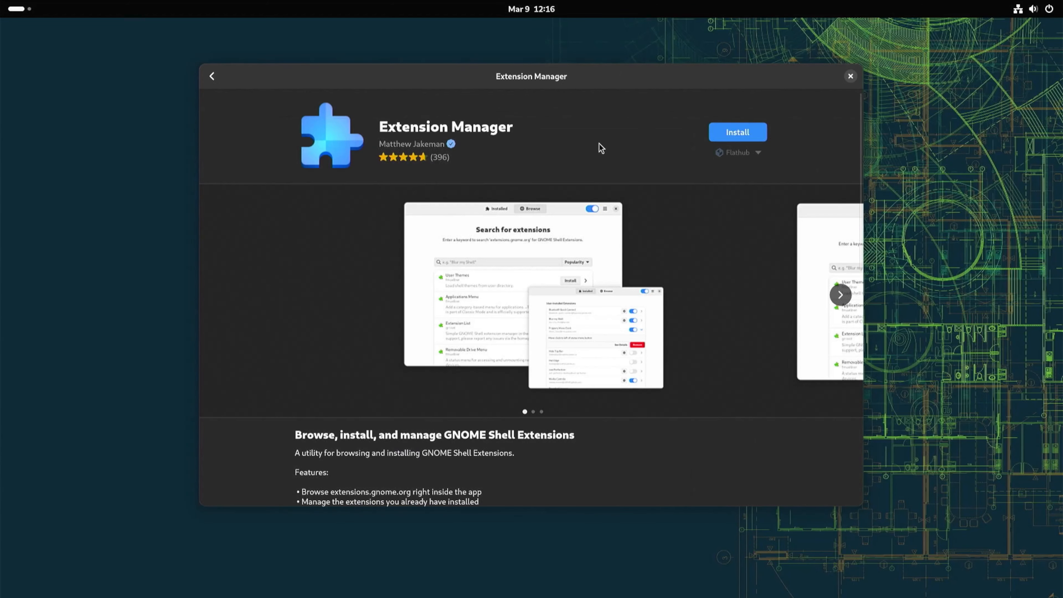
Install Extension Manager, entering the administrator password when authentication is requested.
click(730, 136)
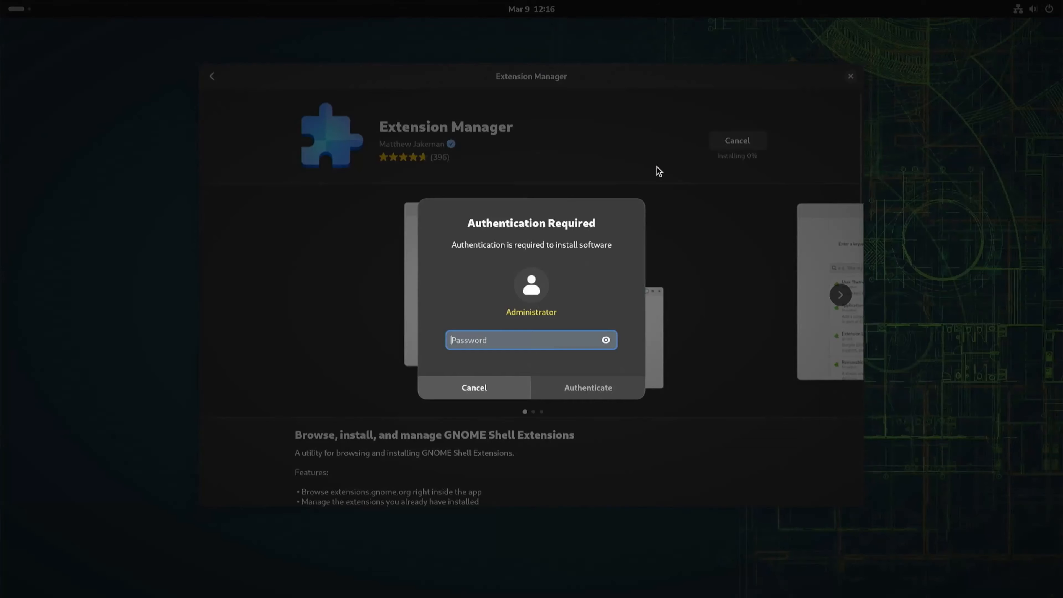
text(••••••••)
key(Return)
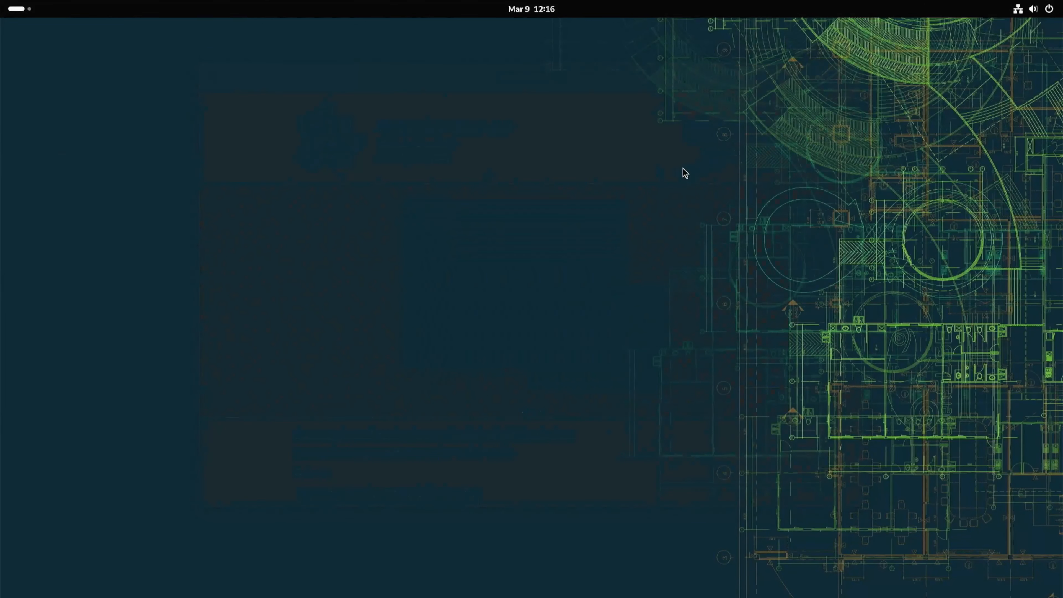
Open Extension Manager from the app grid and move its window towards the screen centre.
key(super)
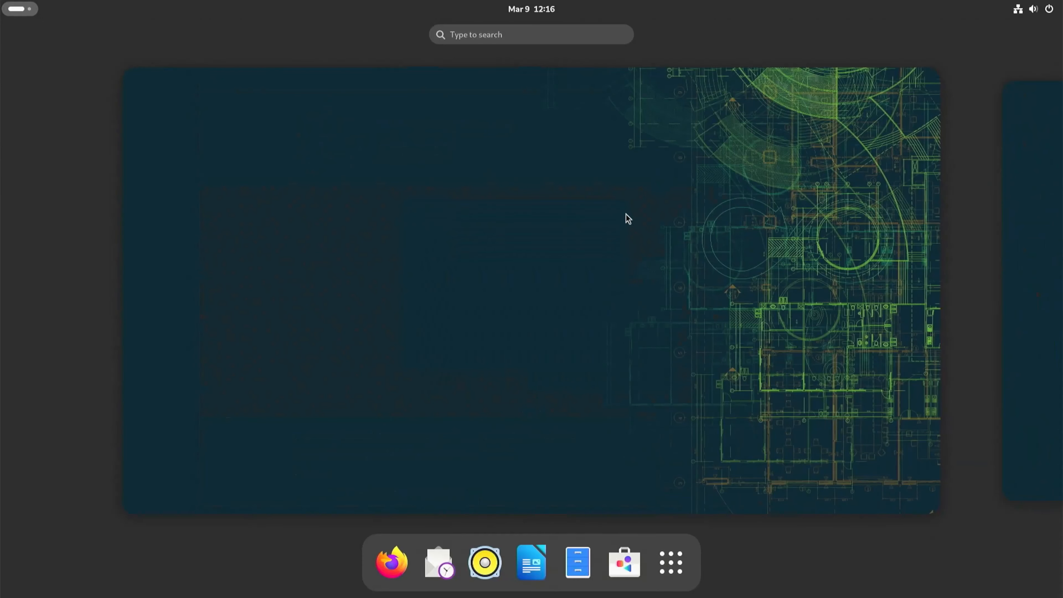
click(671, 563)
scroll(584, 431, down, 1)
click(701, 426)
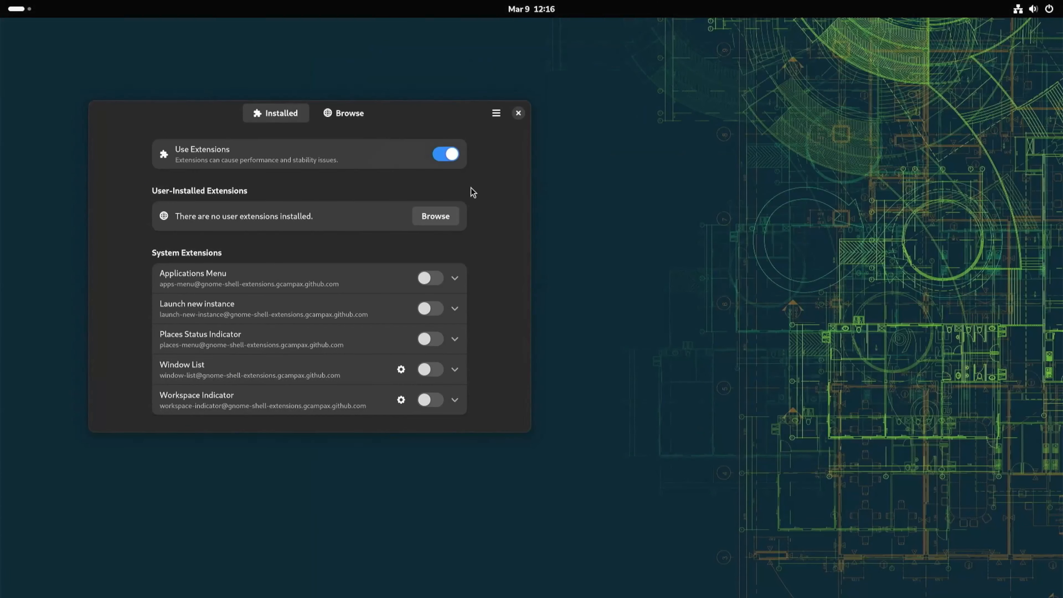
drag(409, 120, 639, 162)
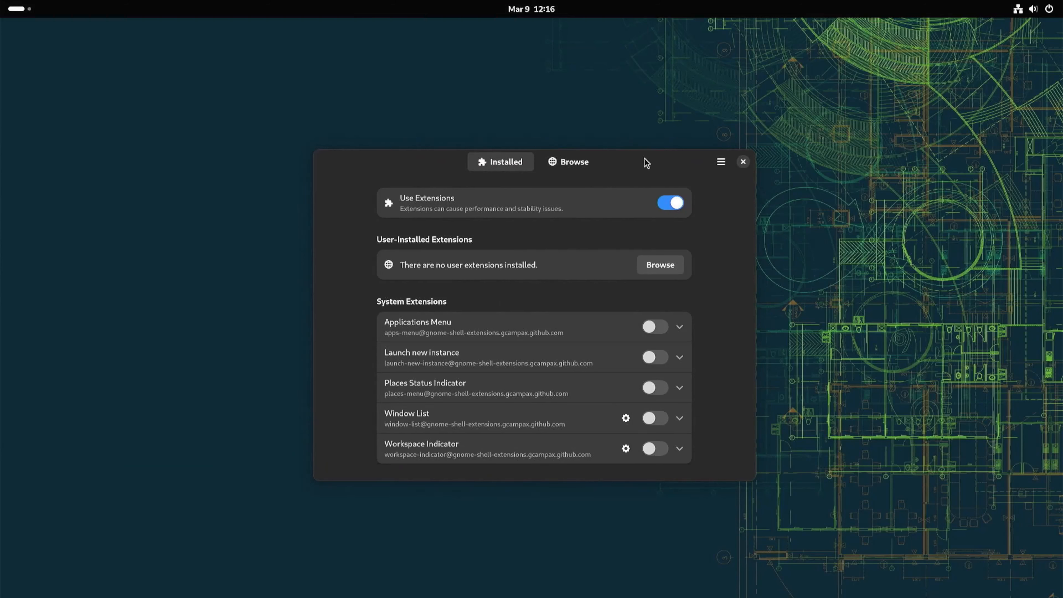
Browse online extensions, search for "arc" and install ArcMenu.
click(562, 163)
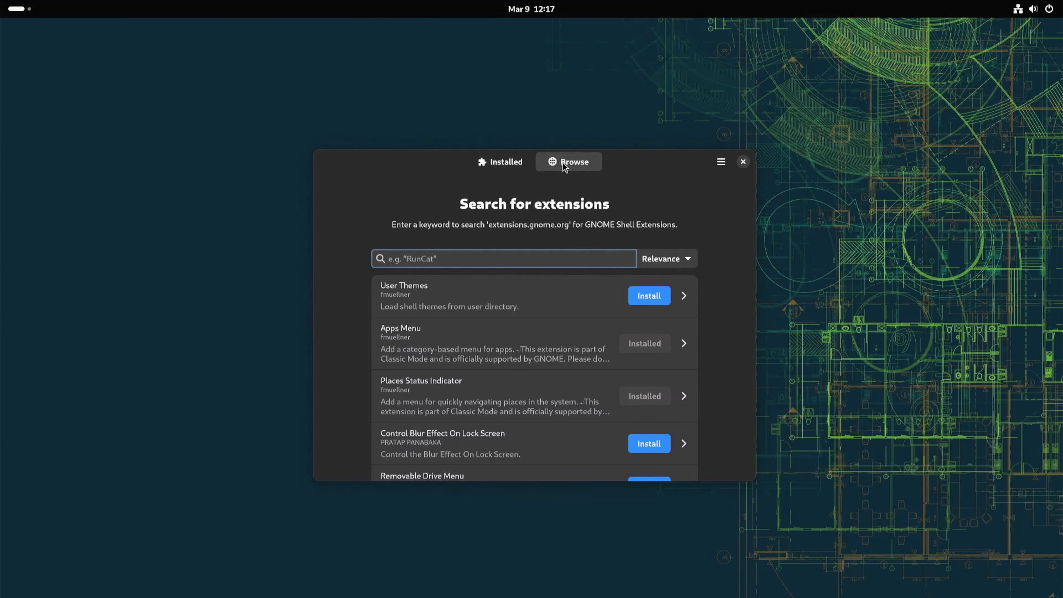
text(arc)
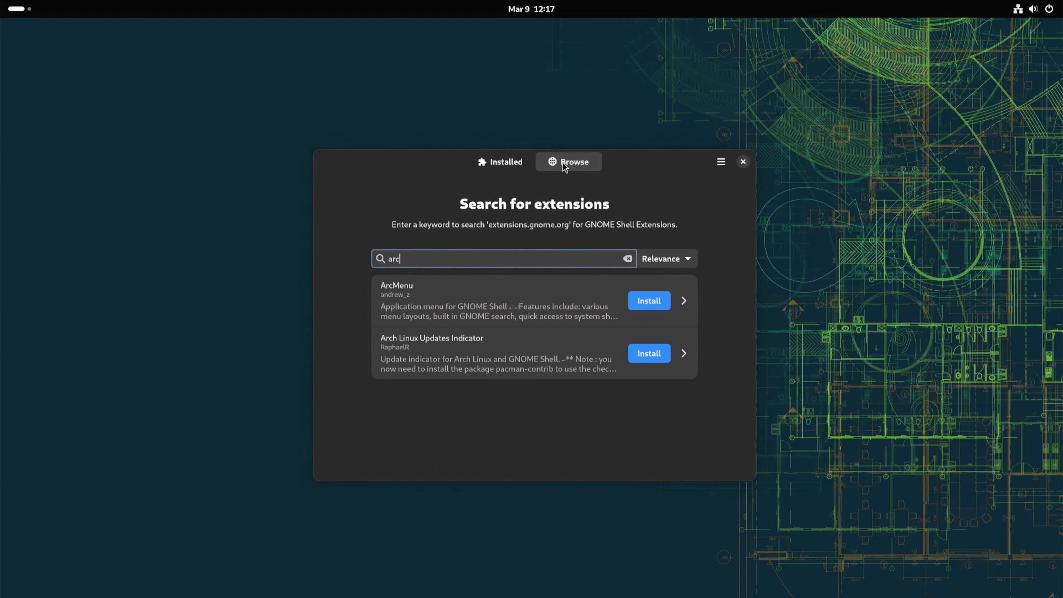
click(645, 305)
click(587, 335)
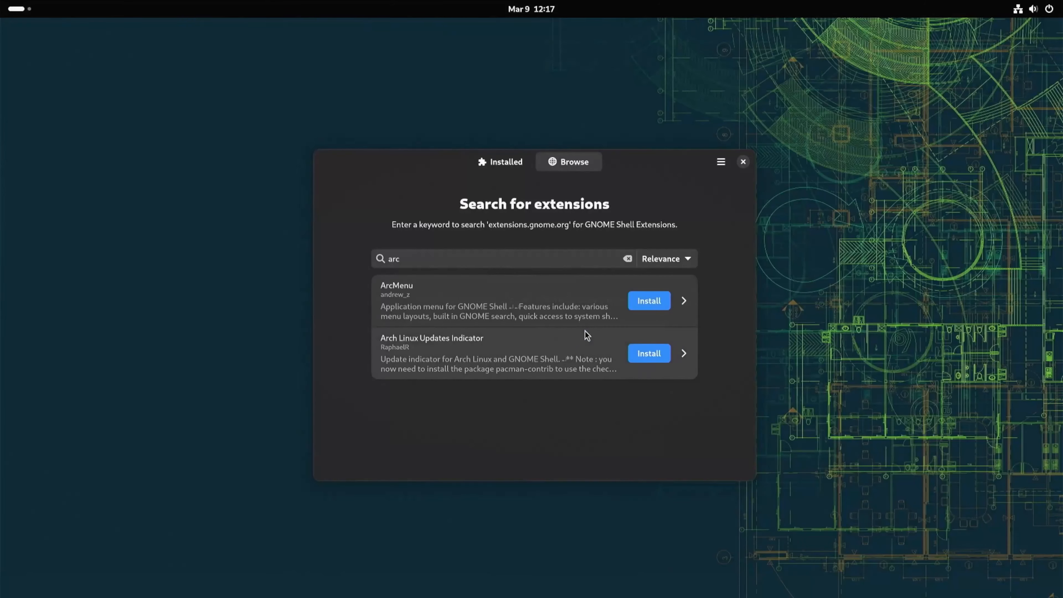
Search extensions for "dash to" and install Dash to Dock.
drag(411, 263, 377, 263)
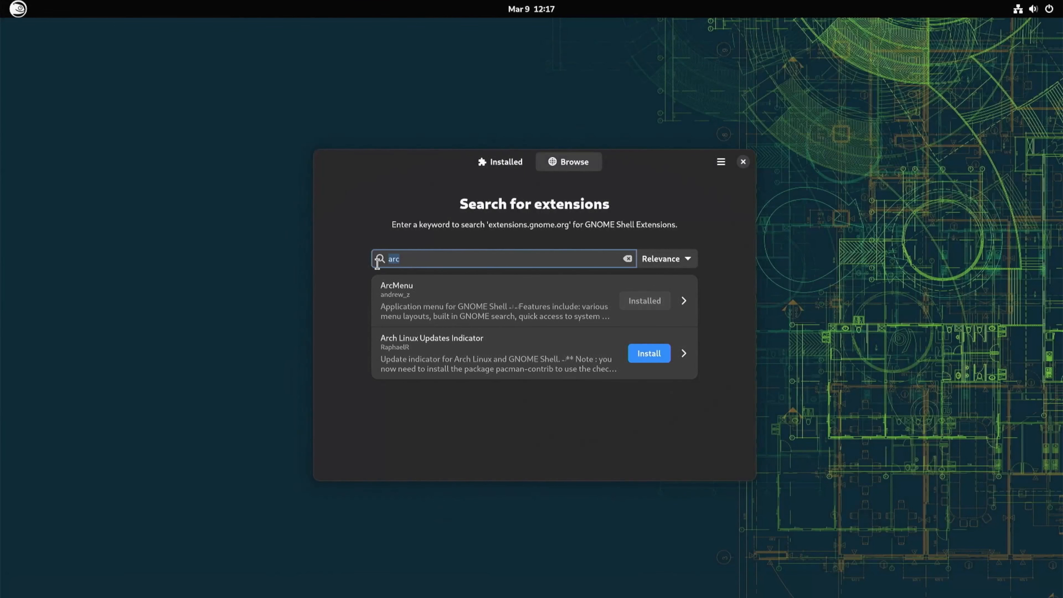
text(dash to)
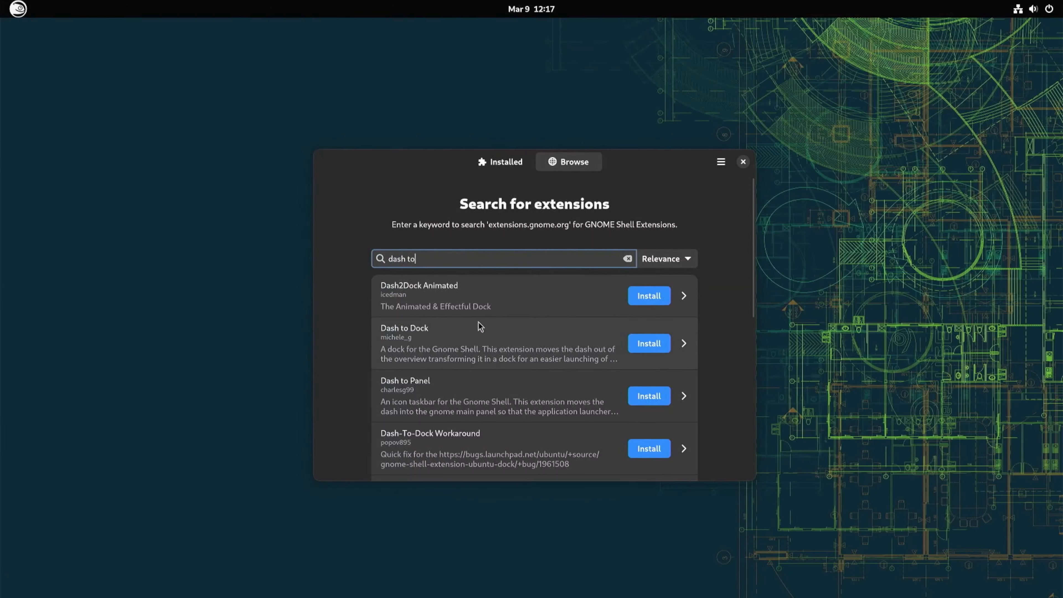
click(640, 343)
click(595, 343)
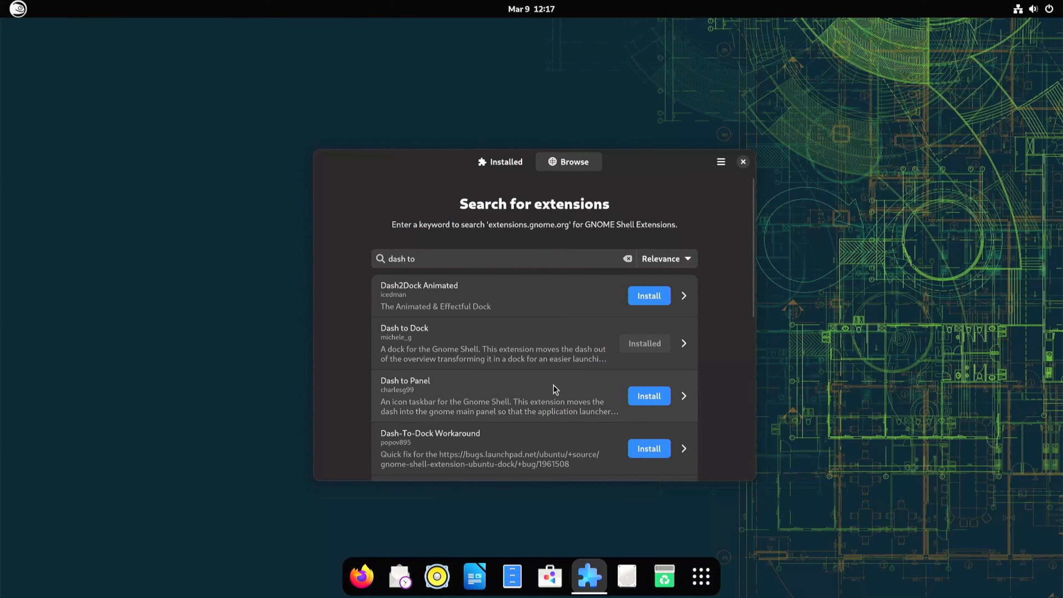
Disable the Dash to Dock and ArcMenu extensions in the installed list.
click(514, 165)
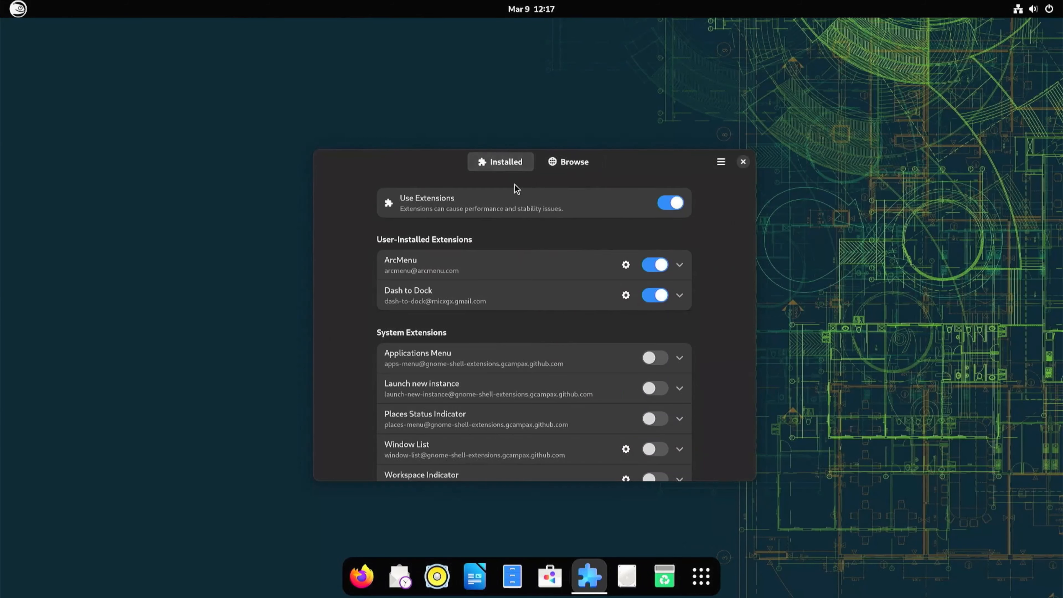
click(653, 295)
click(652, 265)
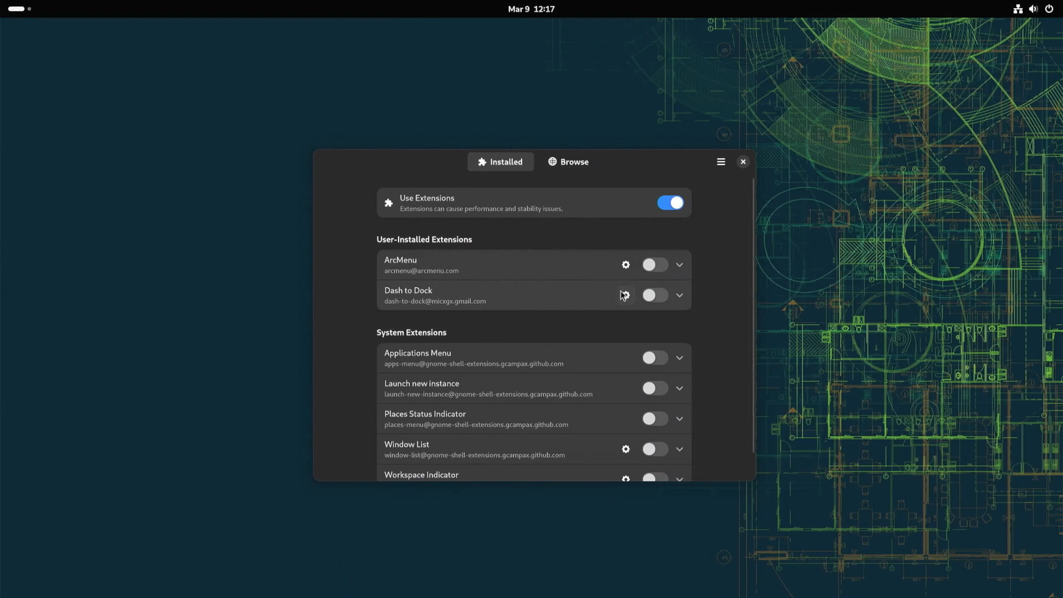
Return to the "dash to" search results and install Dash to Panel.
click(568, 168)
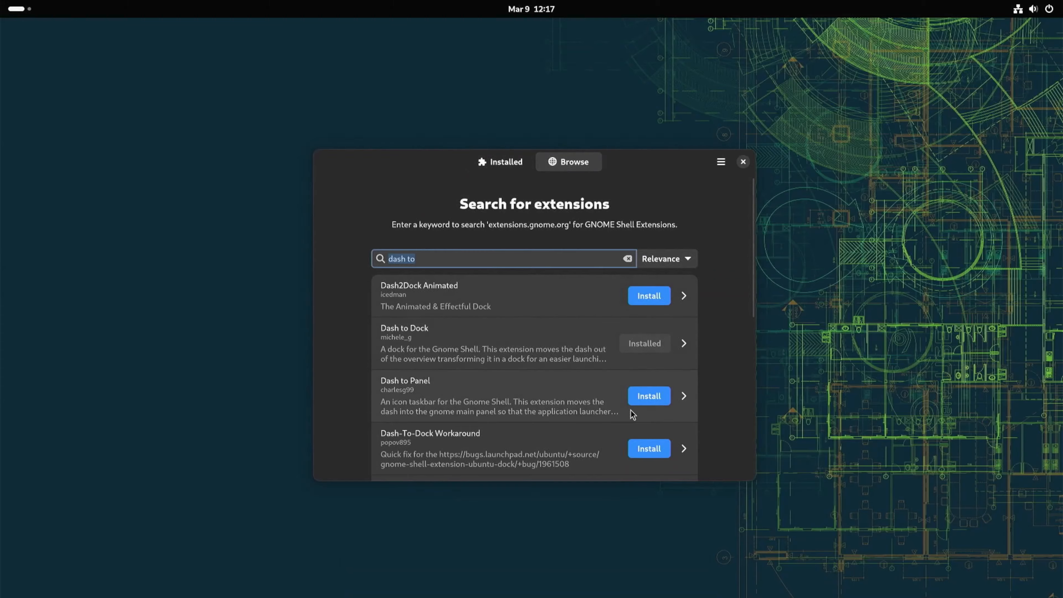
click(636, 397)
click(636, 340)
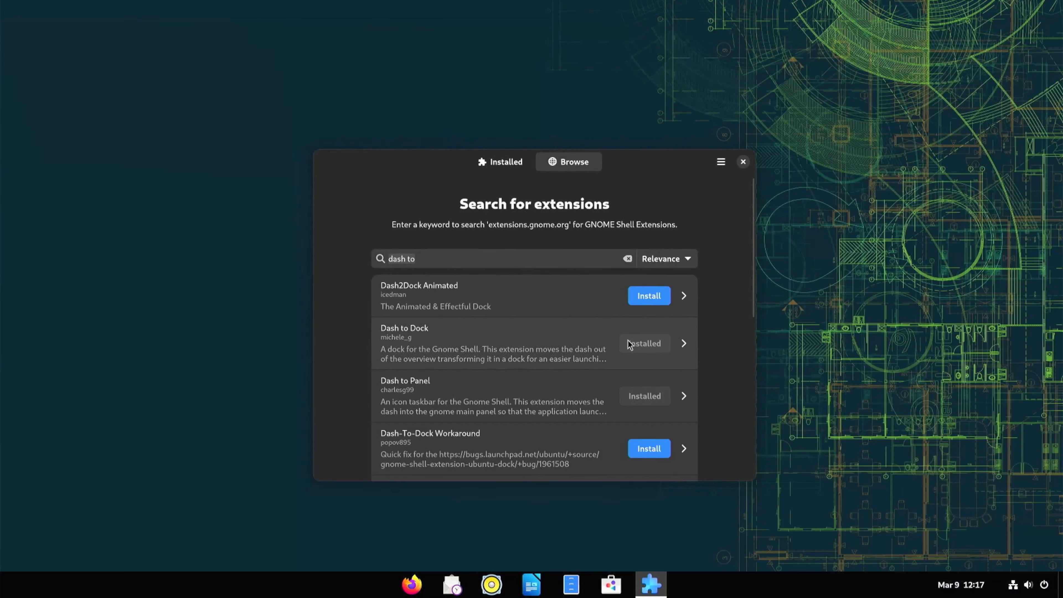
Disable the Dash to Panel extension in the installed list.
click(529, 166)
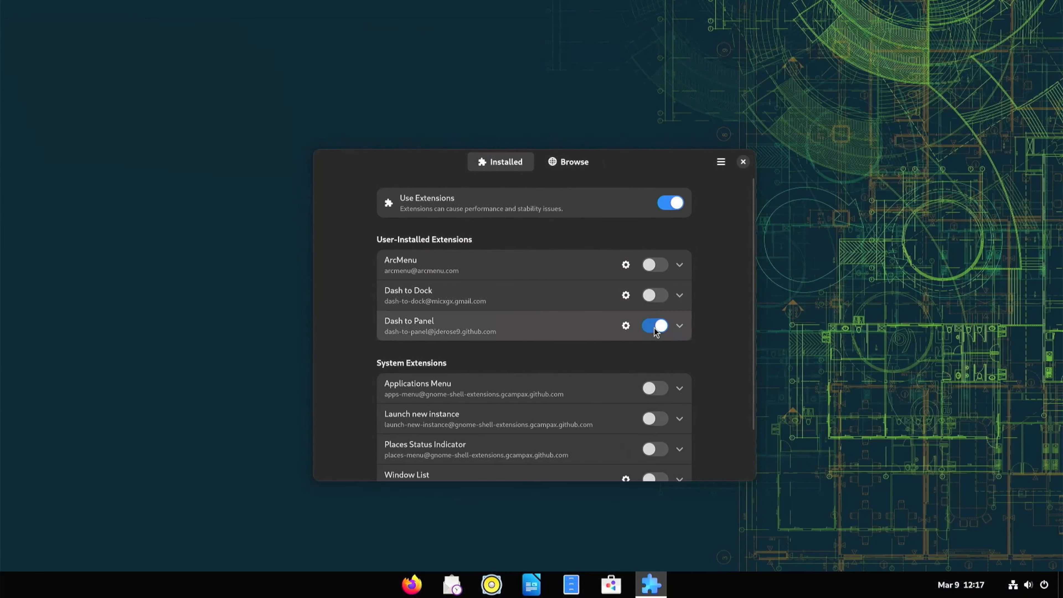
click(653, 328)
click(565, 164)
Reopen Extension Manager, enable Dash to Dock and open its settings.
key(super)
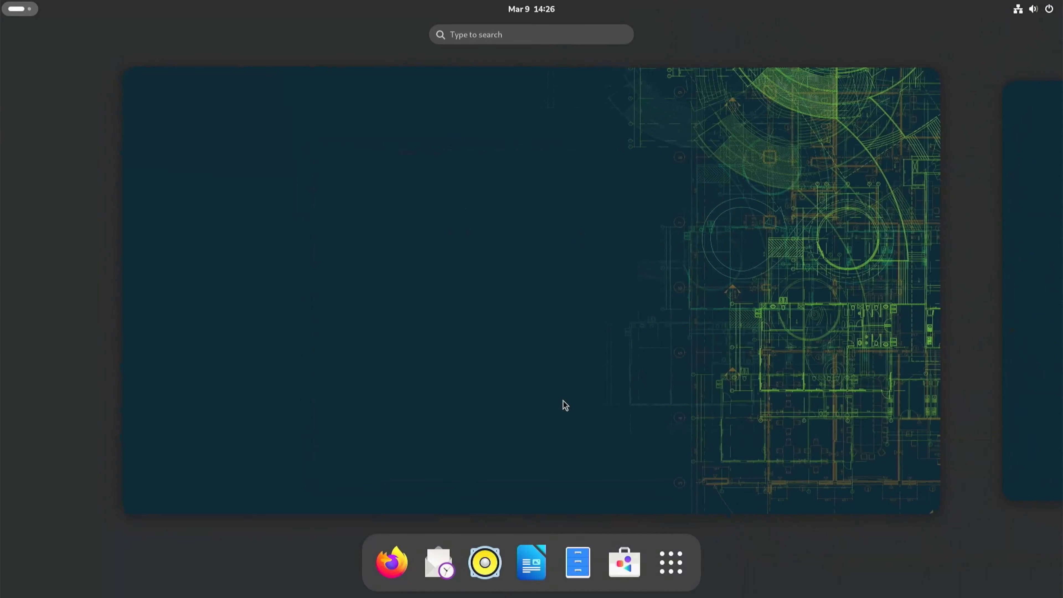
click(670, 563)
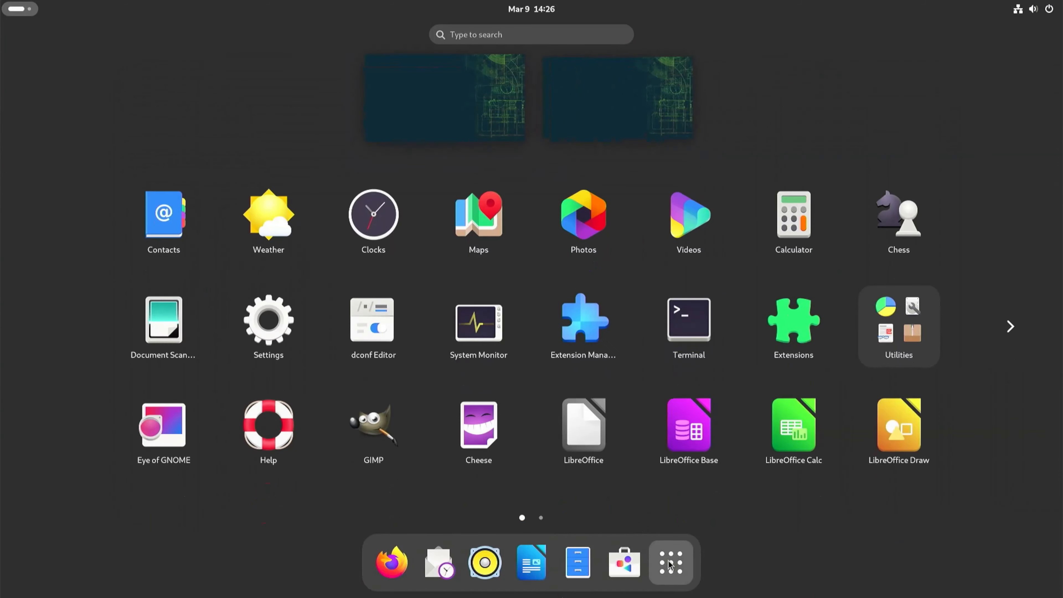
click(599, 314)
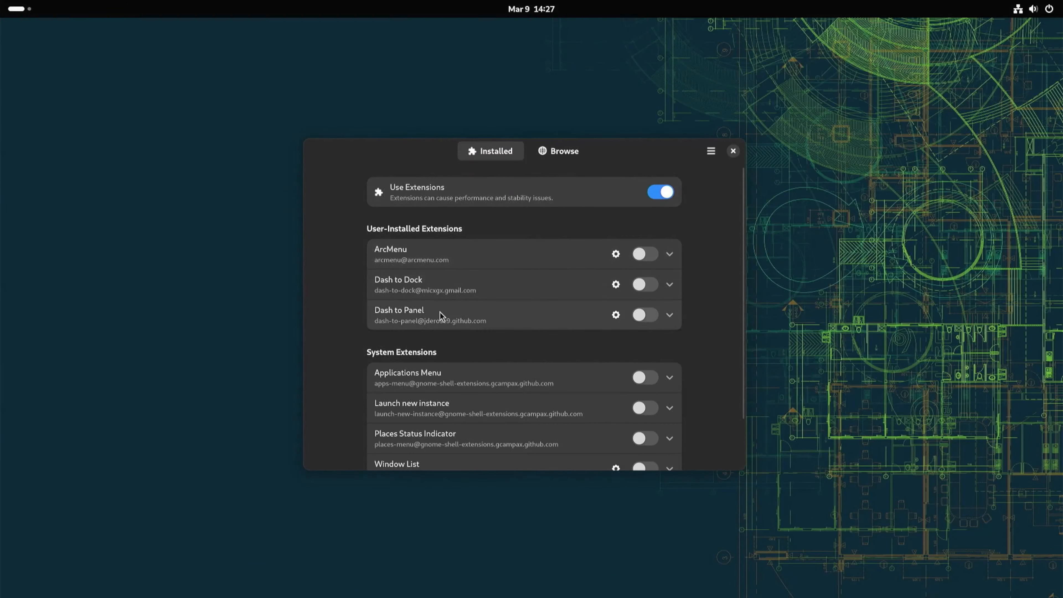
click(654, 290)
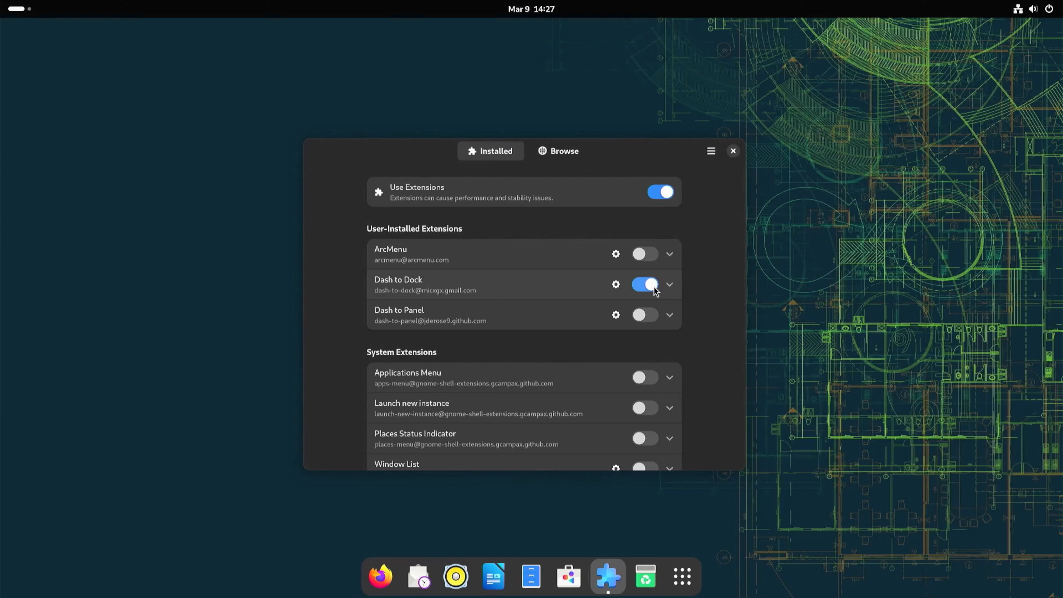
click(615, 284)
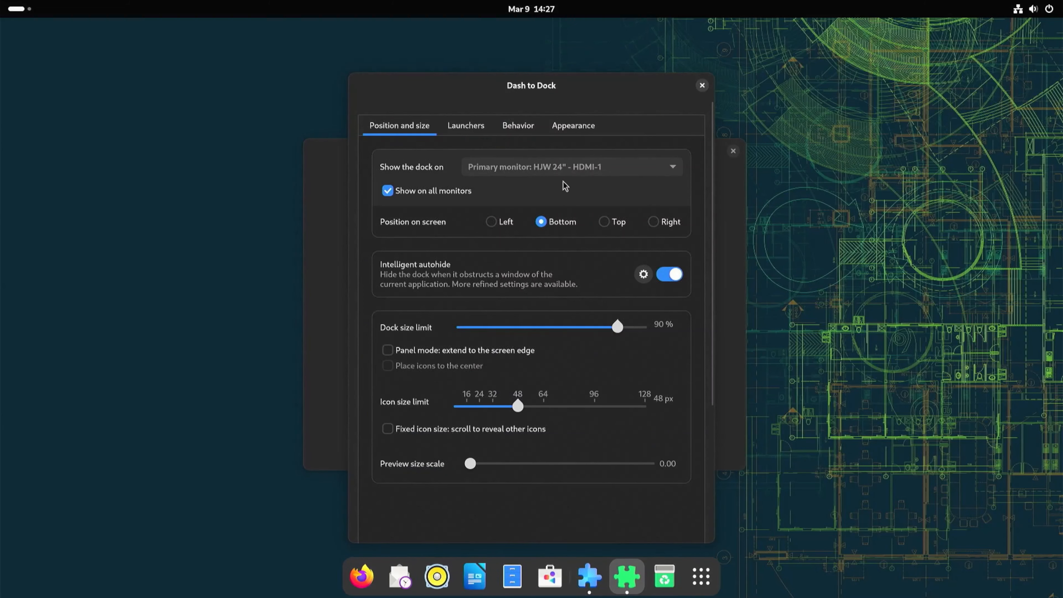
Try the dock on the left, top and right screen edges, then return it to the bottom.
click(496, 223)
click(605, 224)
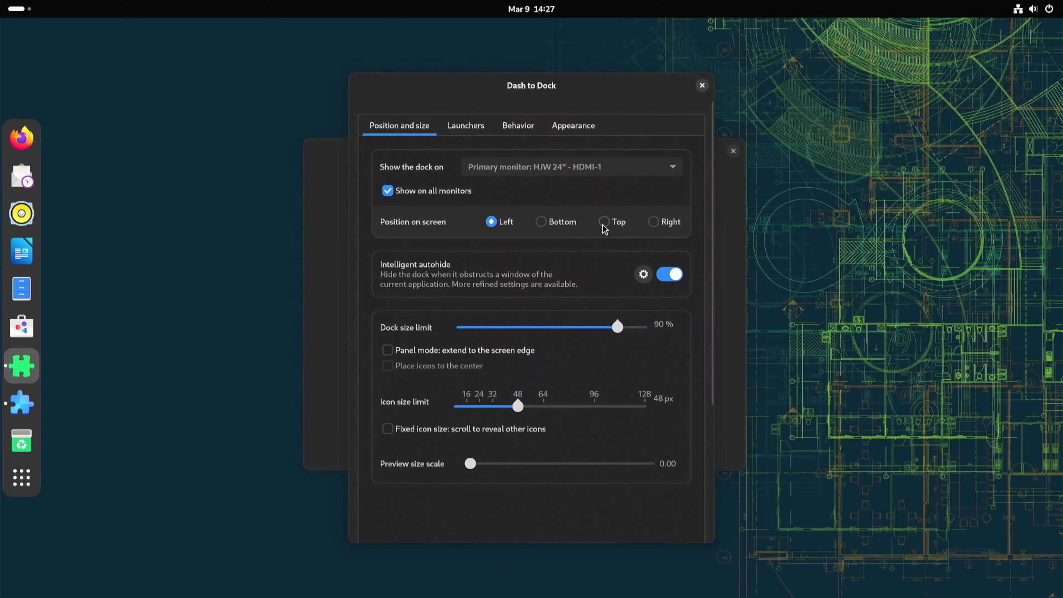
click(654, 223)
click(540, 223)
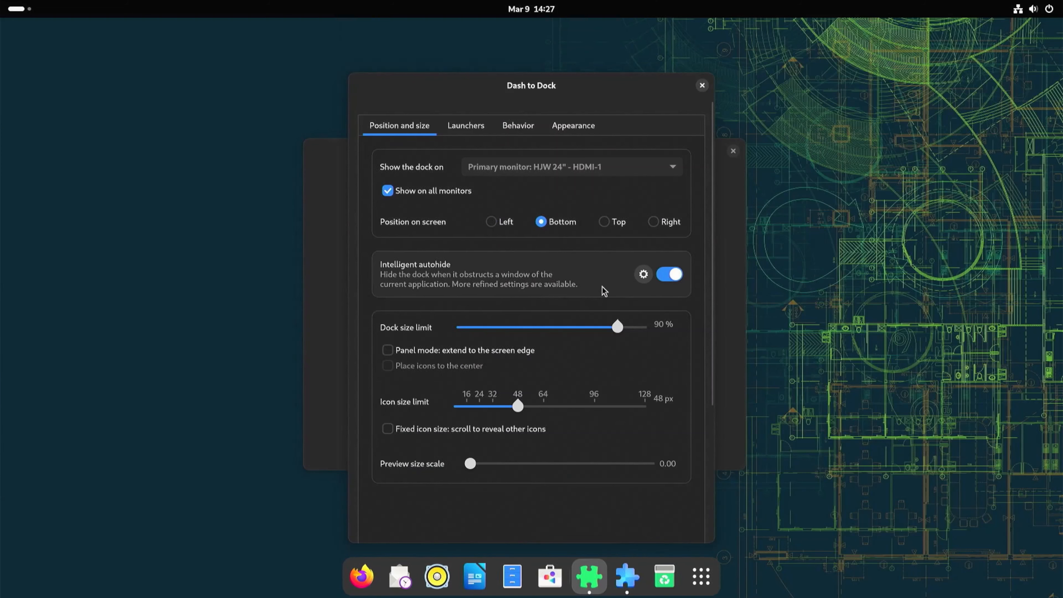
Turn off intelligent autohide for the dock.
mouse_move(567, 91)
mouse_down()
mouse_move(567, 109)
mouse_move(568, 75)
mouse_up()
click(671, 259)
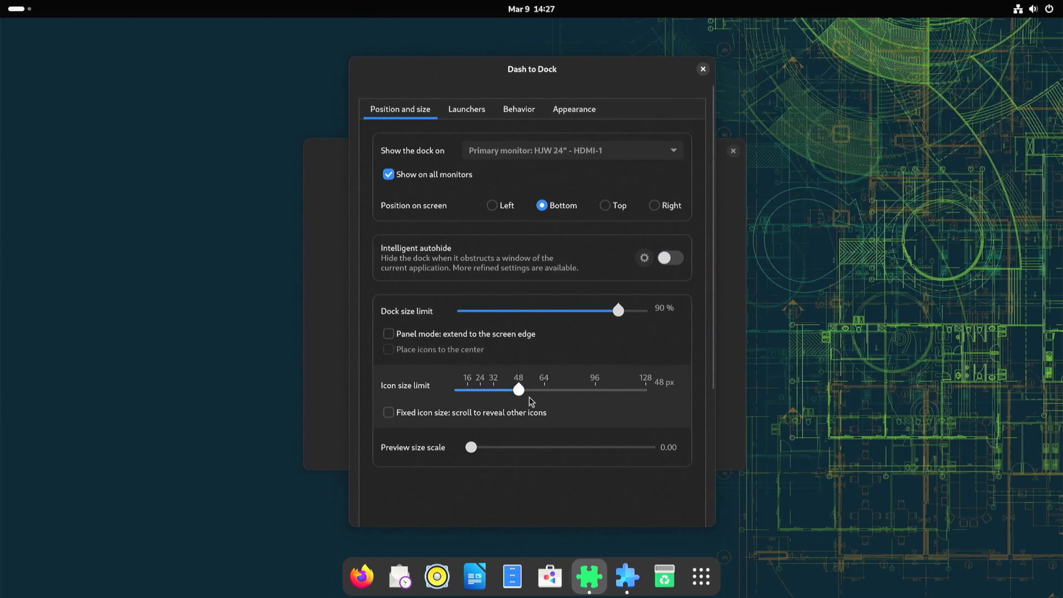
click(552, 390)
drag(551, 389, 526, 387)
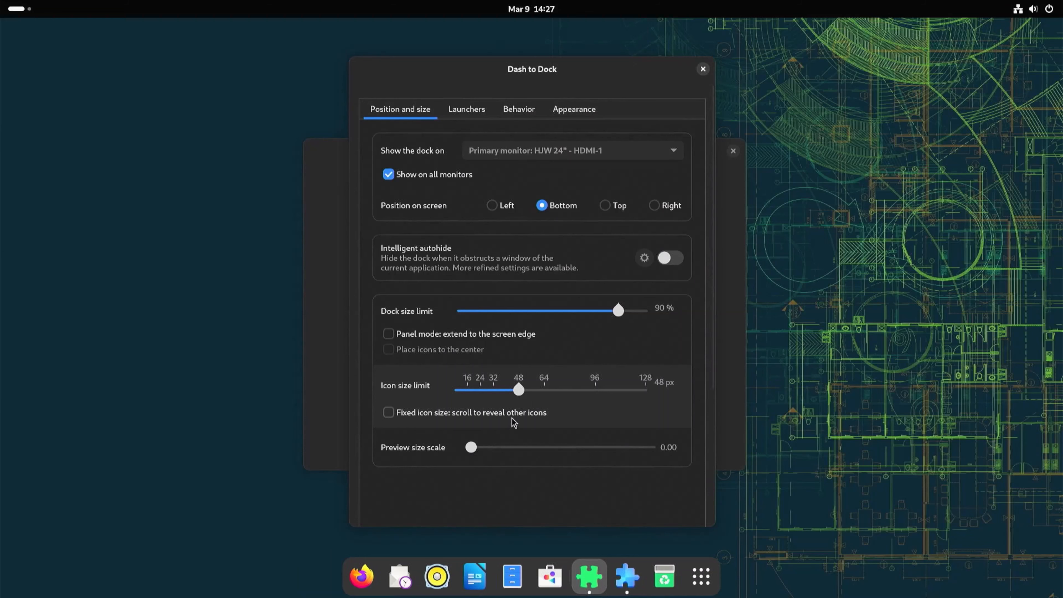
Review the Dash to Dock launcher and behavior settings.
click(467, 110)
scroll(485, 268, down, 5)
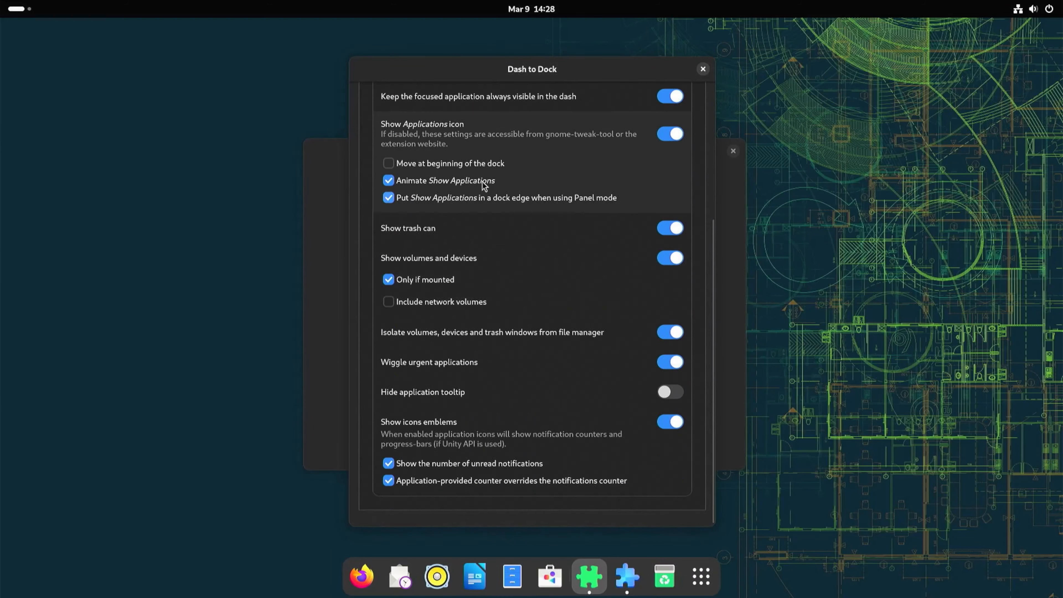
scroll(502, 175, up, 5)
click(525, 108)
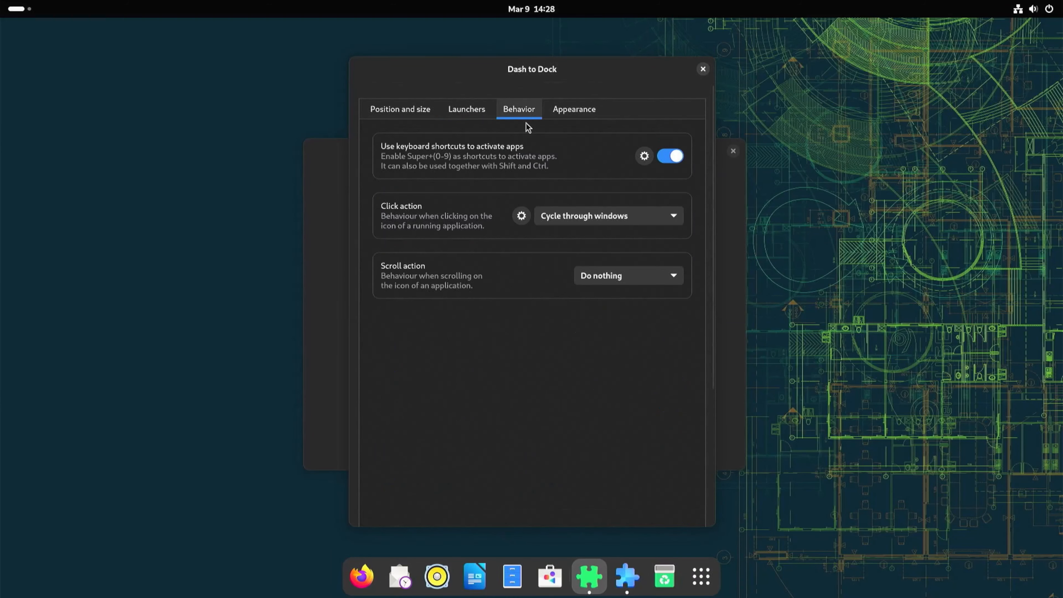
click(572, 212)
click(571, 208)
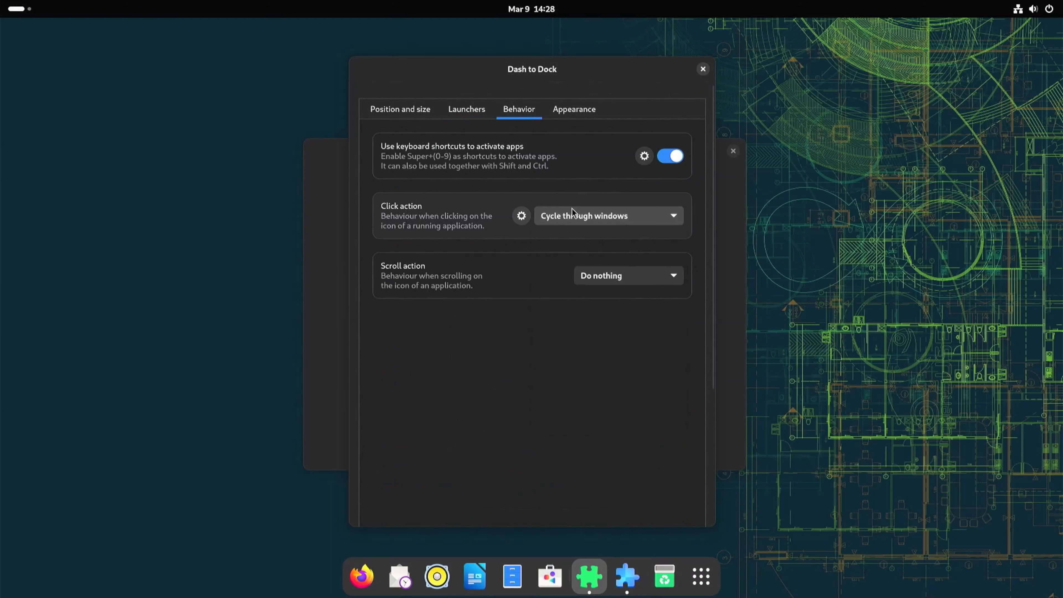
Open the dock's appearance settings and turn off the built-in theme.
click(567, 112)
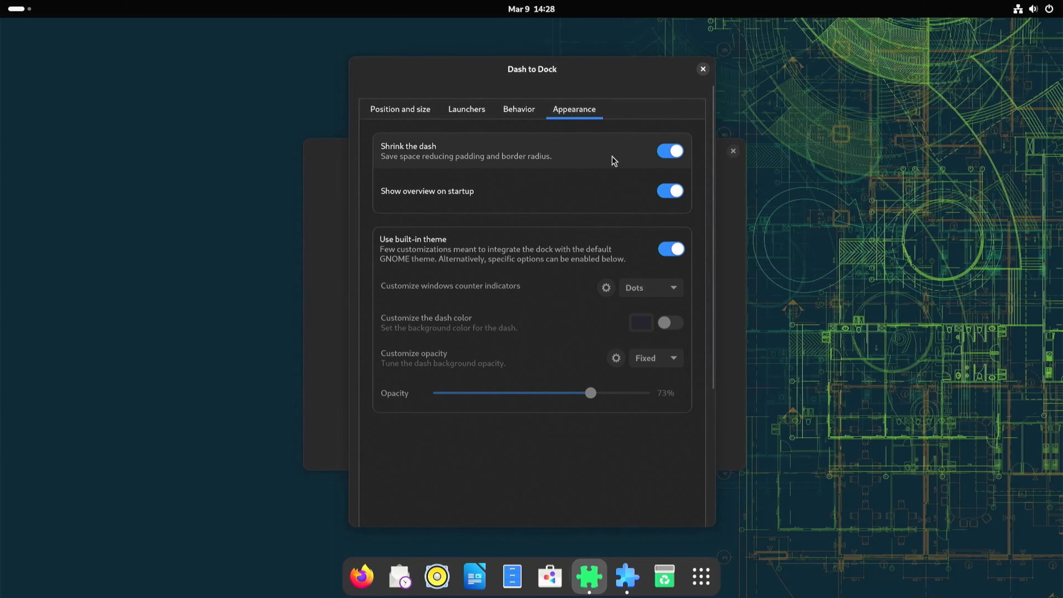
click(669, 151)
click(667, 153)
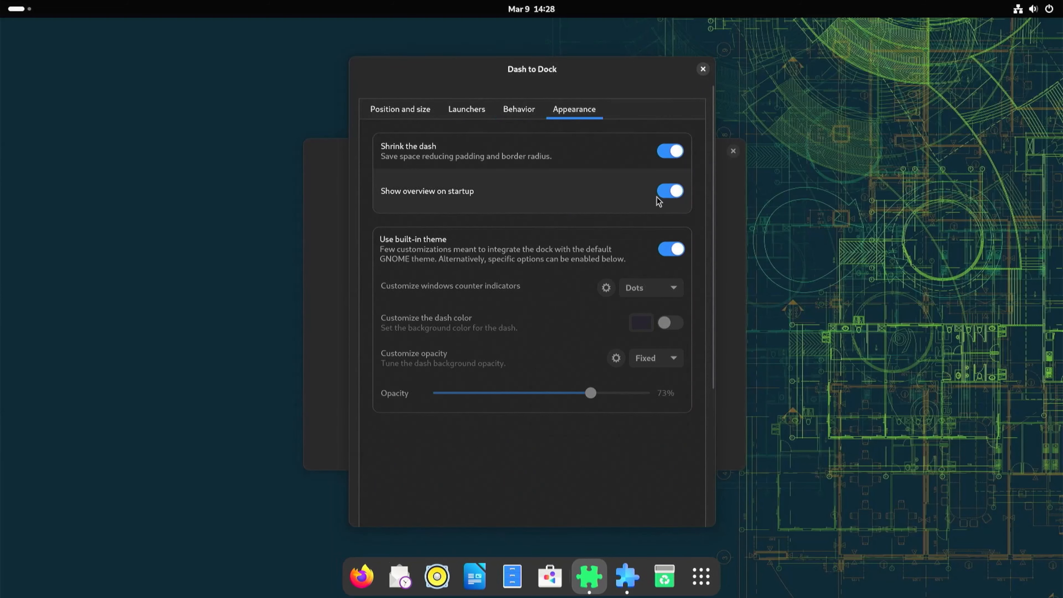
click(667, 251)
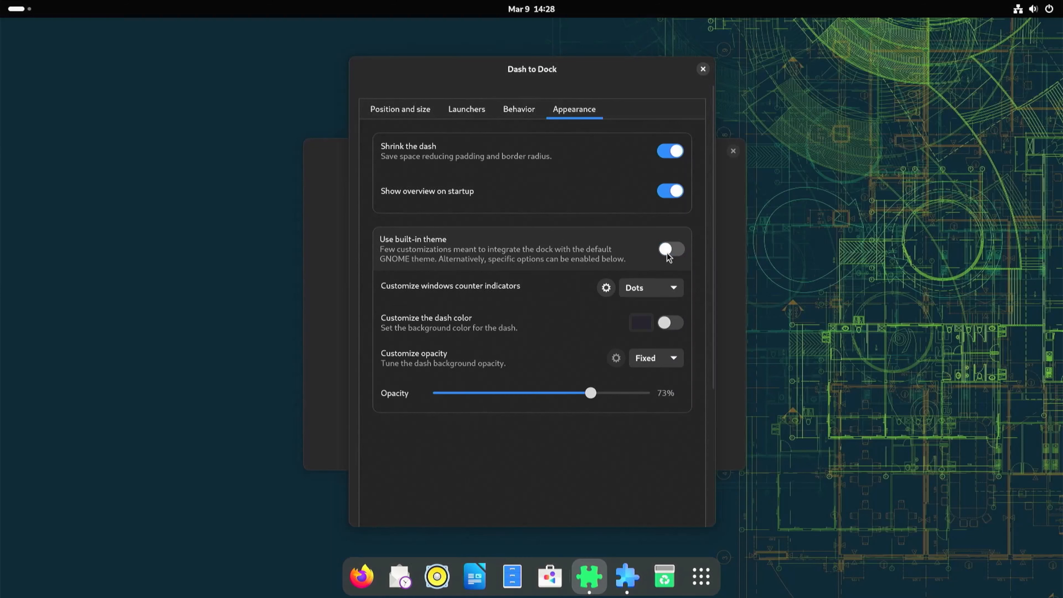
Set the windows counter indicators style to Segmented.
click(651, 288)
click(650, 314)
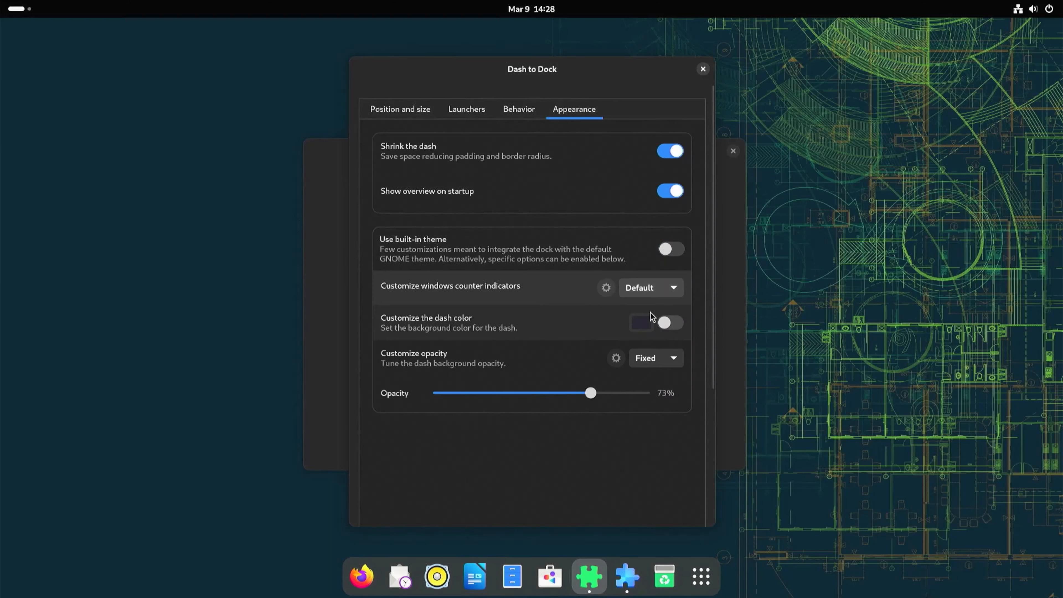
click(653, 291)
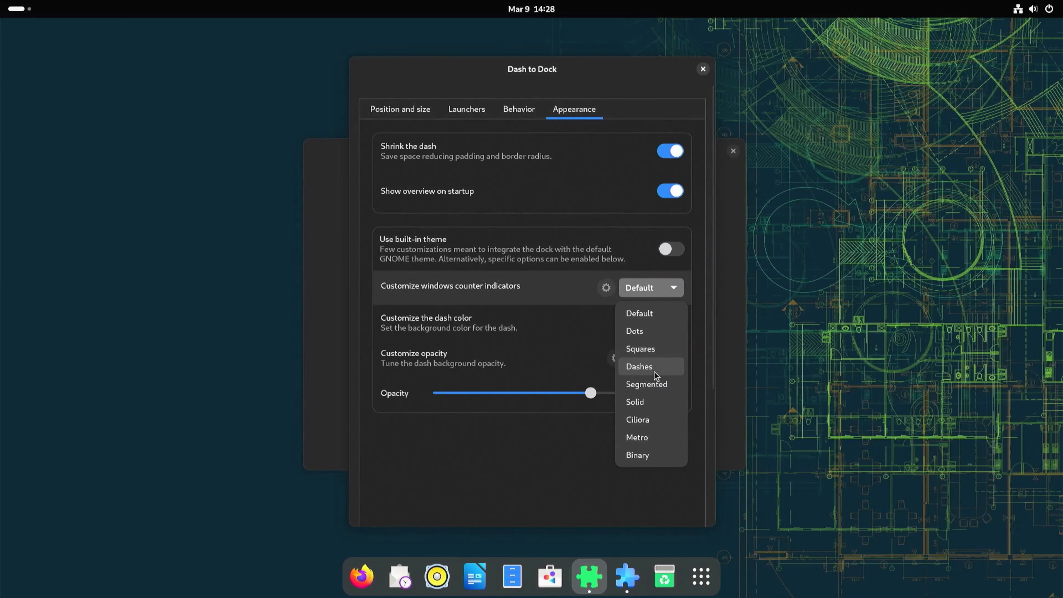
click(653, 384)
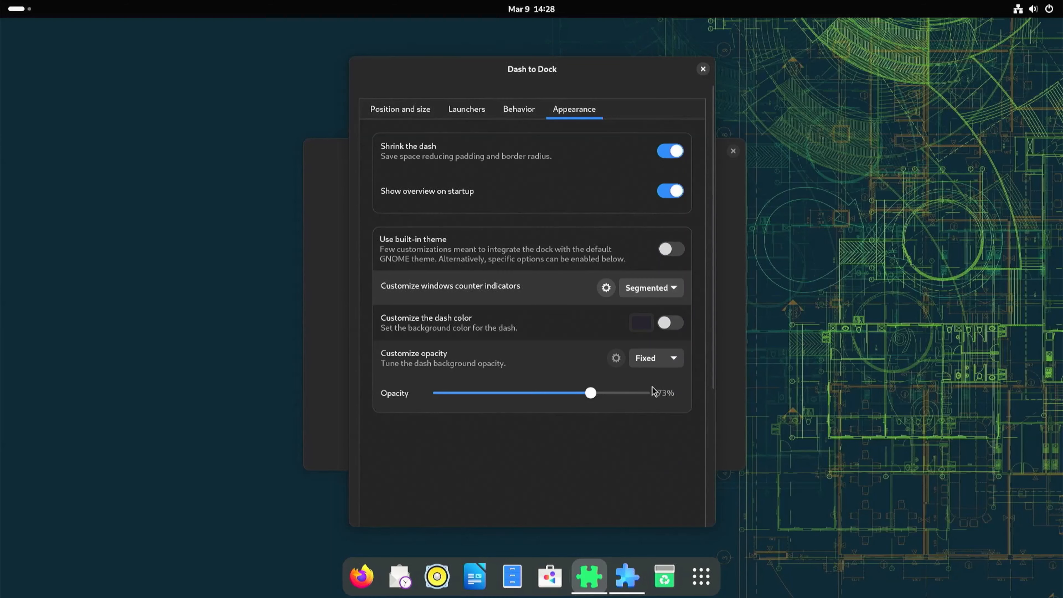
Turn on the custom dash color and pick a red dash background color.
click(660, 325)
click(642, 324)
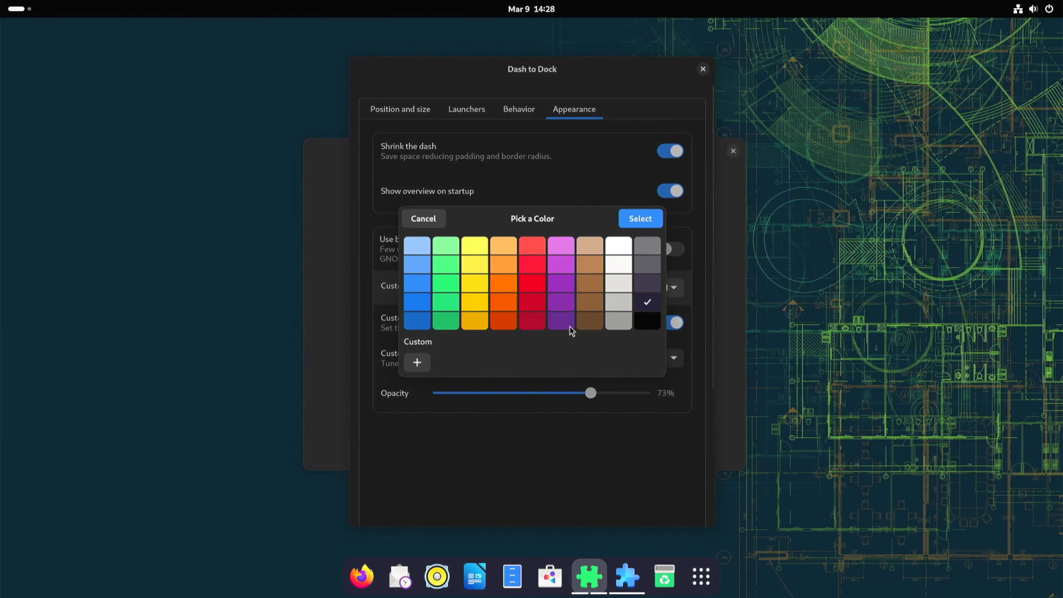
click(524, 323)
click(643, 219)
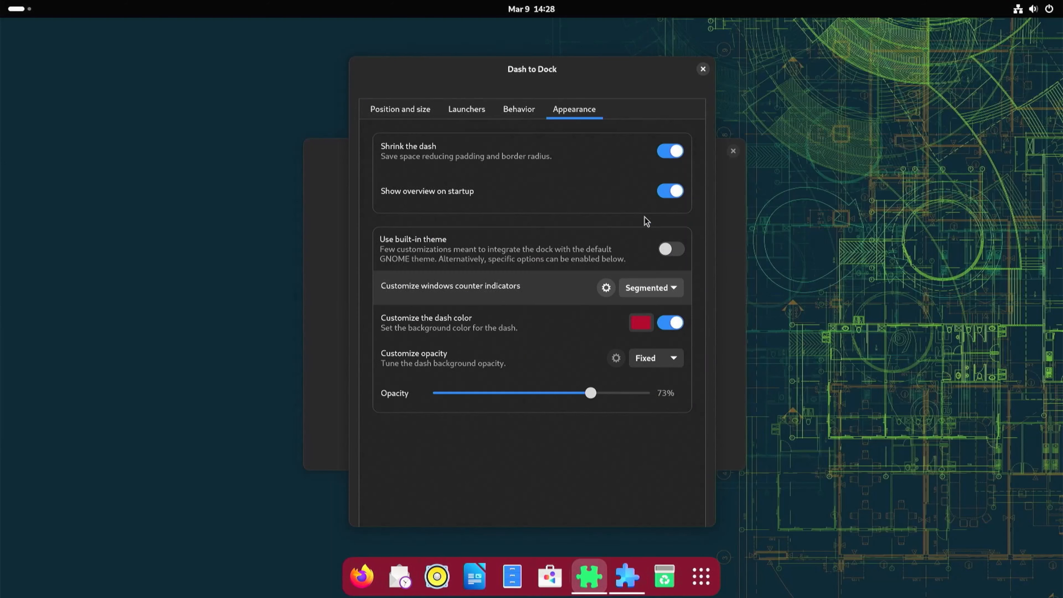
Change the dash color to blue and turn the custom dash color back off.
click(641, 323)
click(678, 359)
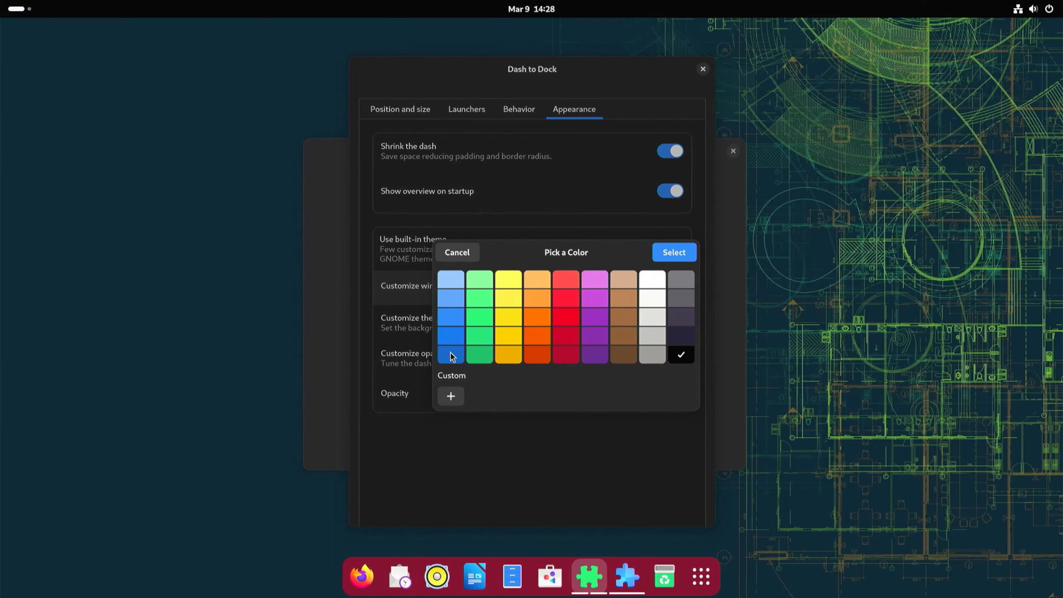
click(675, 251)
click(669, 322)
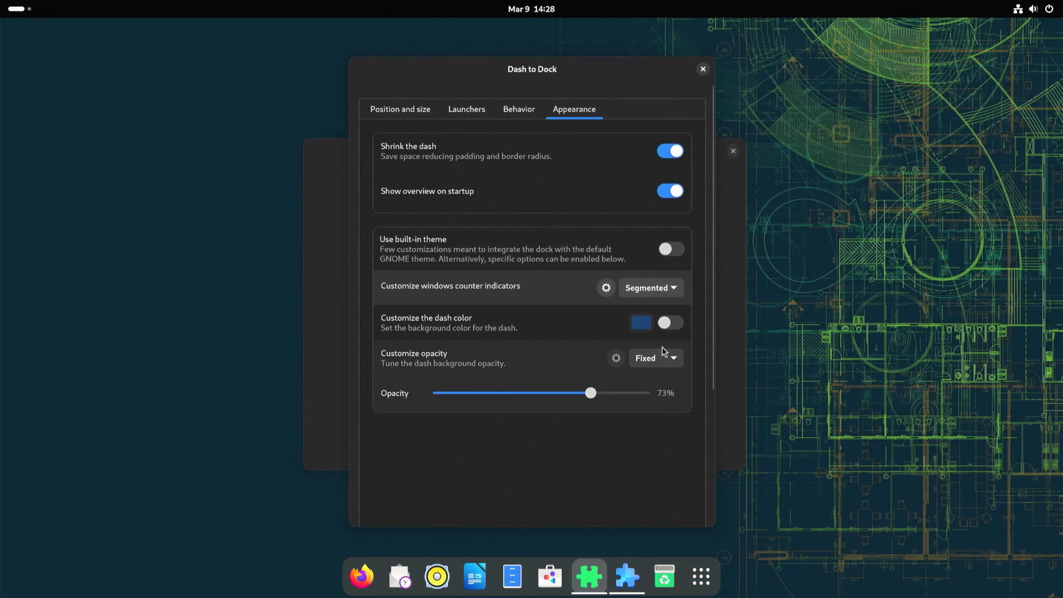
click(654, 360)
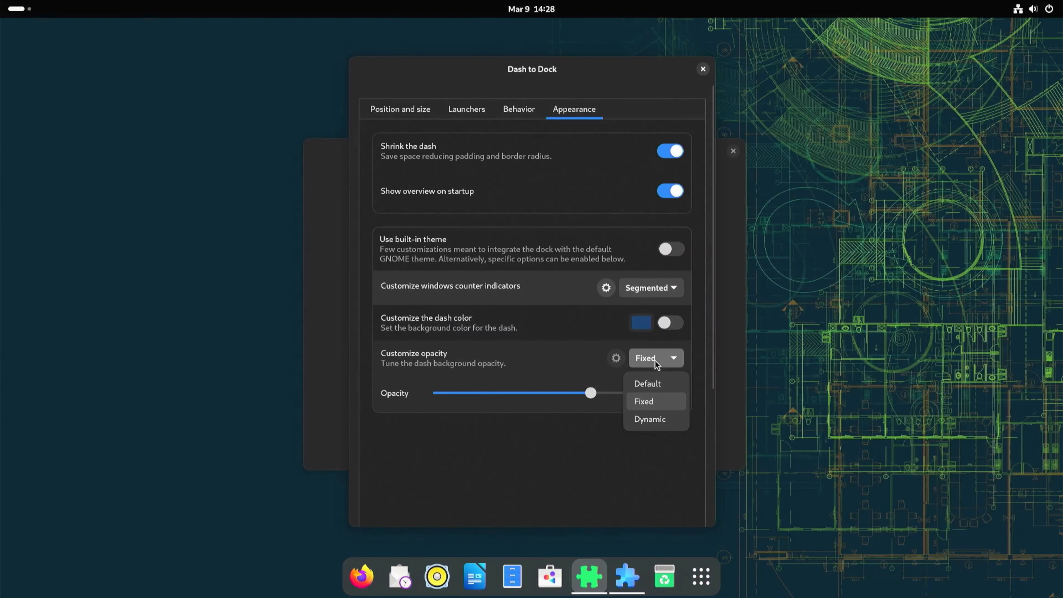
click(648, 382)
click(649, 363)
click(648, 401)
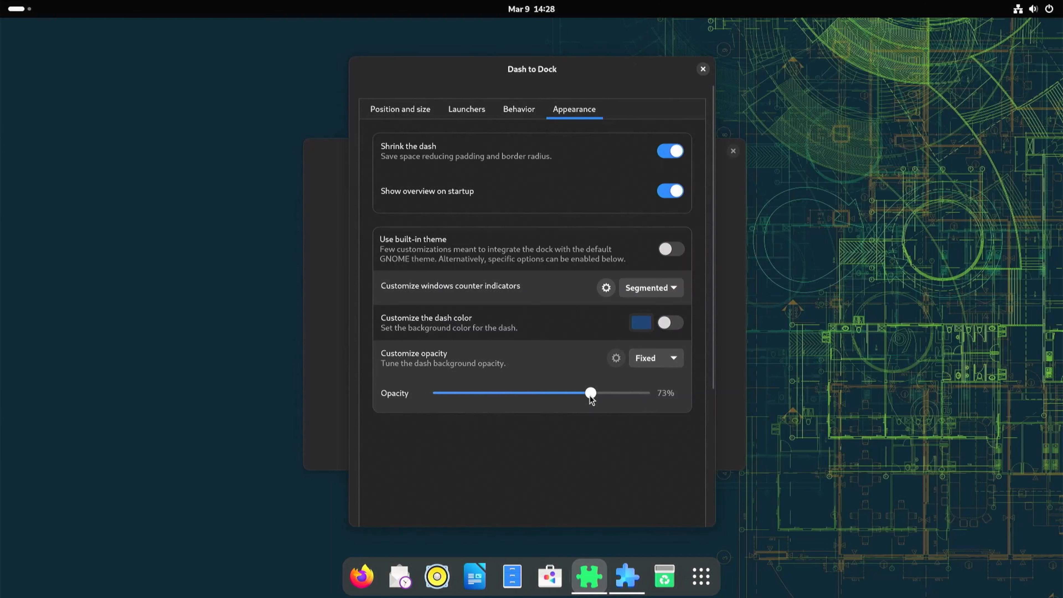
Lower the dash opacity to 54% and close the Dash to Dock settings.
drag(479, 386, 556, 396)
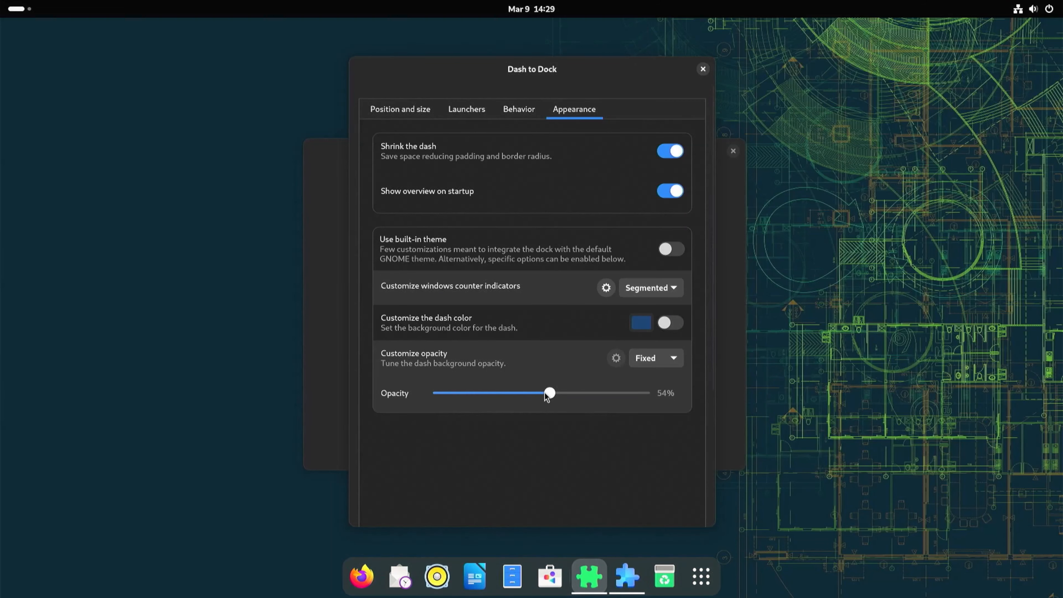
click(703, 68)
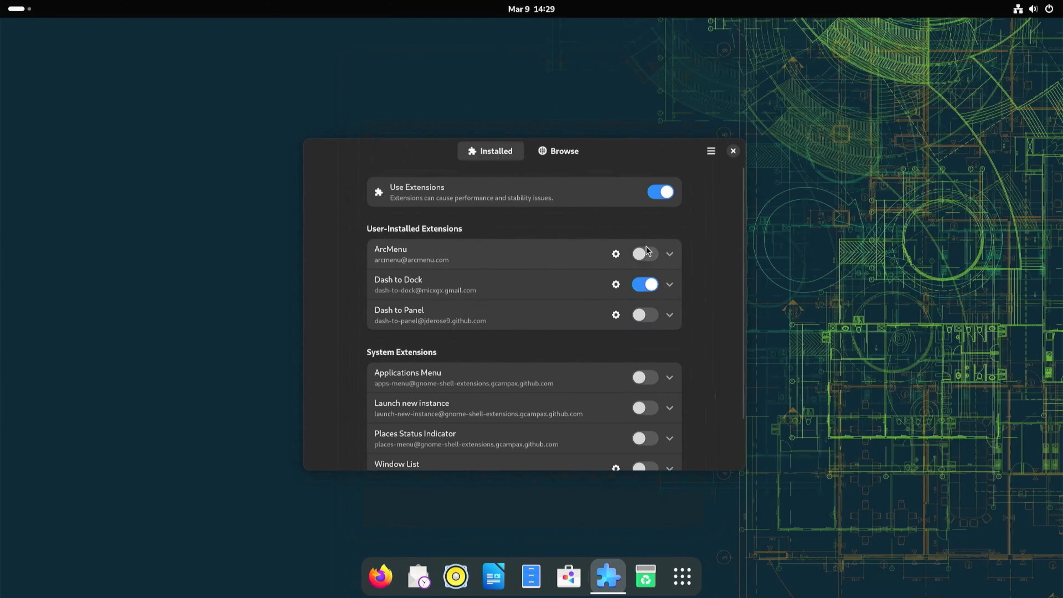
Disable the Dash to Dock extension and enable the Dash to Panel and ArcMenu extensions.
click(636, 285)
click(649, 316)
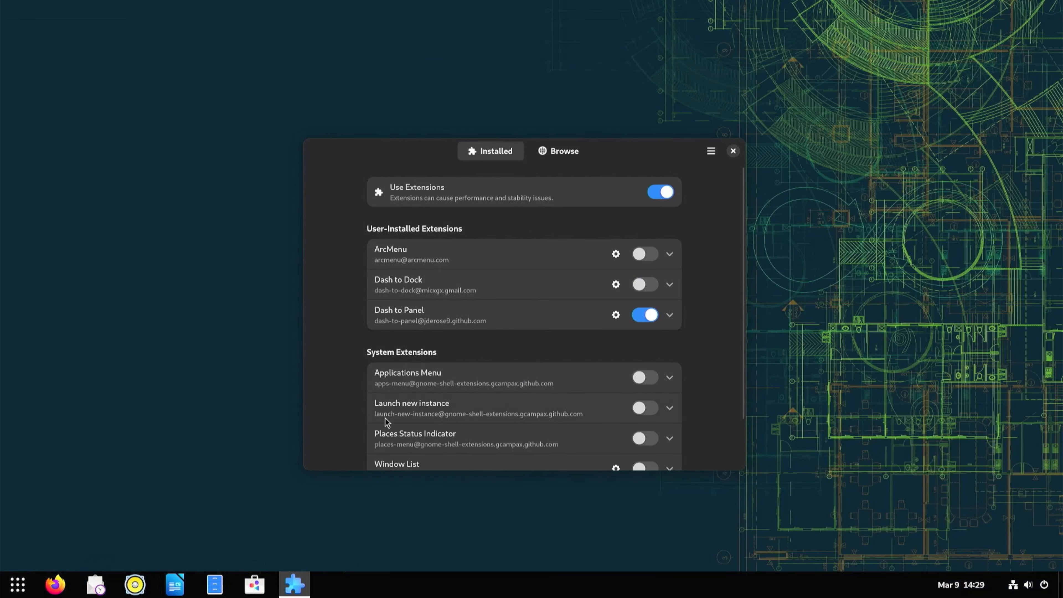
click(644, 254)
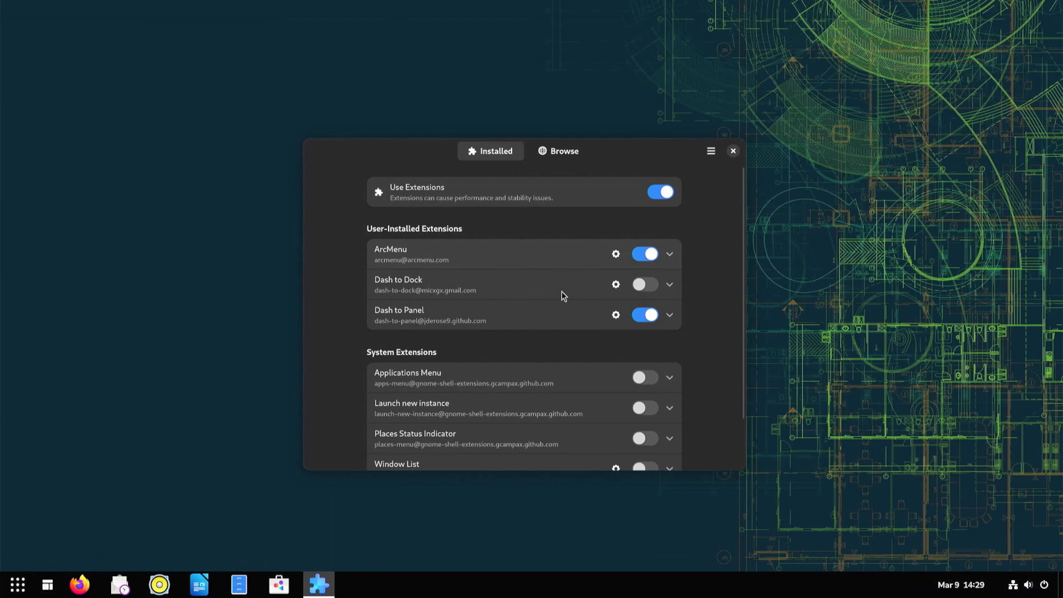
Preview the ArcMenu start menu and open the ArcMenu settings.
click(49, 584)
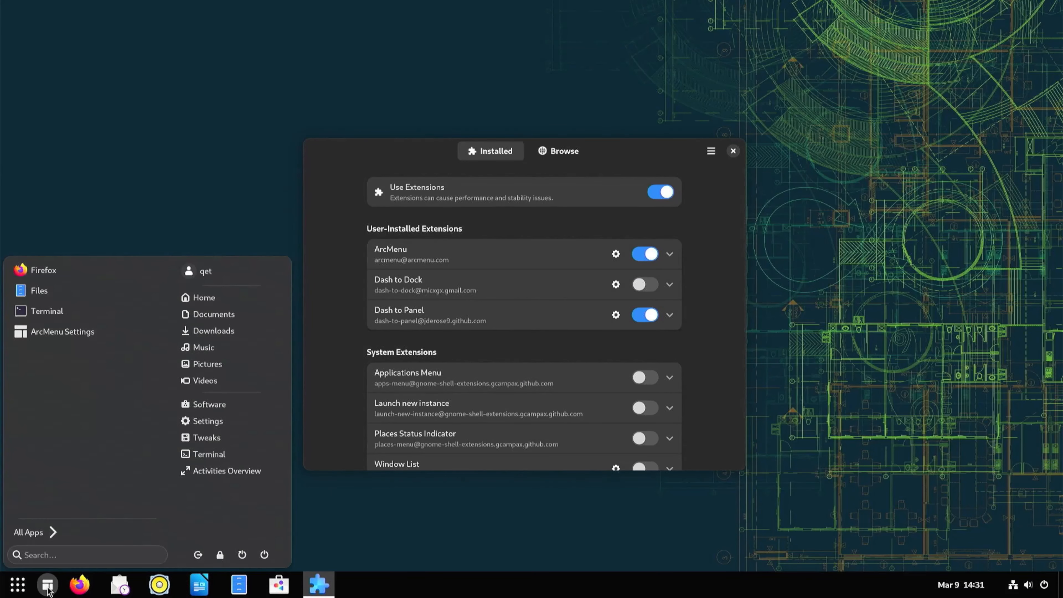
click(49, 587)
click(614, 261)
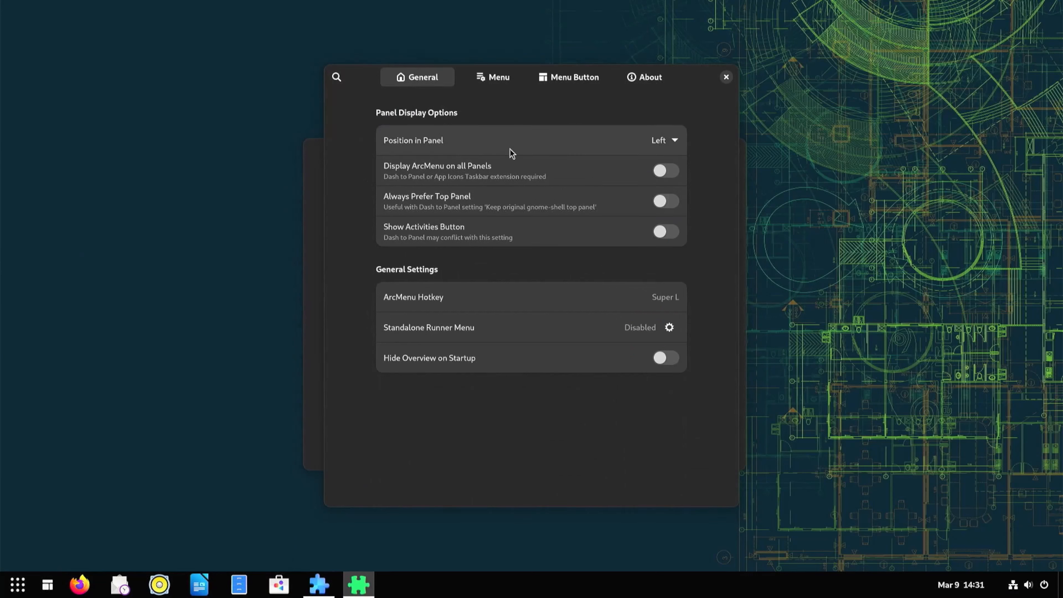
Change the ArcMenu menu layout to the traditional Mint layout.
click(674, 146)
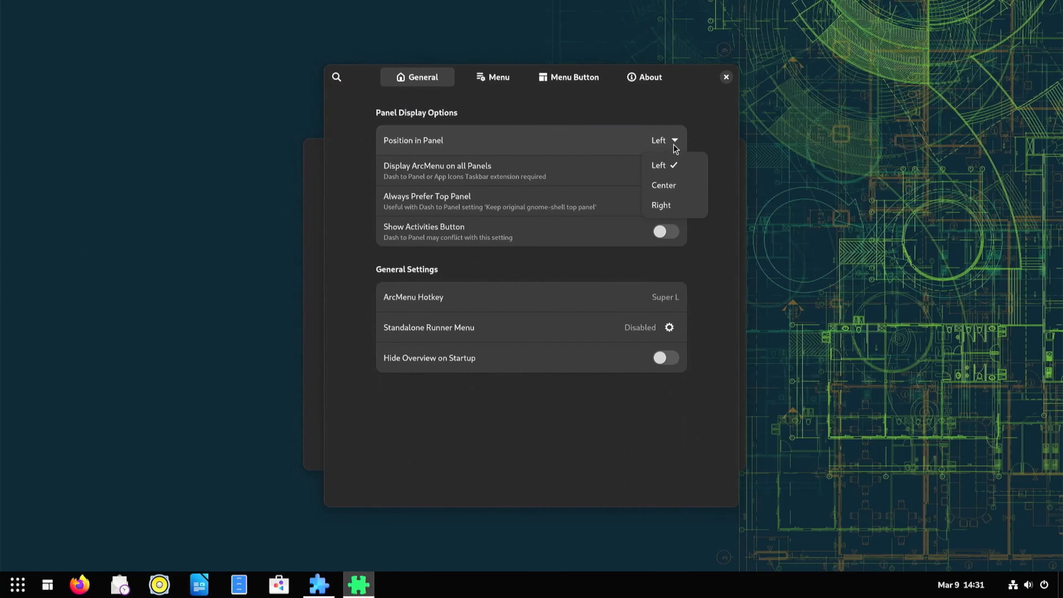
click(674, 146)
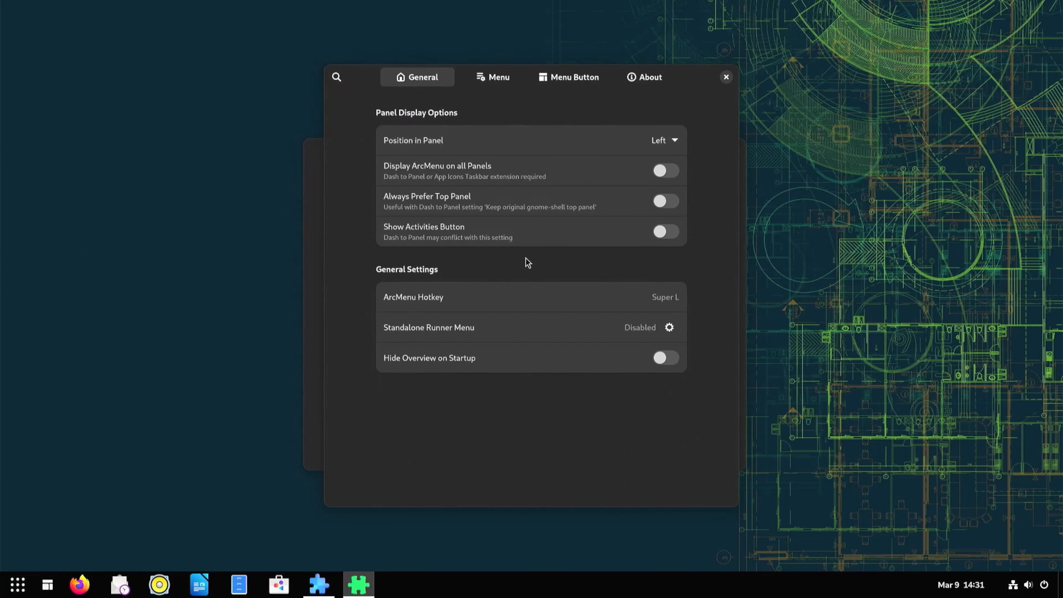
click(495, 77)
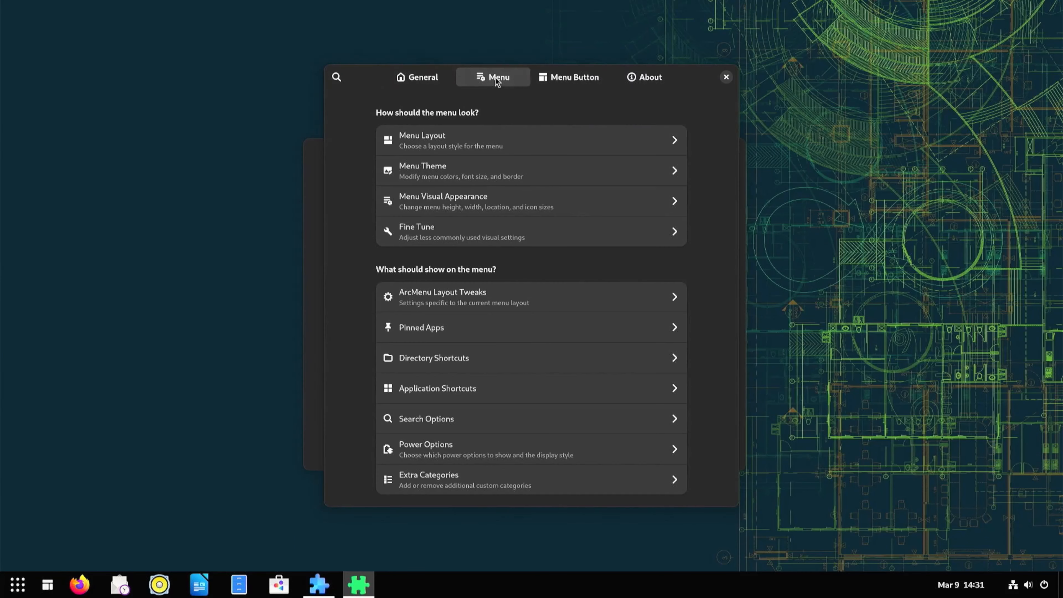
click(560, 141)
click(520, 275)
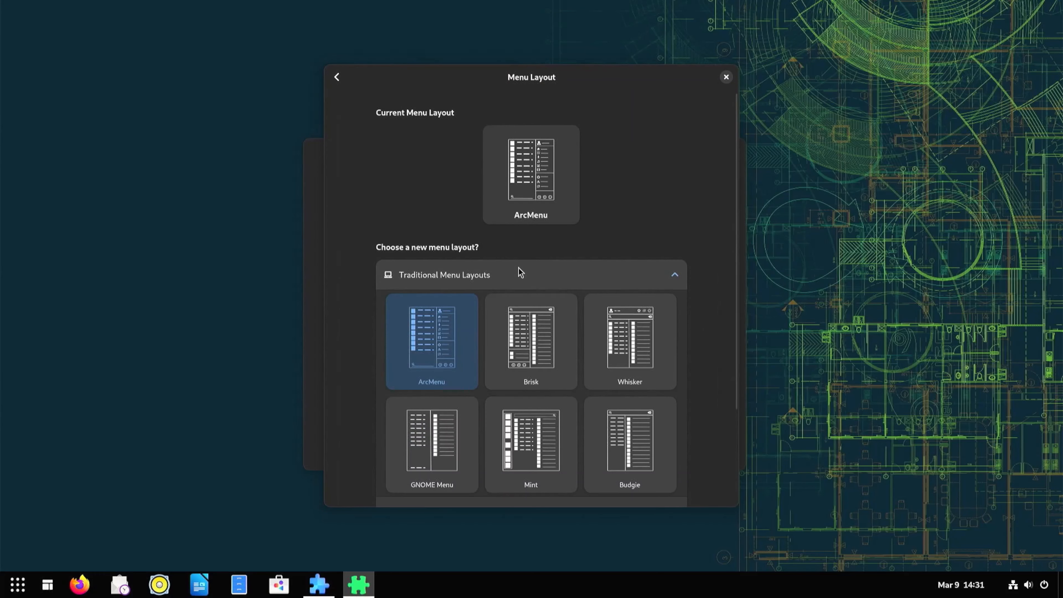
click(525, 446)
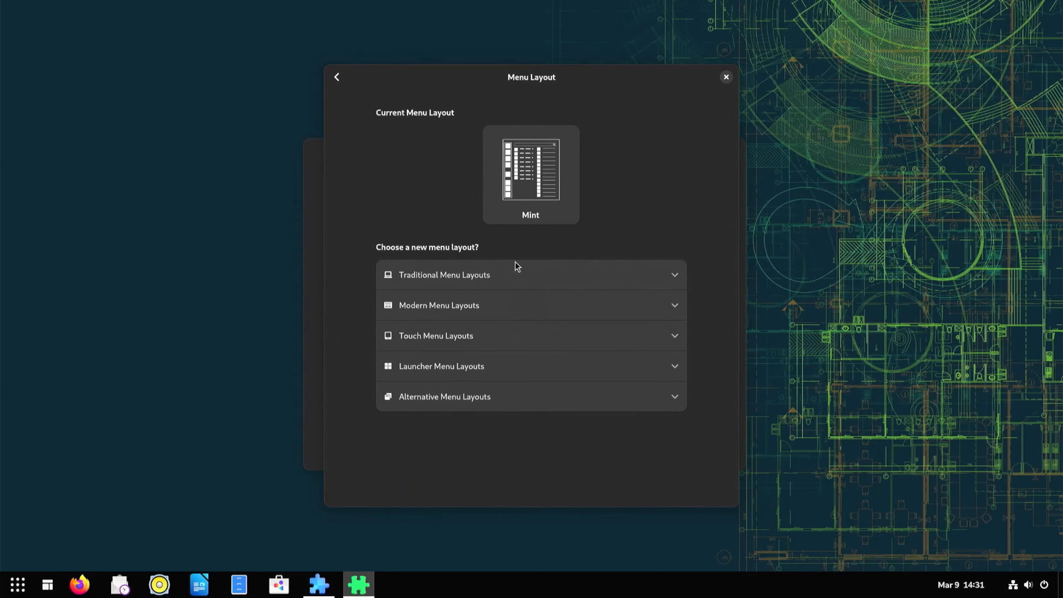
Preview the Mint menu and switch the layout to the Windows layout from the modern layouts.
click(47, 584)
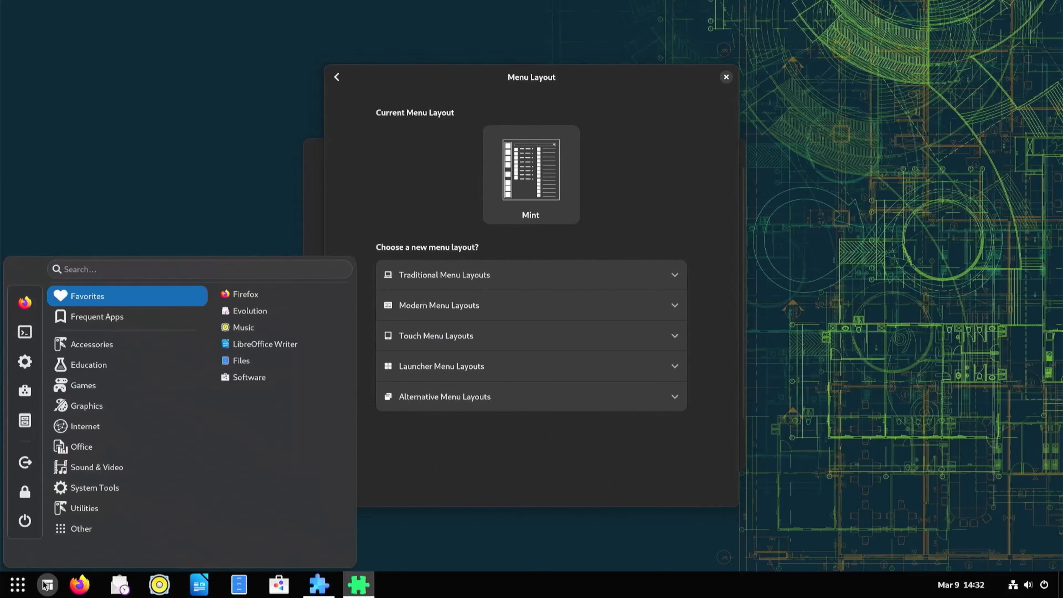
click(523, 239)
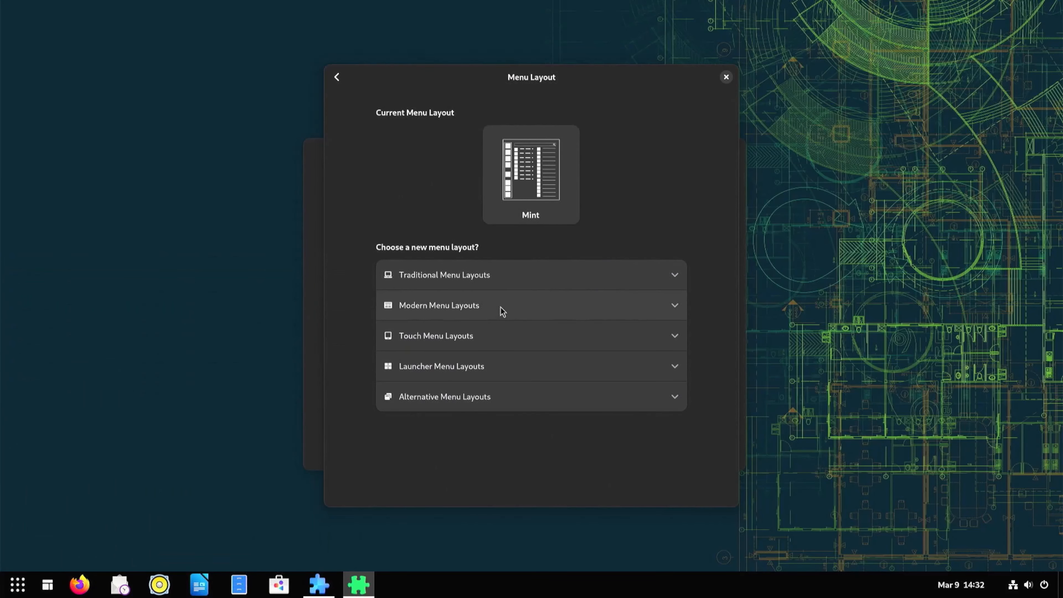
click(523, 275)
scroll(510, 368, down, 3)
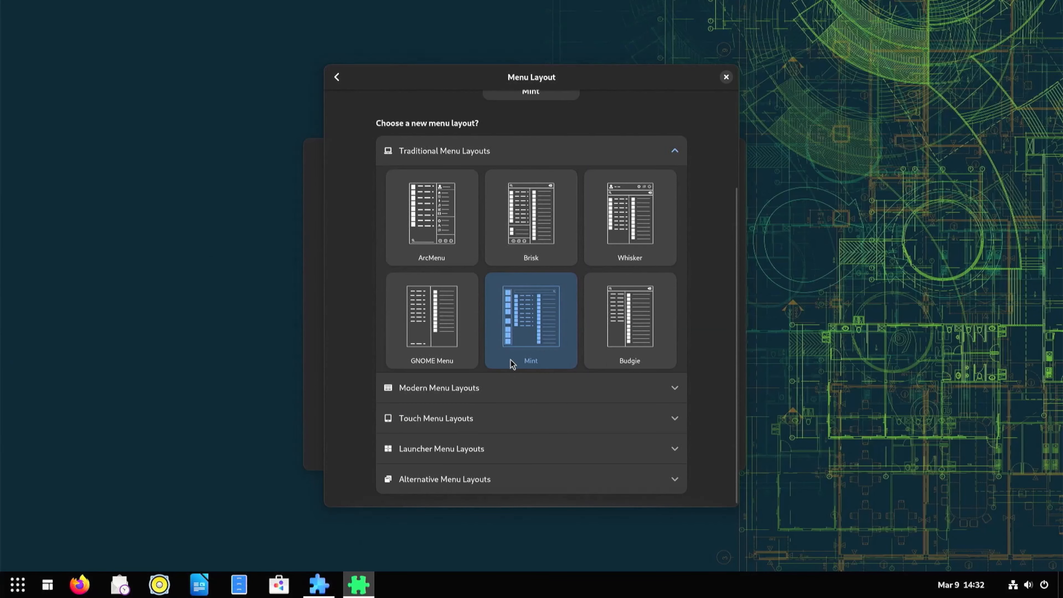
click(508, 386)
click(618, 377)
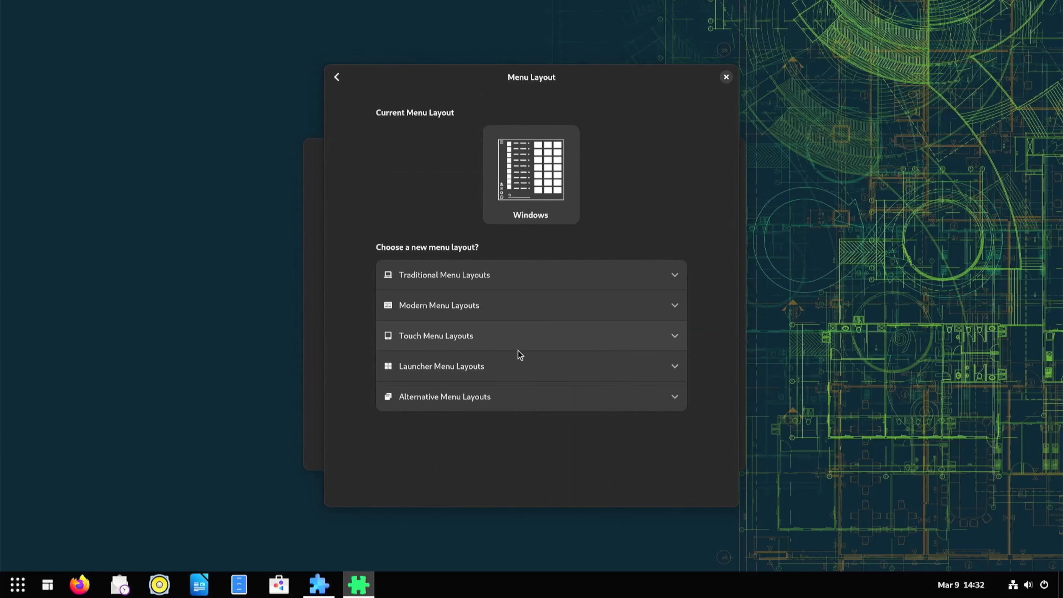
Preview the Windows-style menu and browse the modern layouts before returning to the menu settings.
click(49, 590)
scroll(107, 380, down, 5)
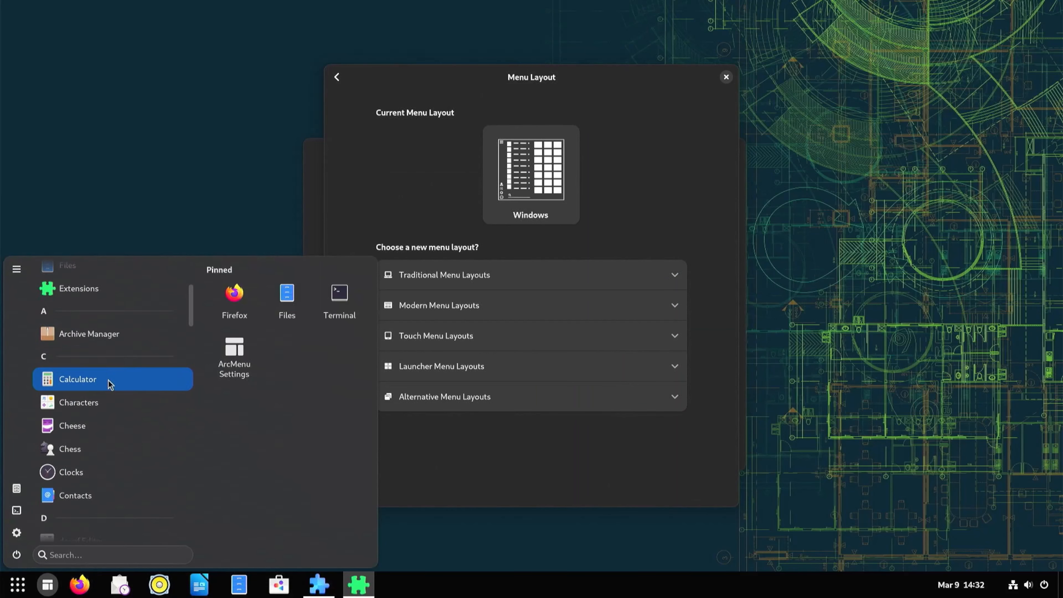
click(416, 268)
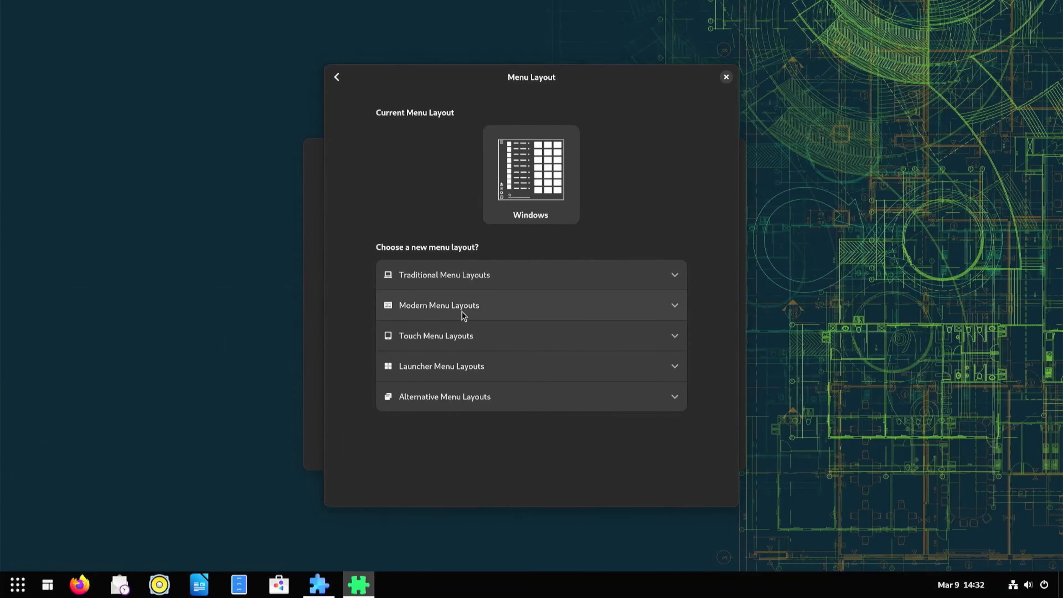
click(463, 310)
scroll(462, 357, down, 5)
click(336, 76)
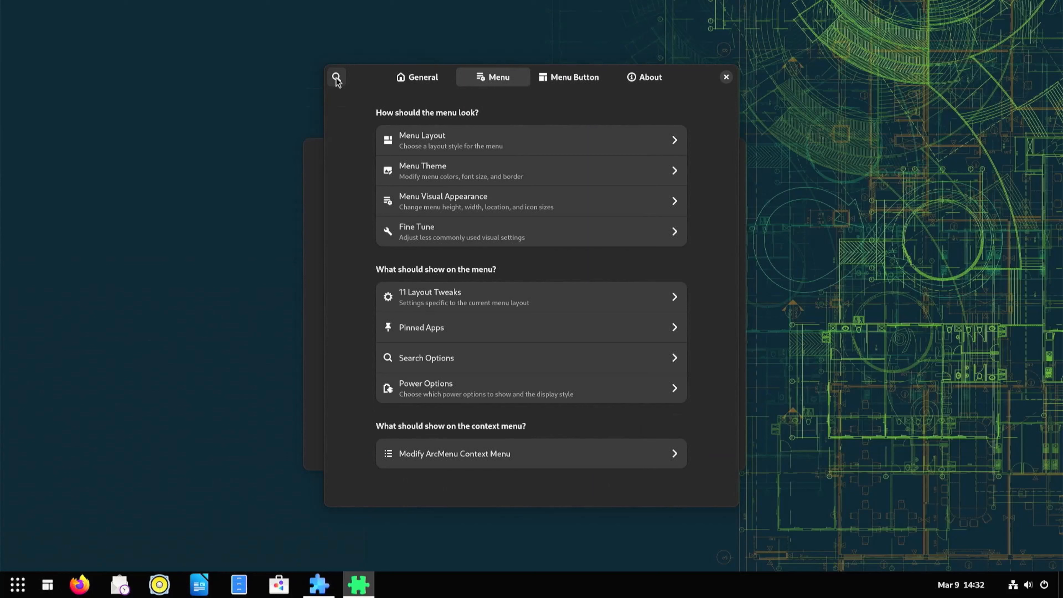
Override the menu location to Top Centered in the menu visual appearance and preview the menu.
click(464, 200)
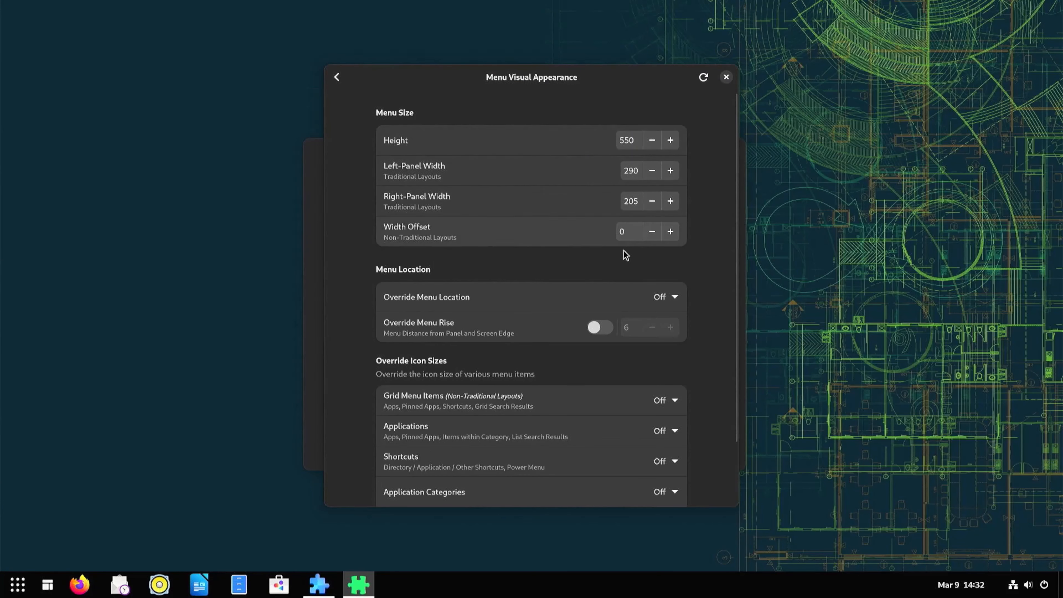
click(674, 298)
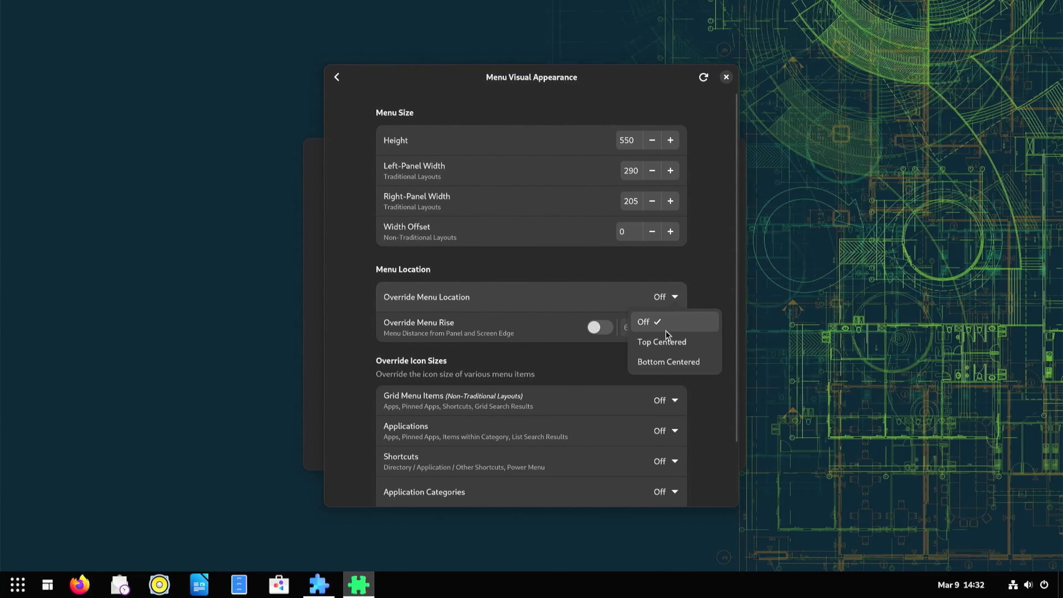
click(666, 342)
click(44, 590)
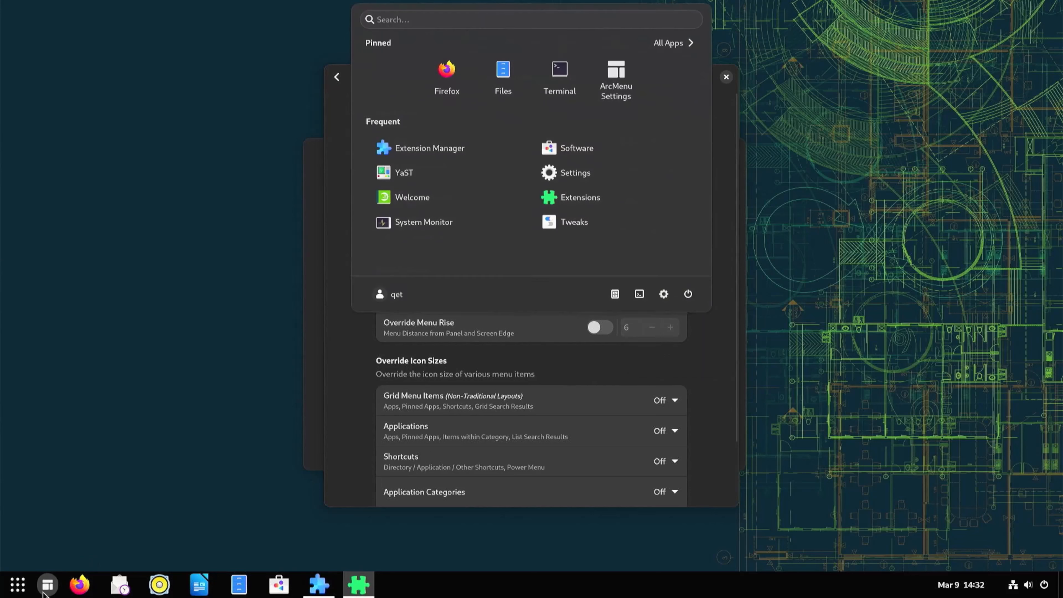
click(44, 590)
Change the override menu location to Bottom Centered and preview the menu.
click(666, 301)
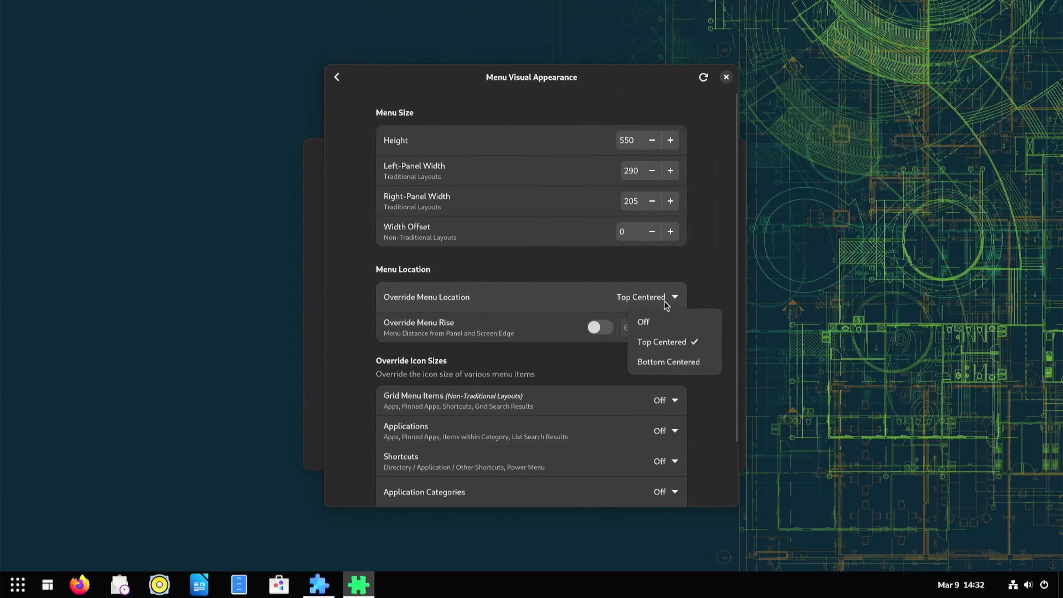
click(659, 363)
click(46, 590)
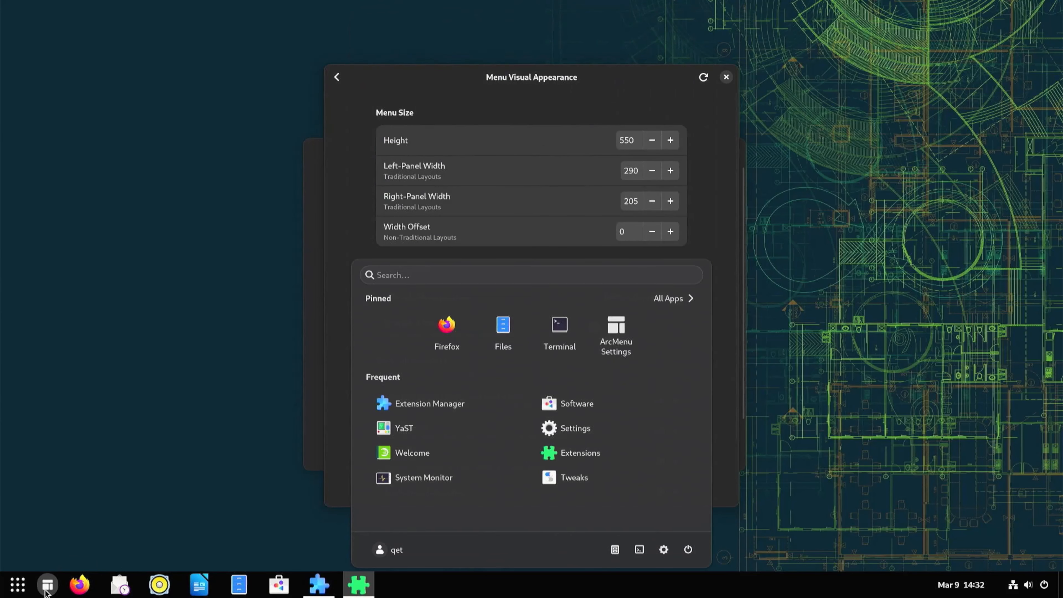
click(46, 591)
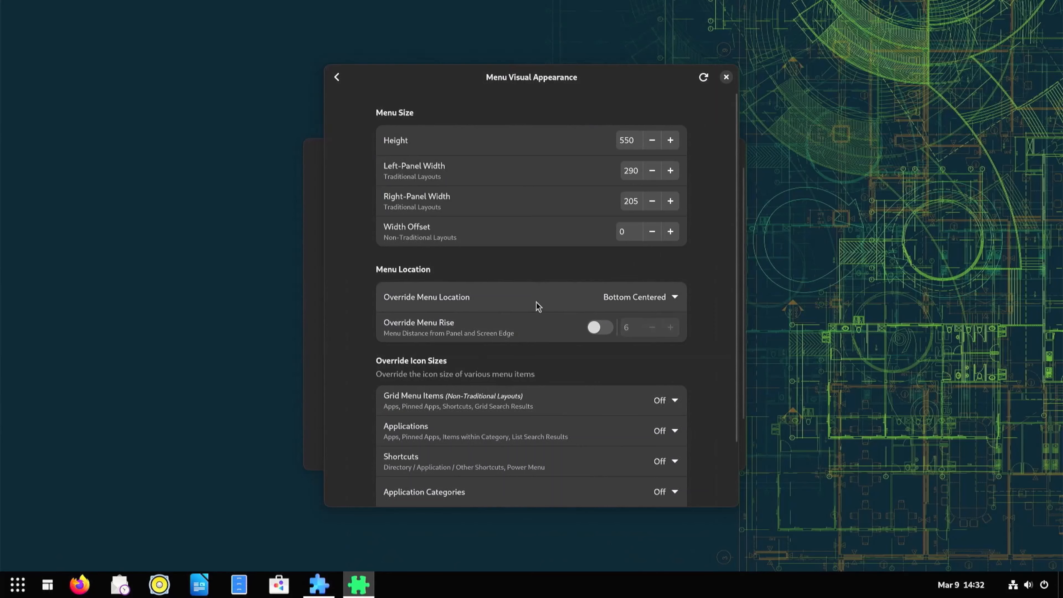
Review the icon size override options for applications and grid menu items.
scroll(538, 306, down, 3)
click(605, 365)
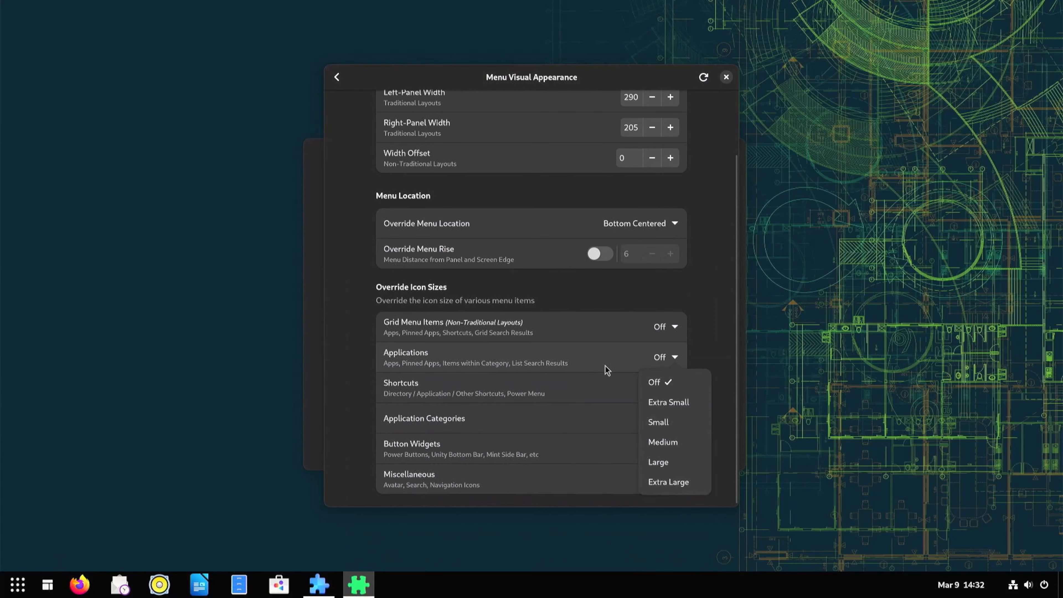
click(609, 335)
click(610, 334)
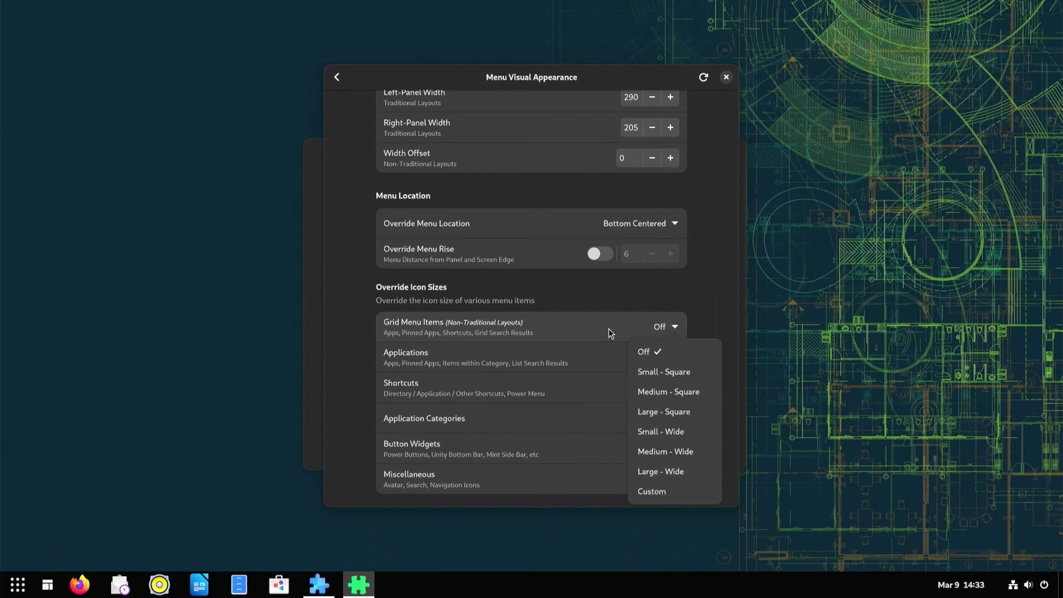
click(610, 334)
scroll(600, 316, up, 3)
click(338, 77)
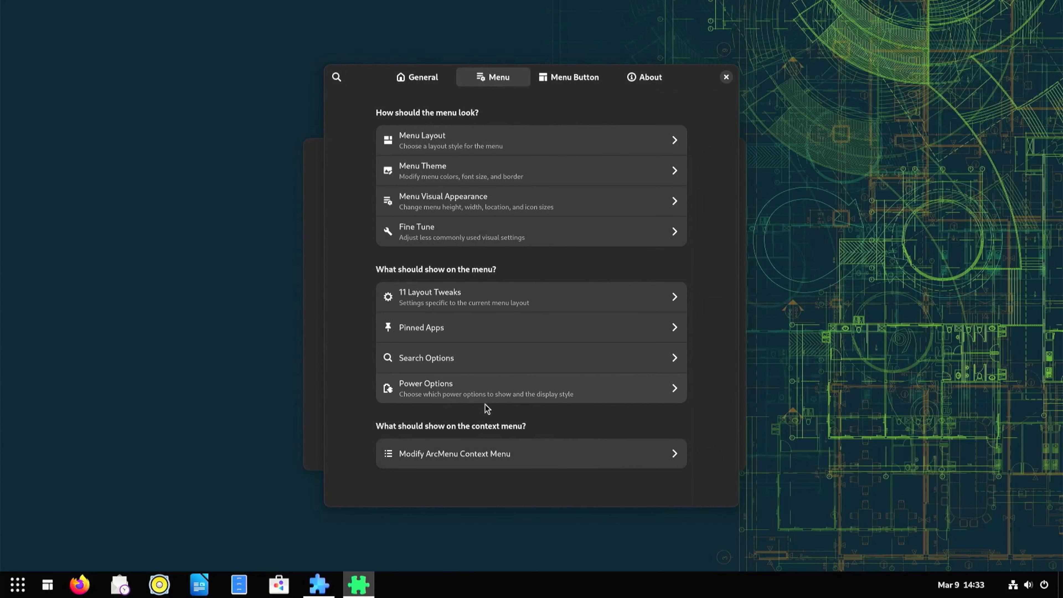
Open the menu button settings and review the display style options.
click(575, 79)
click(659, 140)
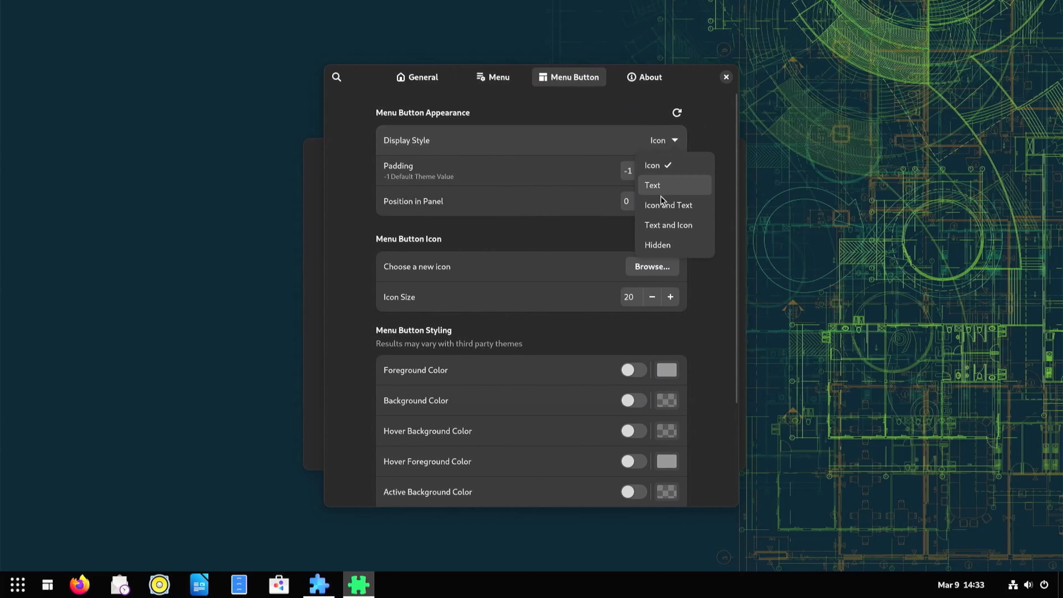
click(560, 275)
Choose a new menu button icon, picking the OpenSUSE logo from the distro icons.
click(656, 266)
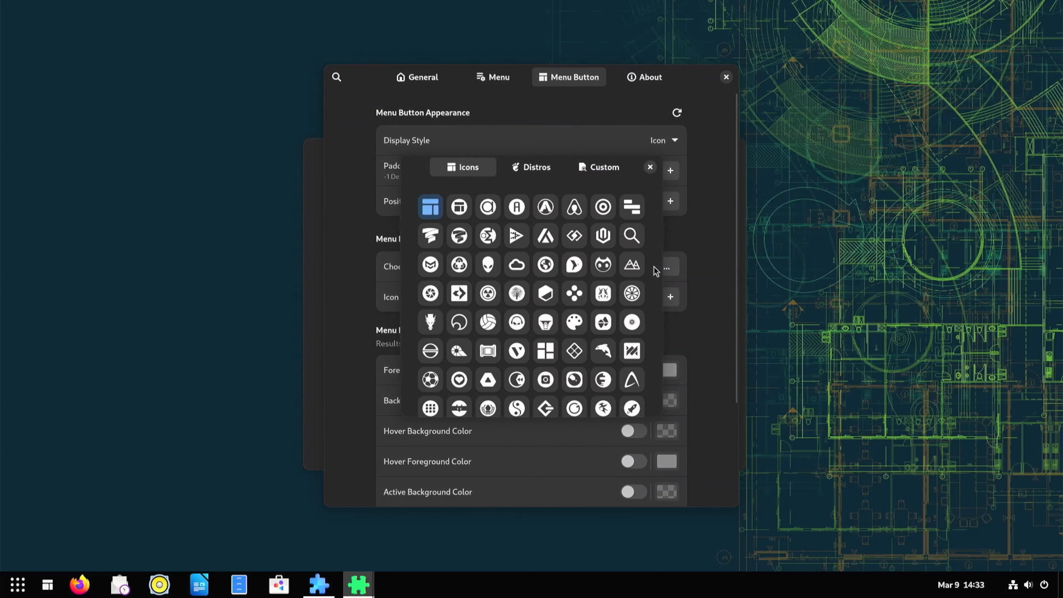
click(533, 169)
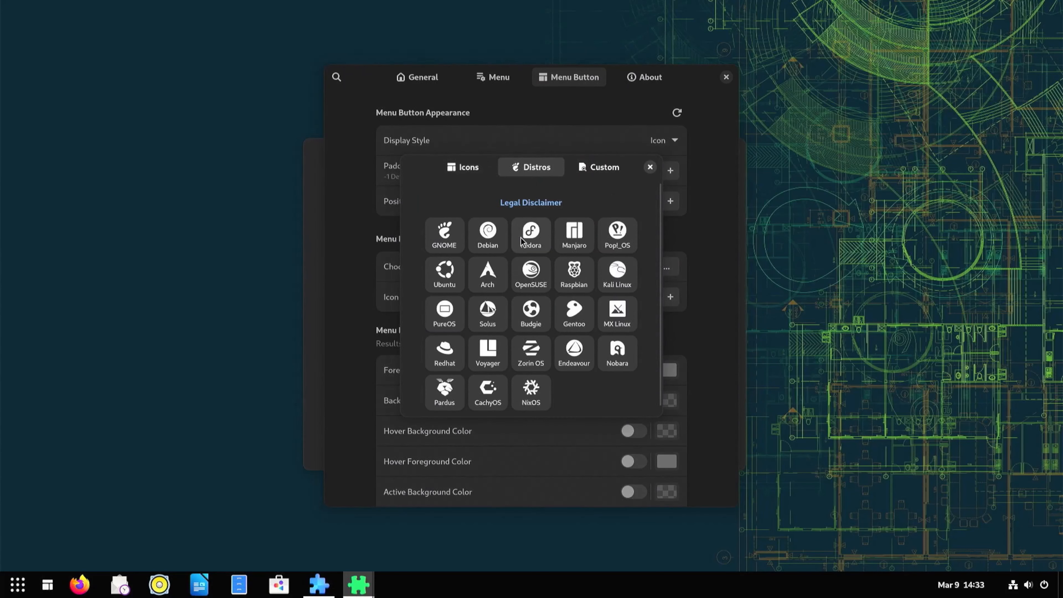
click(538, 275)
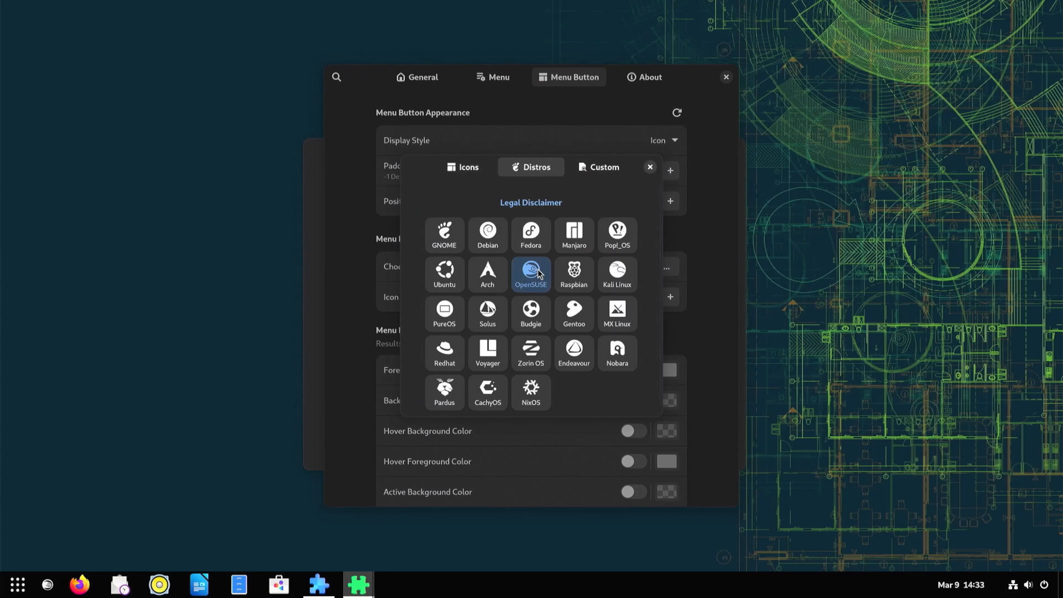
click(599, 172)
click(466, 175)
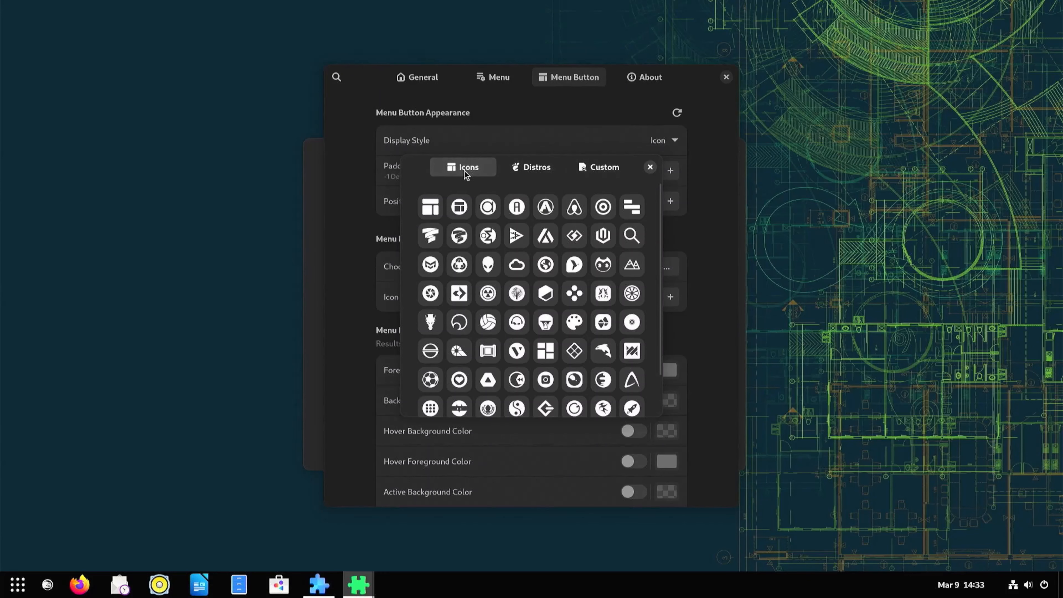
click(650, 167)
Set the menu button icon size to 38.
click(669, 296)
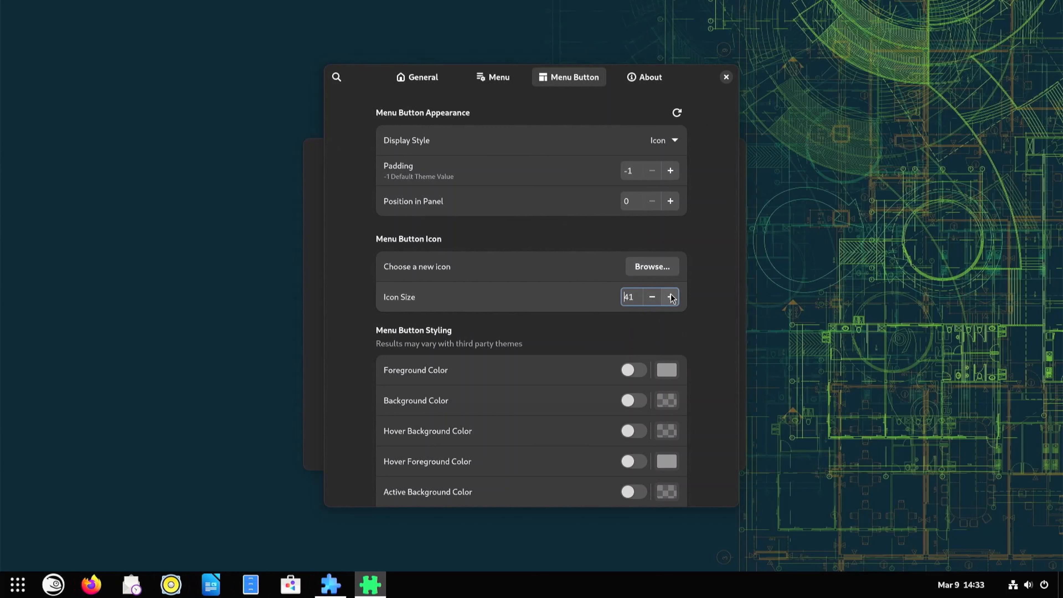
click(670, 296)
click(652, 296)
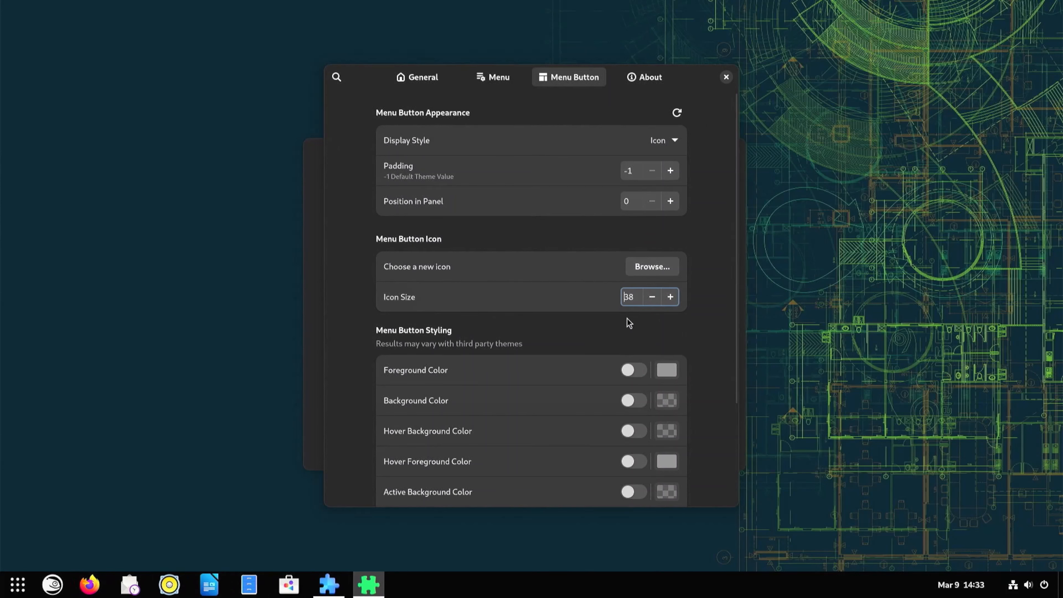
Review the ArcMenu About page and close the ArcMenu settings window.
click(638, 82)
scroll(620, 227, down, 2)
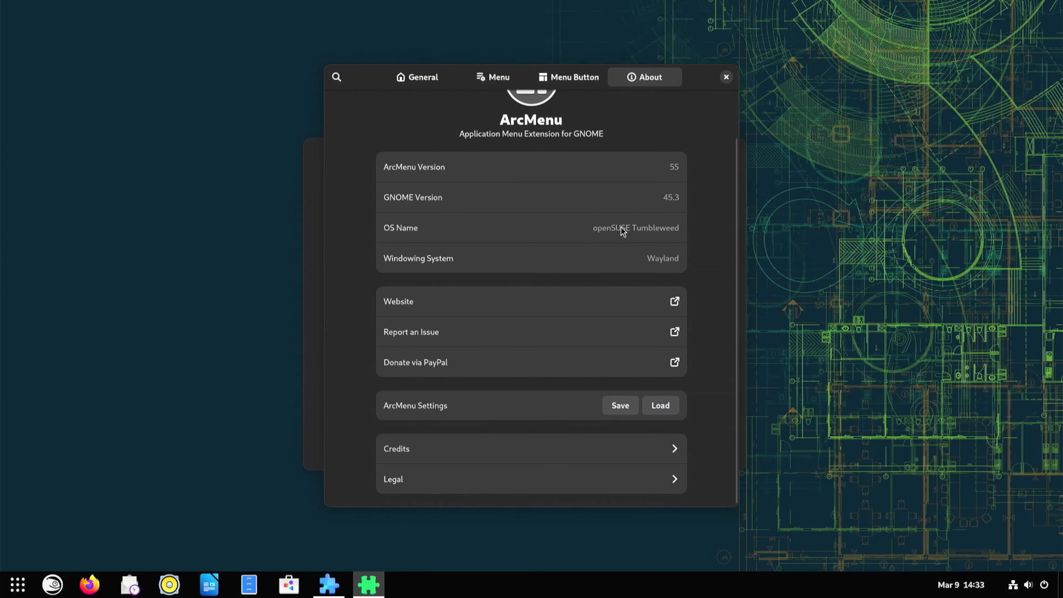
click(725, 77)
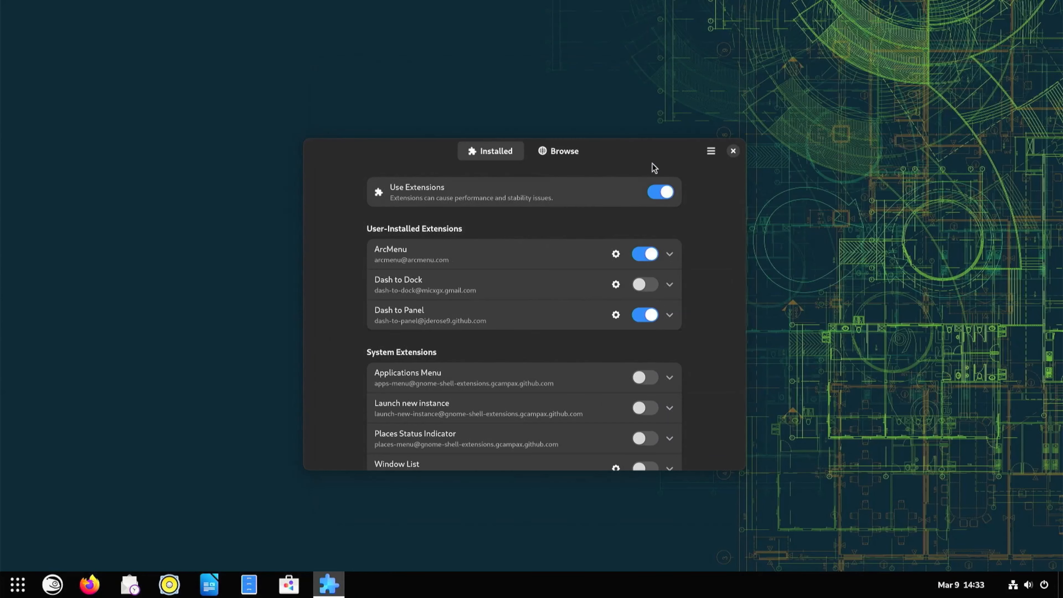
Open the Dash to Panel settings and toggle Panel Intellihide on and back off.
click(616, 315)
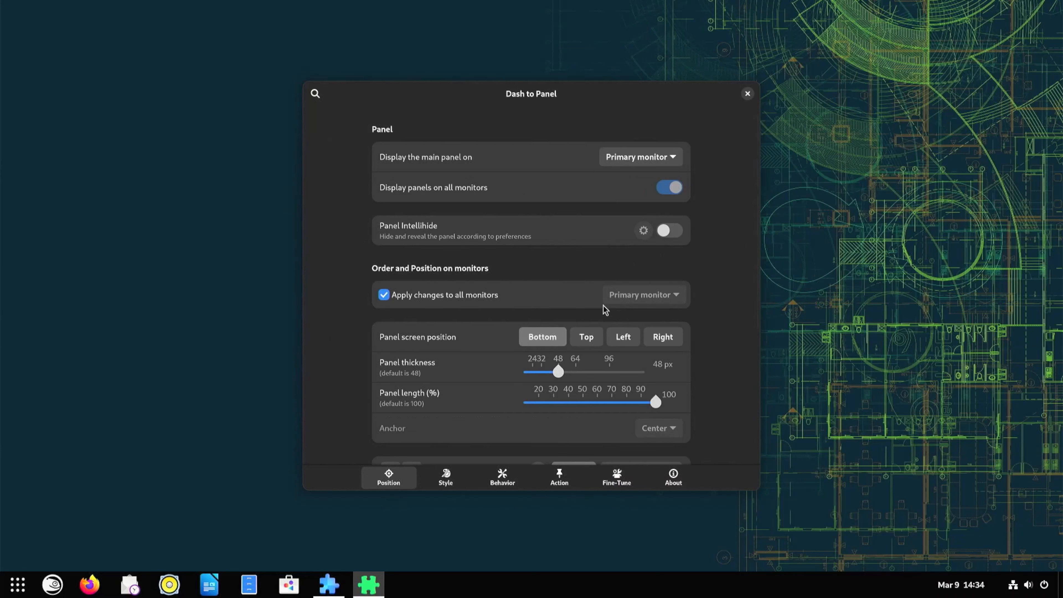
scroll(560, 200, down, 2)
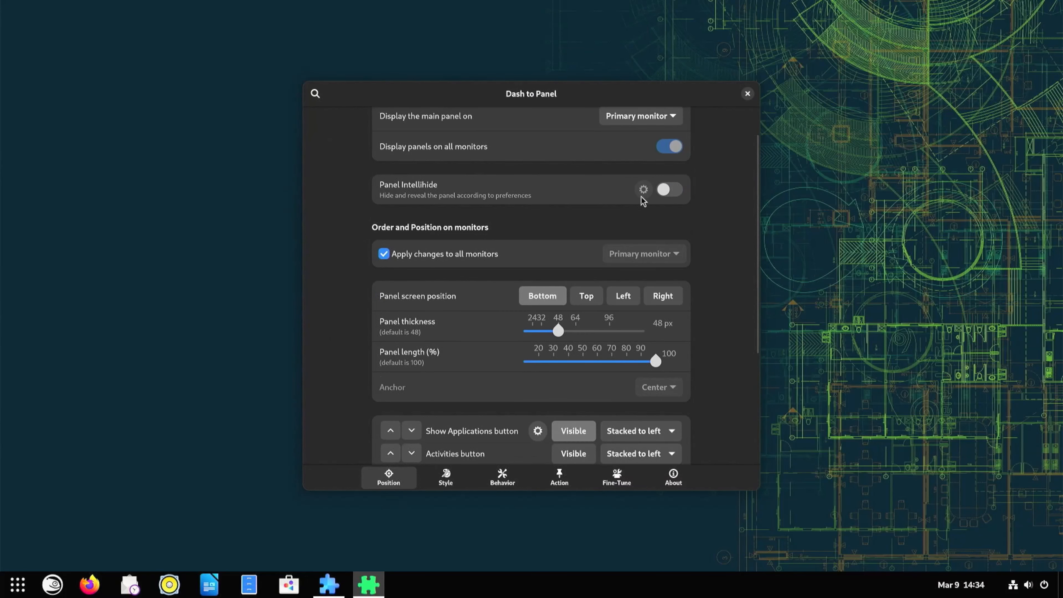
click(669, 189)
click(669, 189)
scroll(578, 238, down, 4)
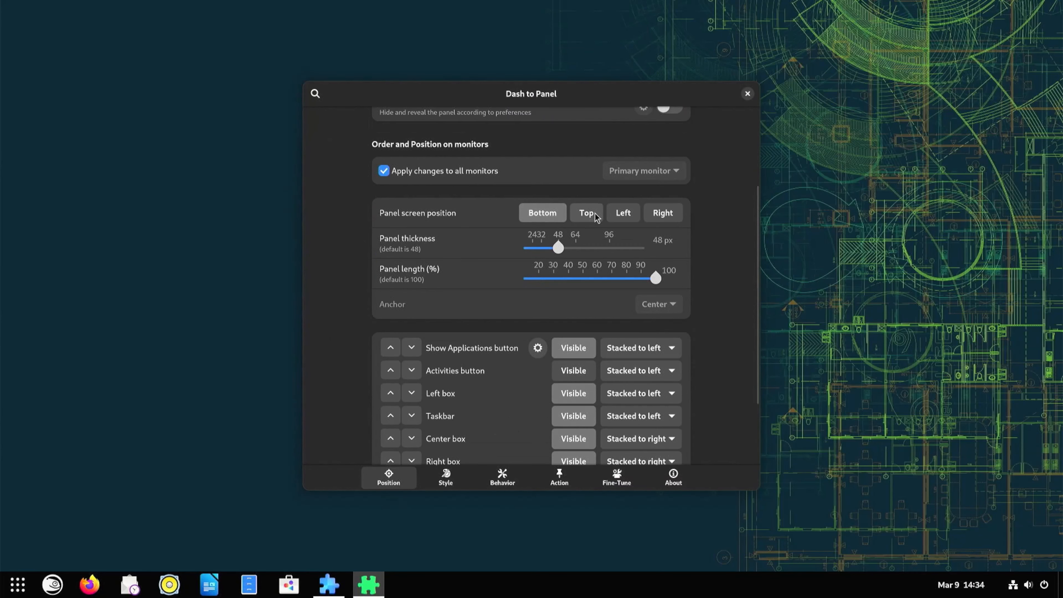
Try the Top, Left and Right panel screen positions before setting it back to Bottom.
click(586, 213)
click(623, 213)
click(663, 213)
click(545, 212)
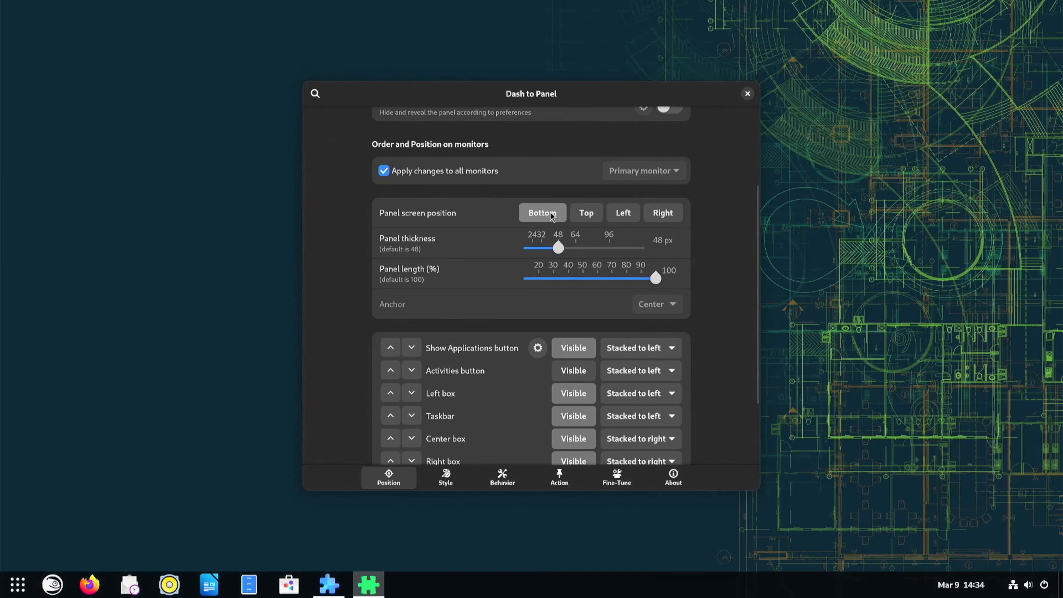
mouse_move(557, 248)
mouse_down()
mouse_move(582, 248)
mouse_move(529, 253)
mouse_move(558, 252)
mouse_up()
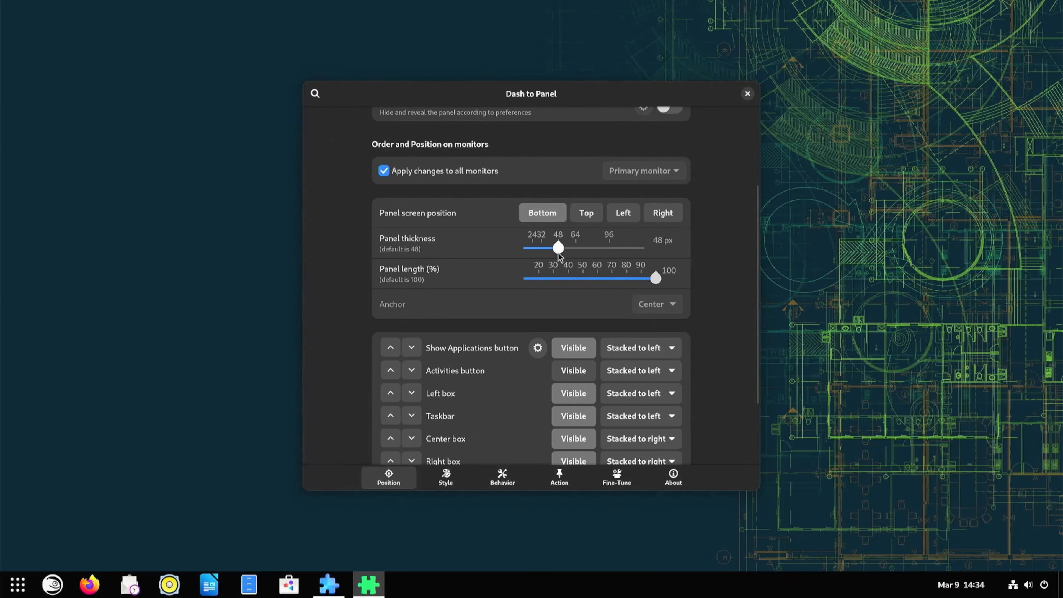
mouse_move(656, 278)
mouse_down()
mouse_move(584, 279)
mouse_move(656, 278)
mouse_up()
Hide the Show Applications button in the panel element list.
scroll(570, 310, down, 3)
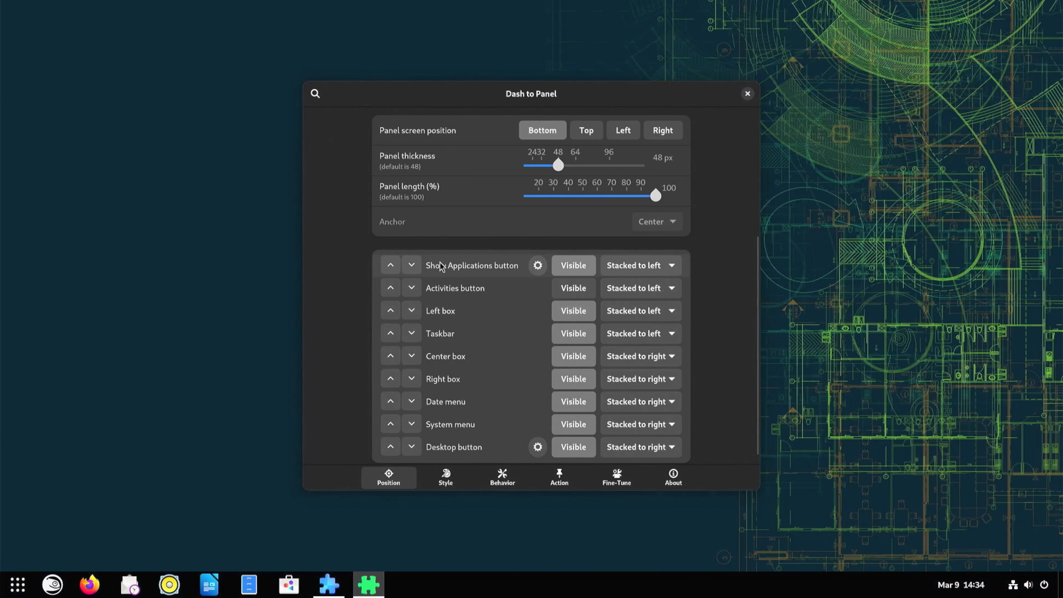
click(572, 266)
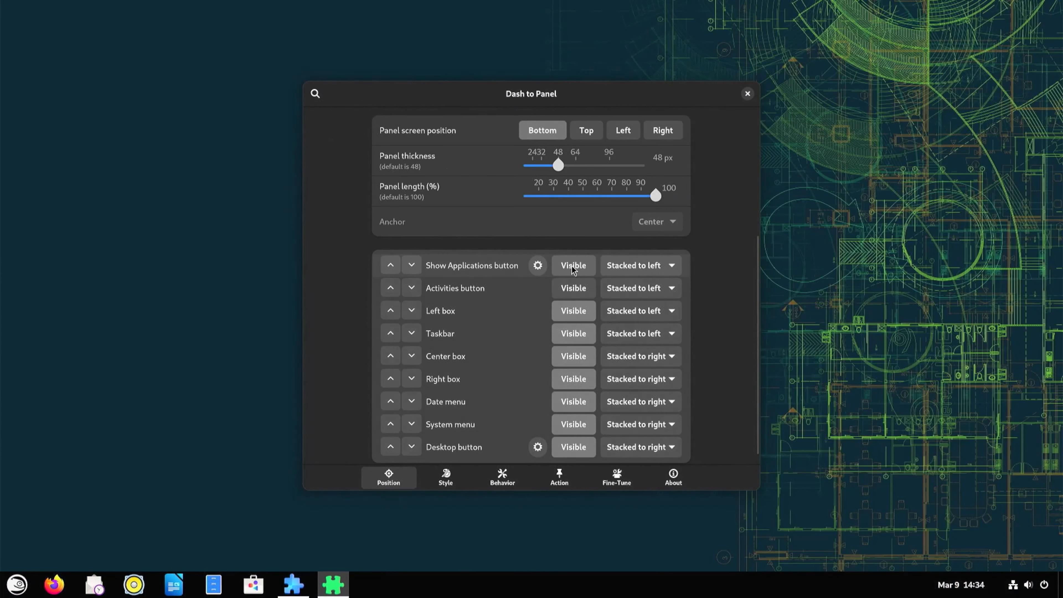
click(573, 288)
click(574, 289)
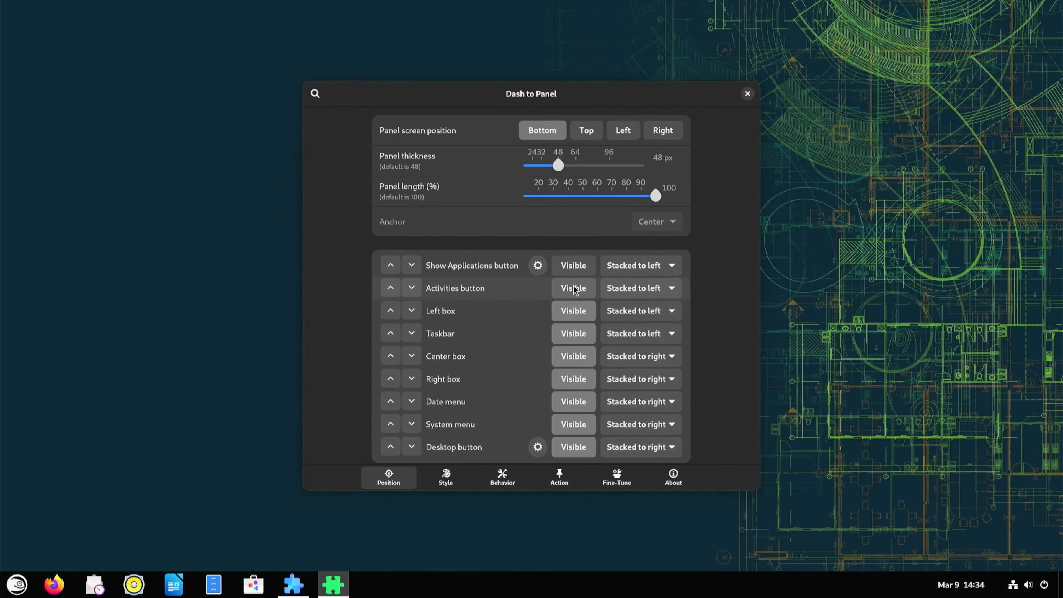
click(573, 288)
click(573, 288)
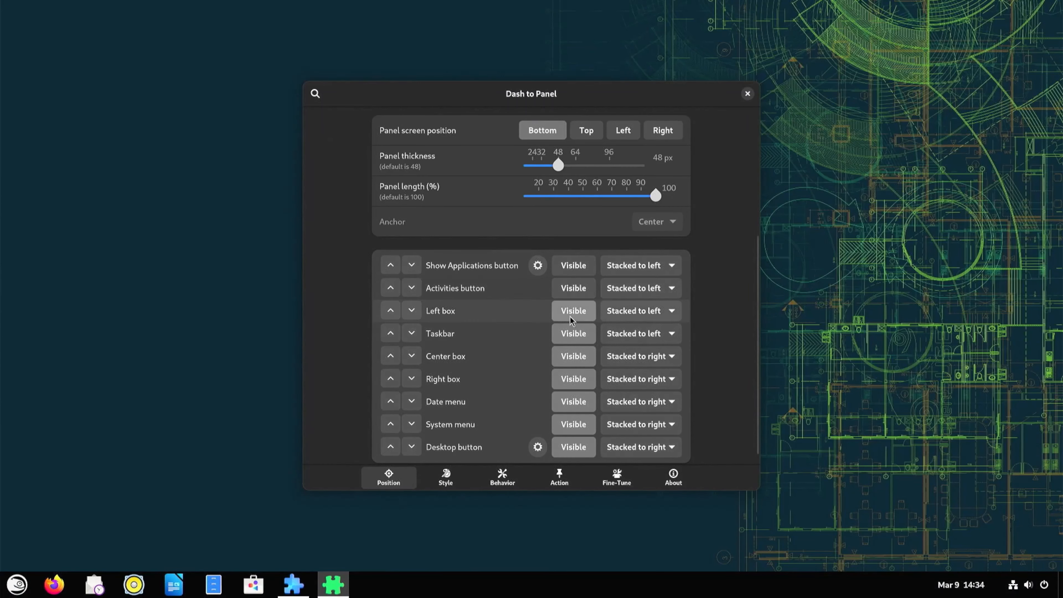
Set the Left box and Taskbar element positions to Monitor Center.
click(620, 312)
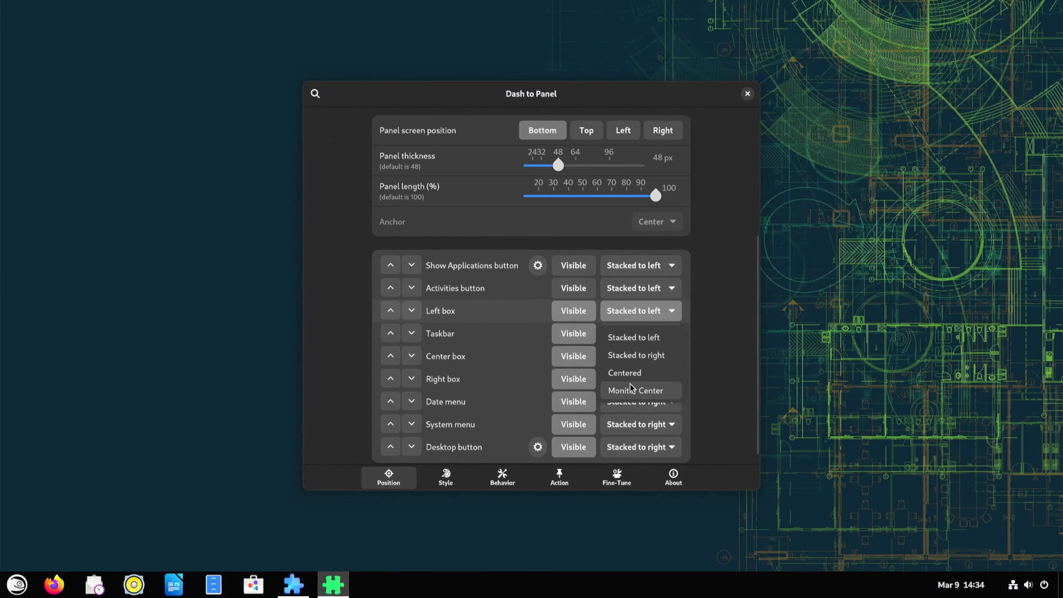
click(633, 394)
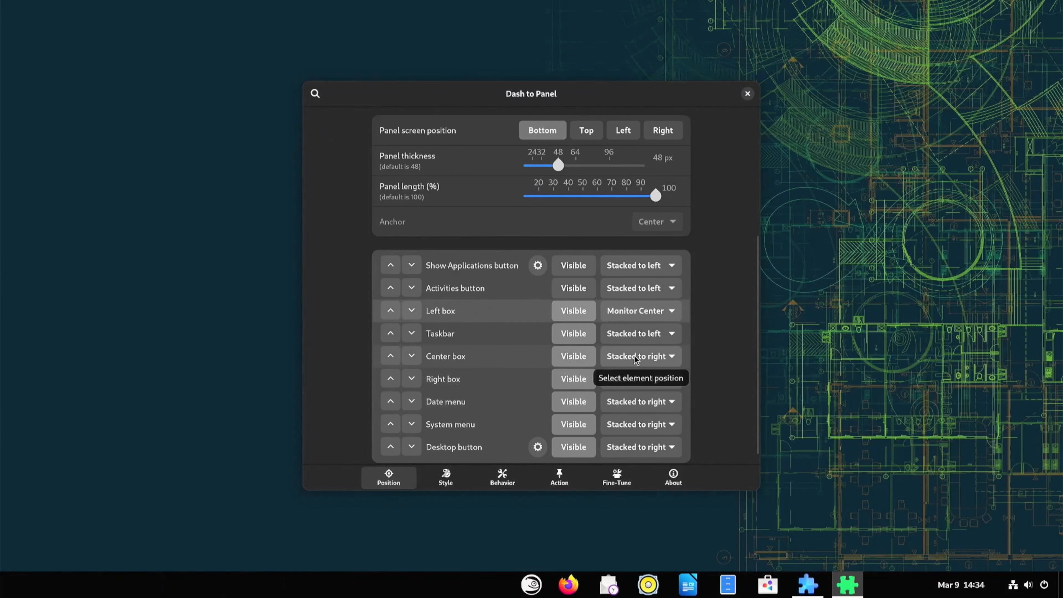
click(644, 337)
click(626, 415)
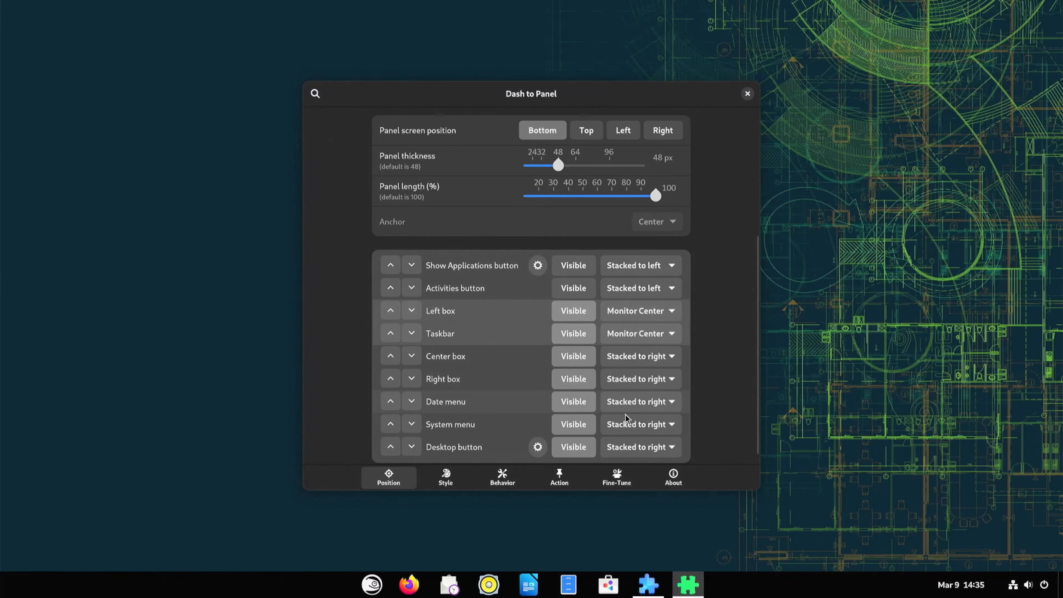
Preview the menu from the panel button and close the Dash to Panel settings.
click(377, 591)
click(377, 591)
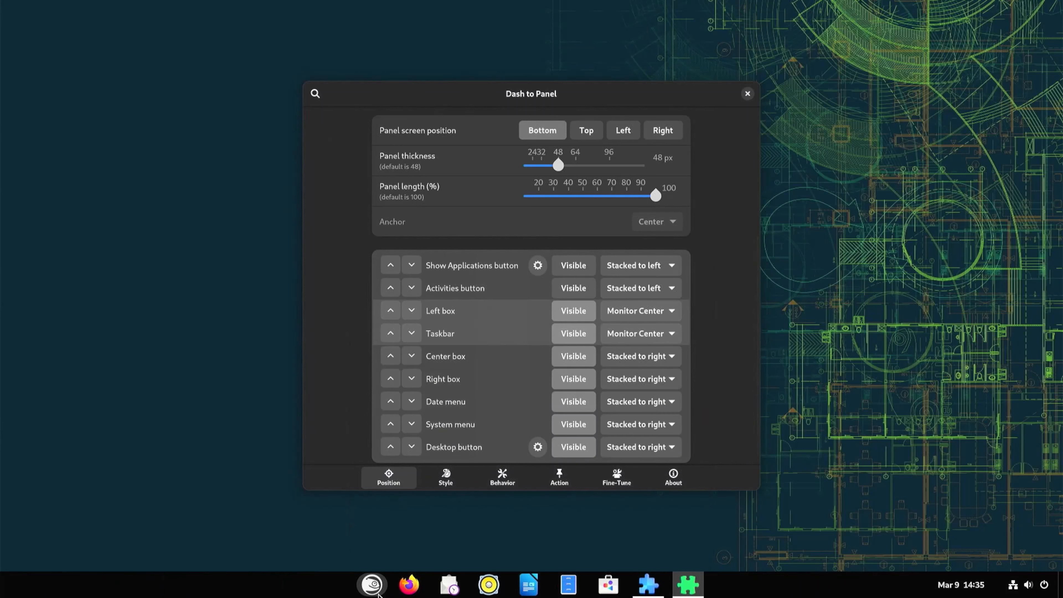
scroll(522, 325, down, 1)
scroll(510, 376, up, 5)
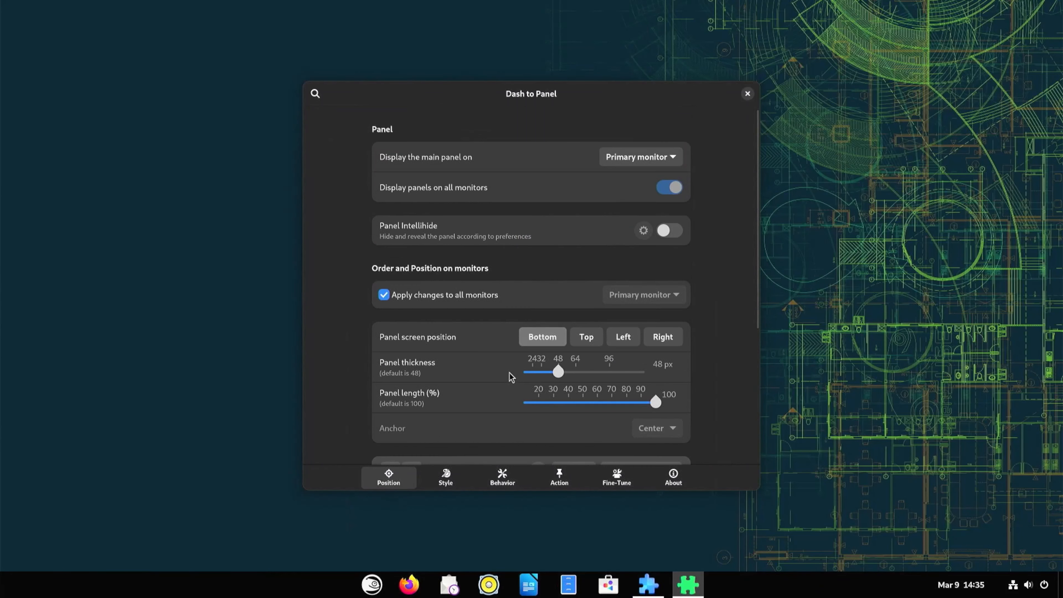
click(746, 94)
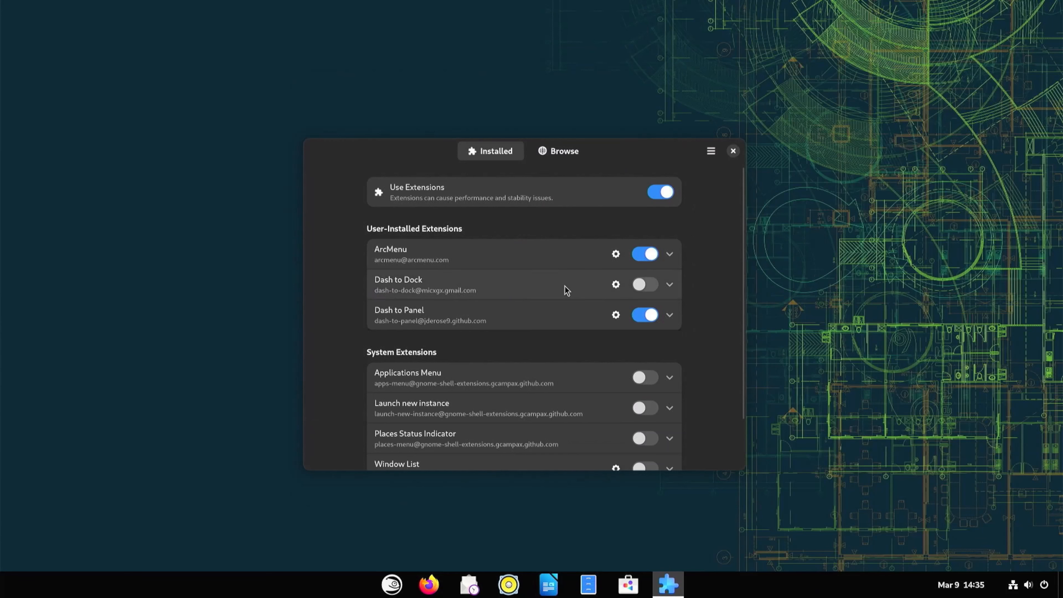
Turn off the ArcMenu and Dash to Panel extensions and close Extension Manager.
click(640, 255)
click(640, 315)
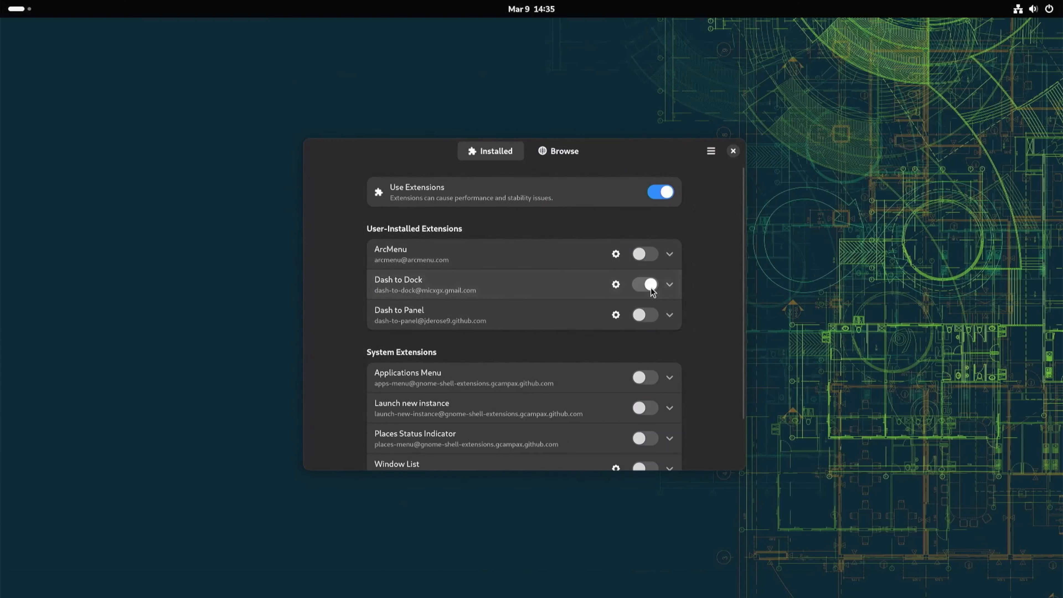
click(649, 285)
click(649, 285)
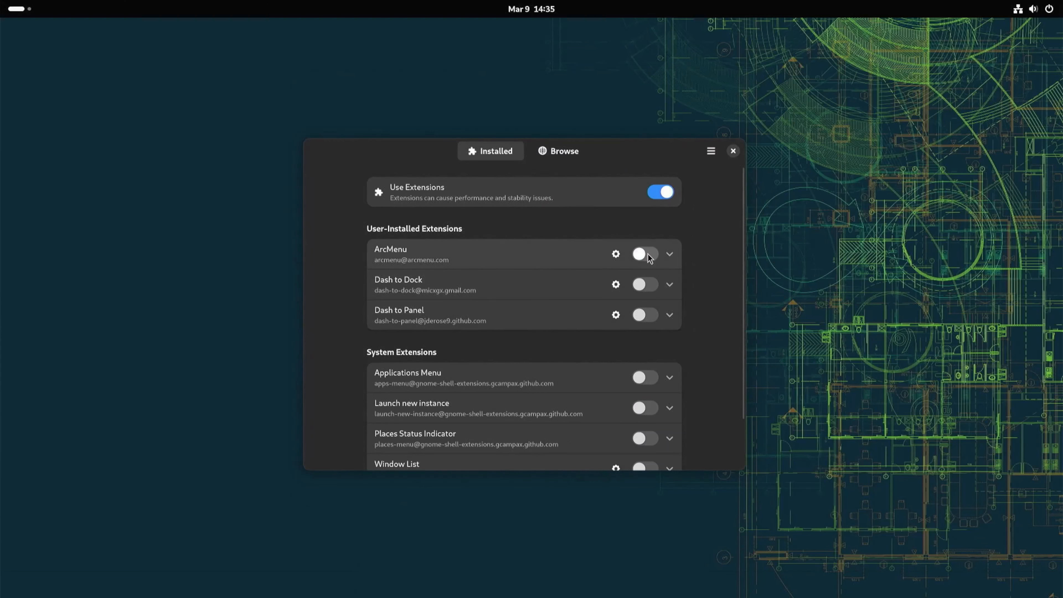
click(644, 254)
click(650, 315)
click(641, 315)
click(639, 254)
key(super)
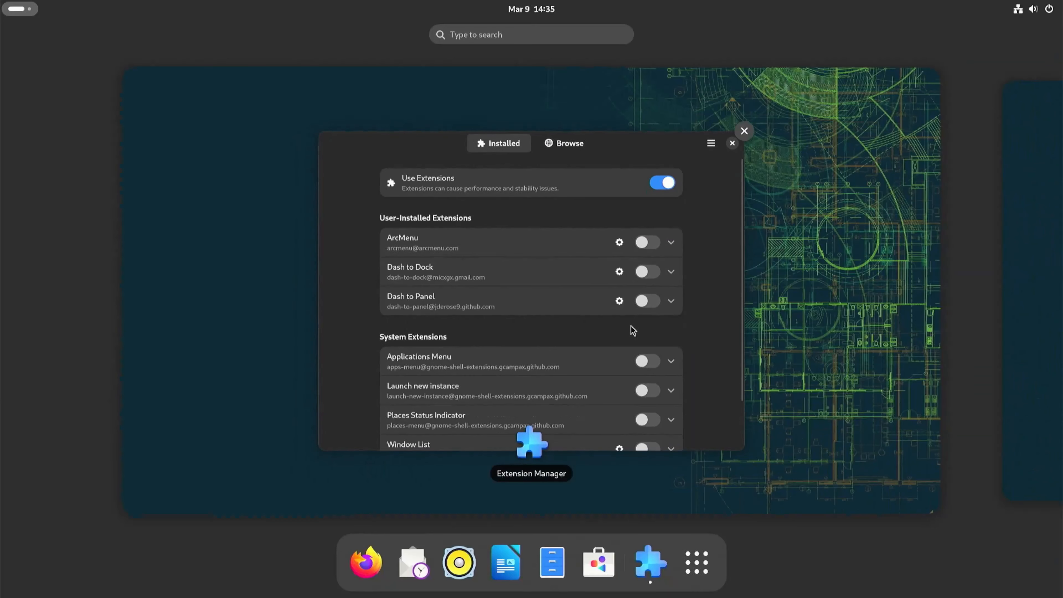
click(612, 335)
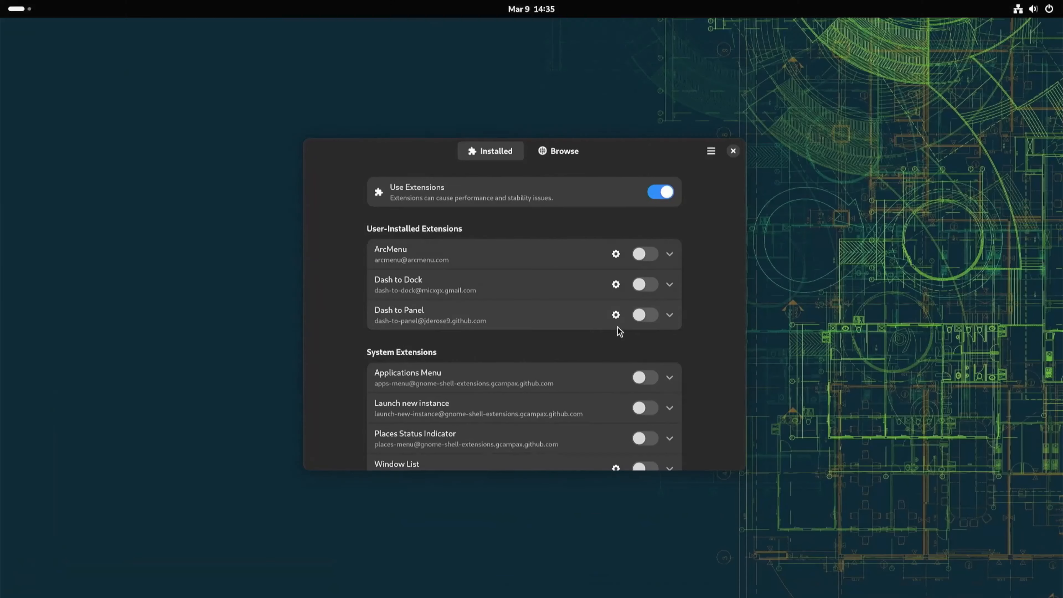
click(733, 150)
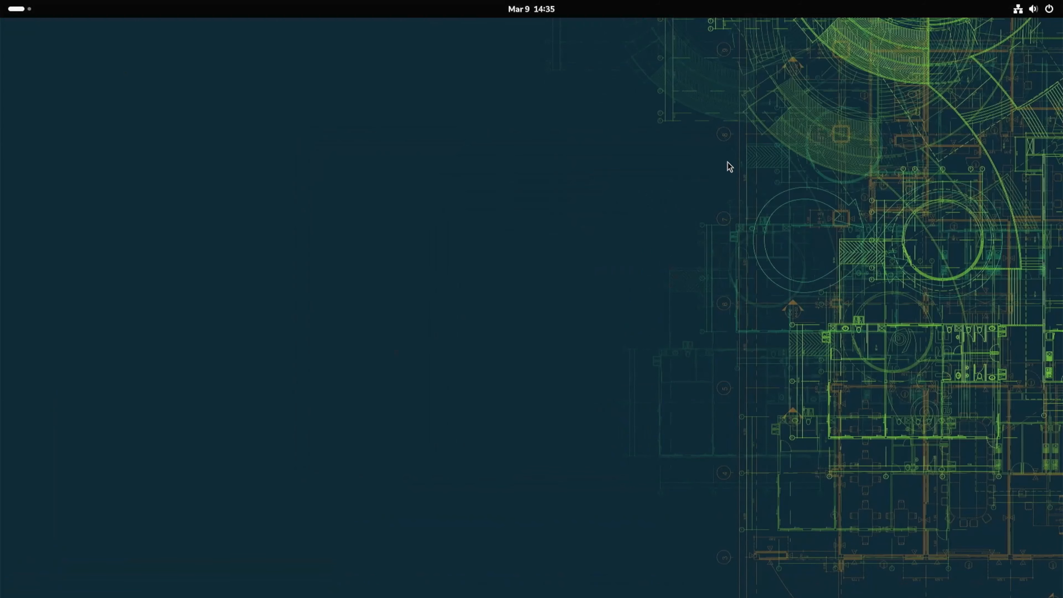
Reopen Extension Manager from the app grid and re-enable the ArcMenu and Dash to Panel extensions.
key(super)
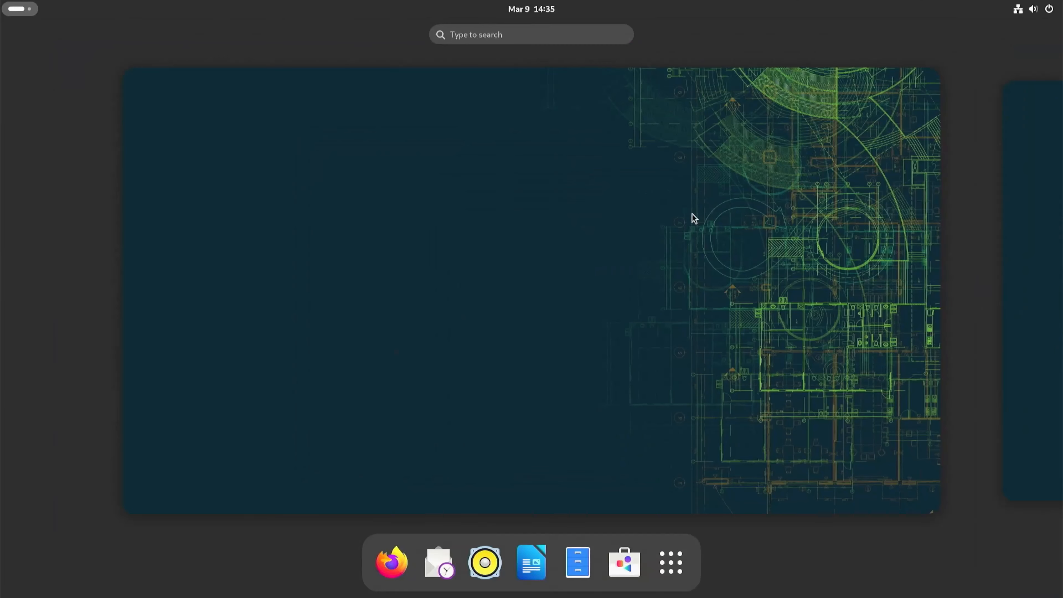
click(672, 577)
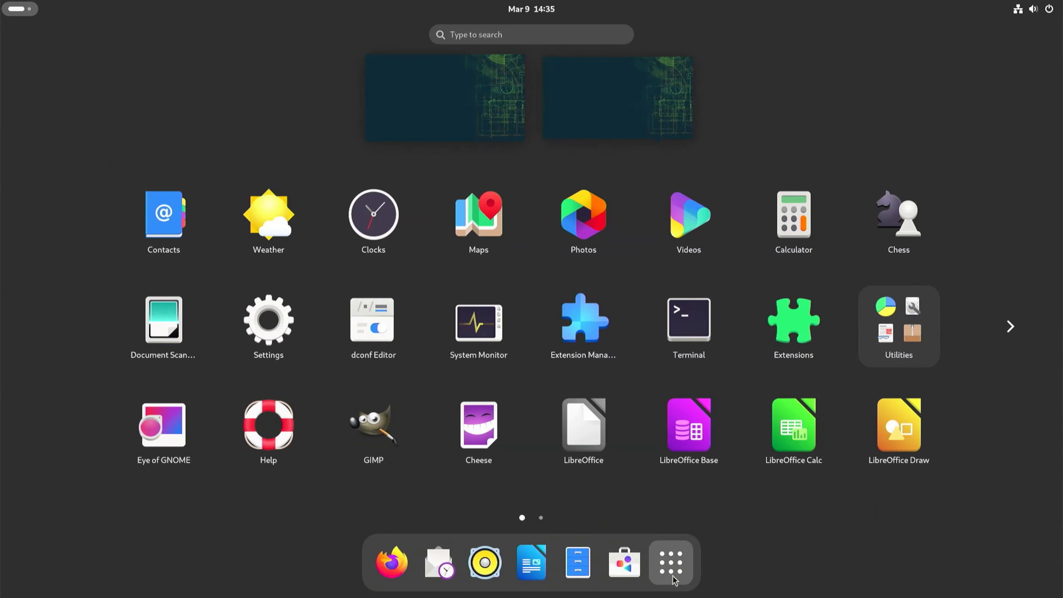
click(588, 329)
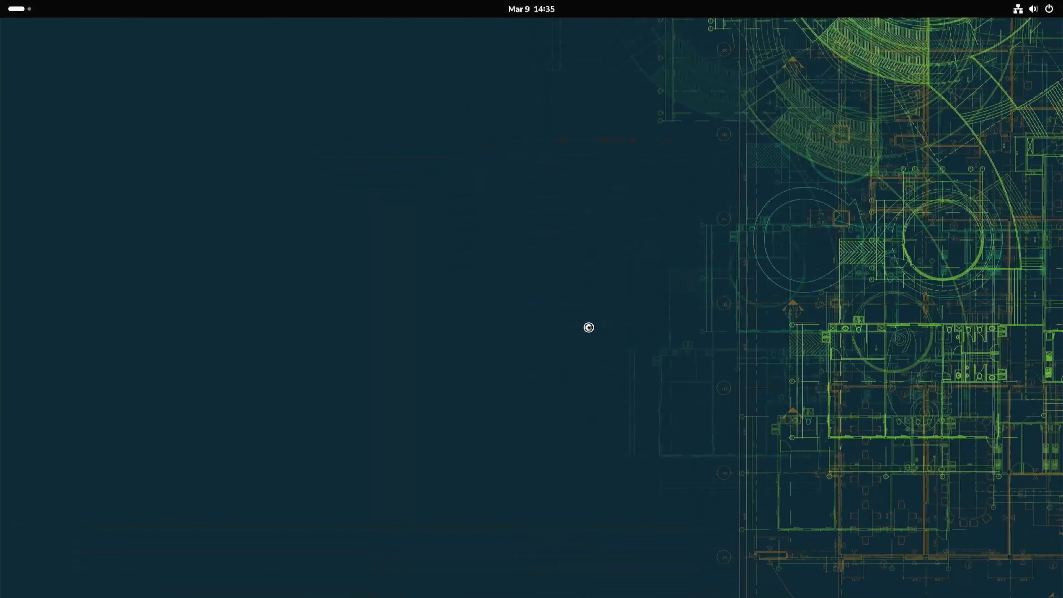
drag(423, 112, 640, 150)
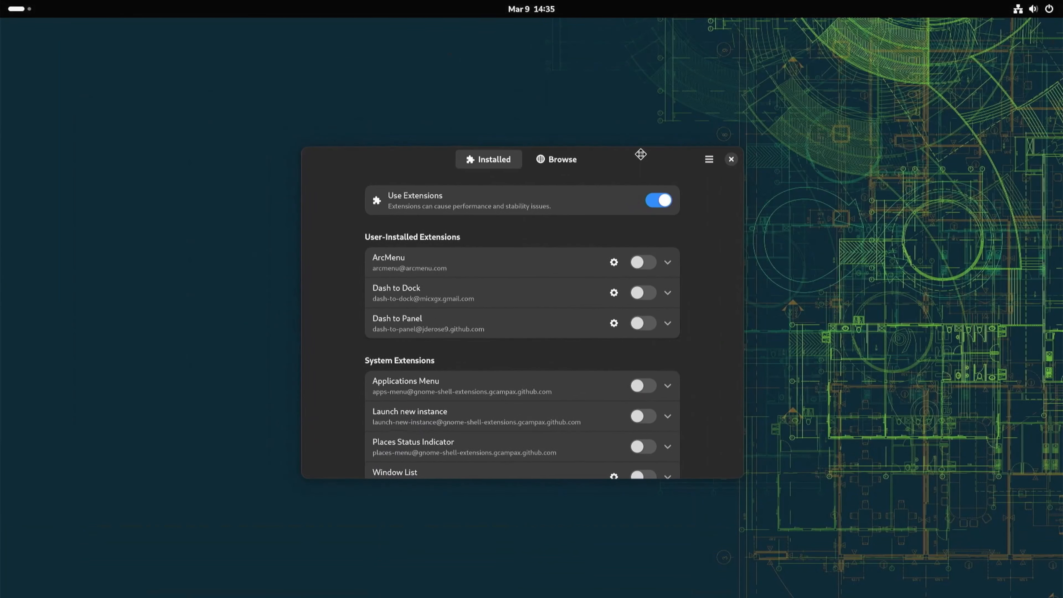
click(649, 262)
click(643, 322)
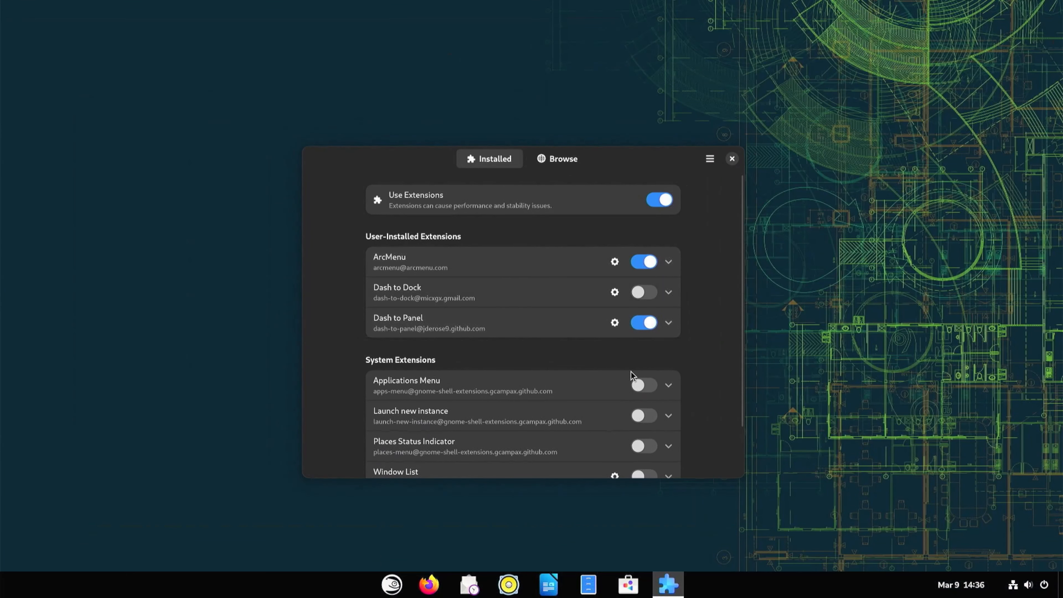
Close Extension Manager and open the menu to preview the customized layout.
click(733, 161)
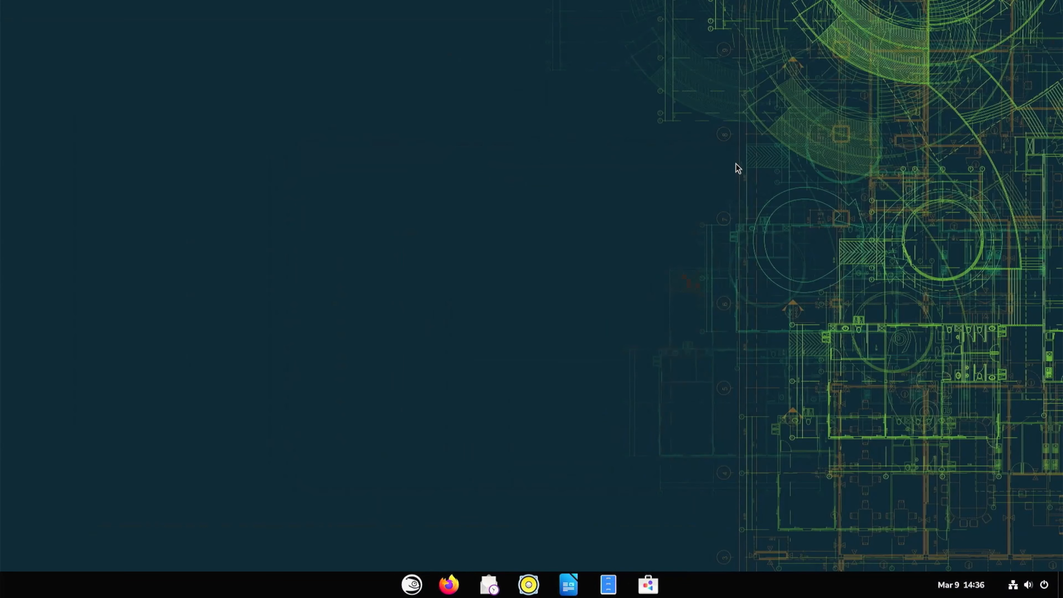
key(super)
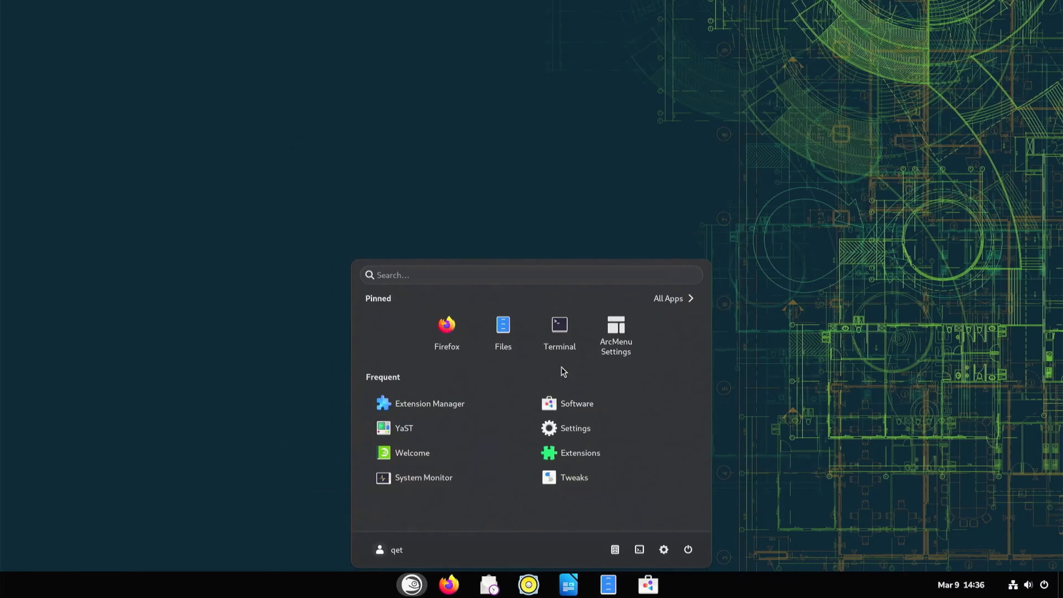
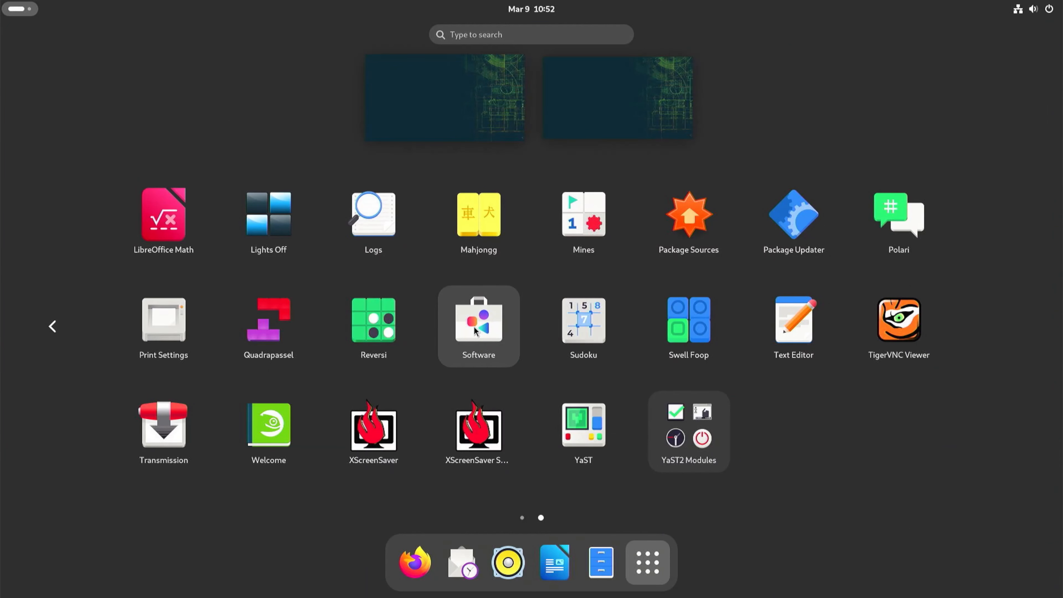
Pin the Software app to the dash and launch it from there.
right_click(474, 330)
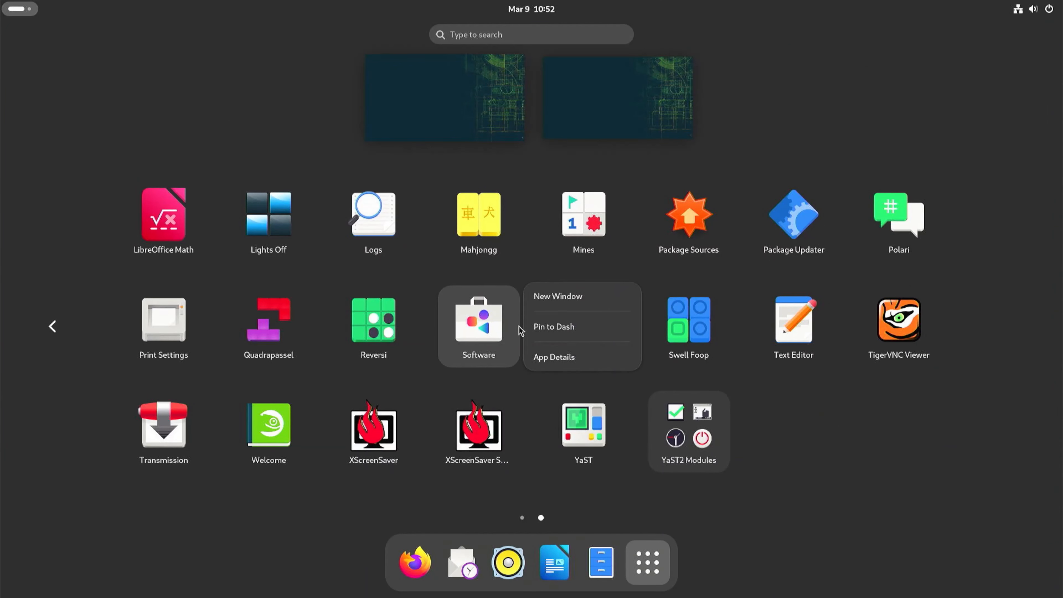
click(539, 329)
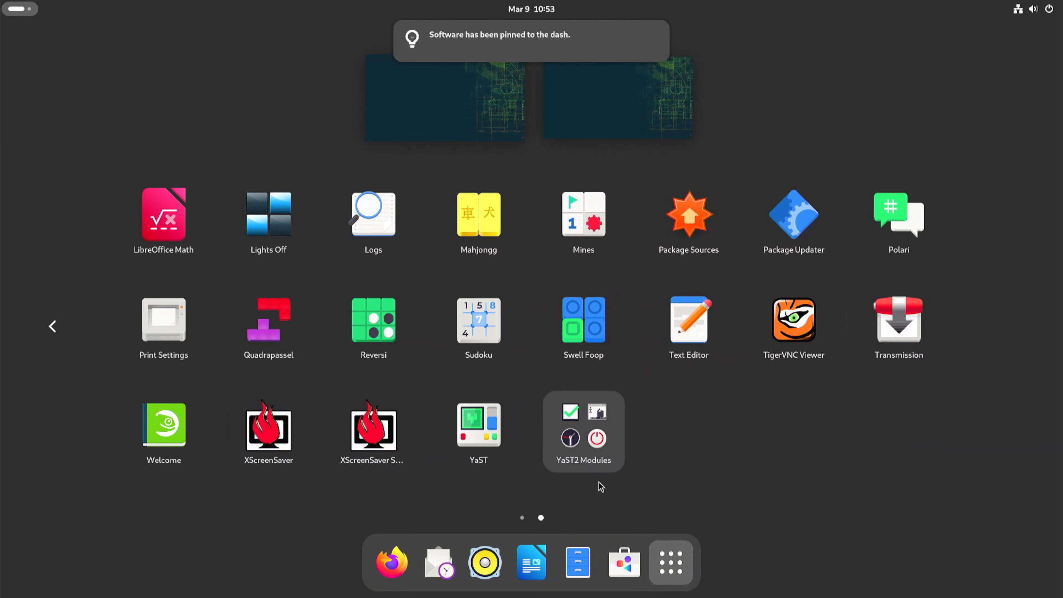
click(627, 568)
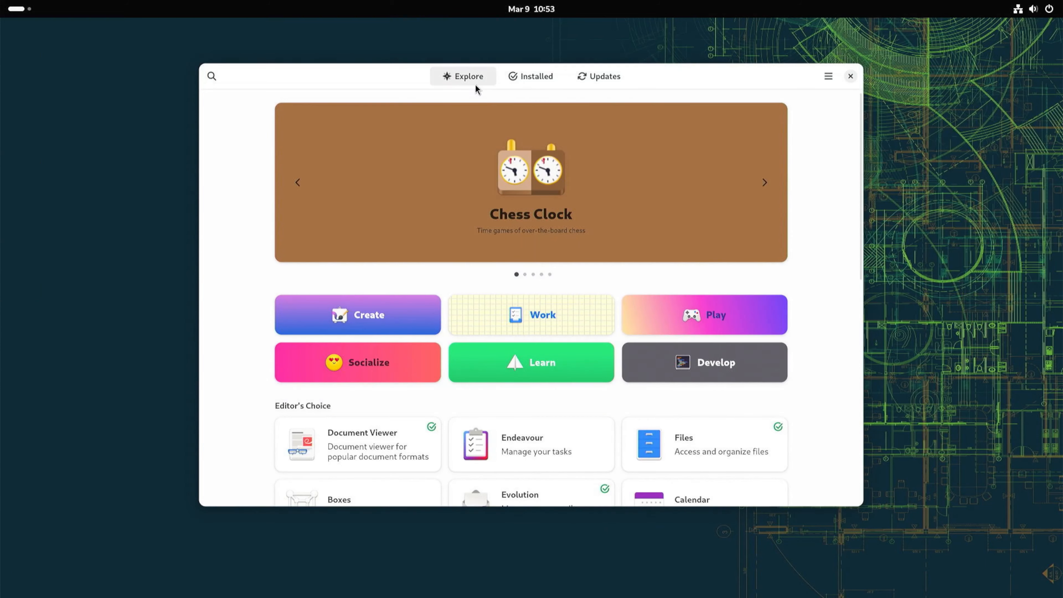
Browse the list of installed applications and check the updates page.
click(535, 82)
scroll(714, 267, down, 10)
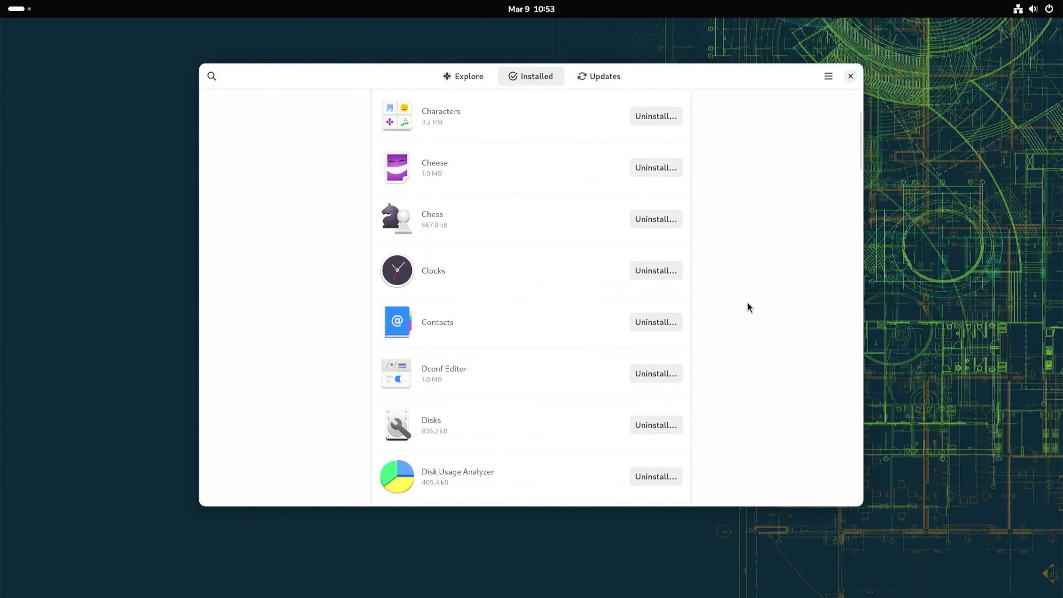
scroll(736, 318, down, 15)
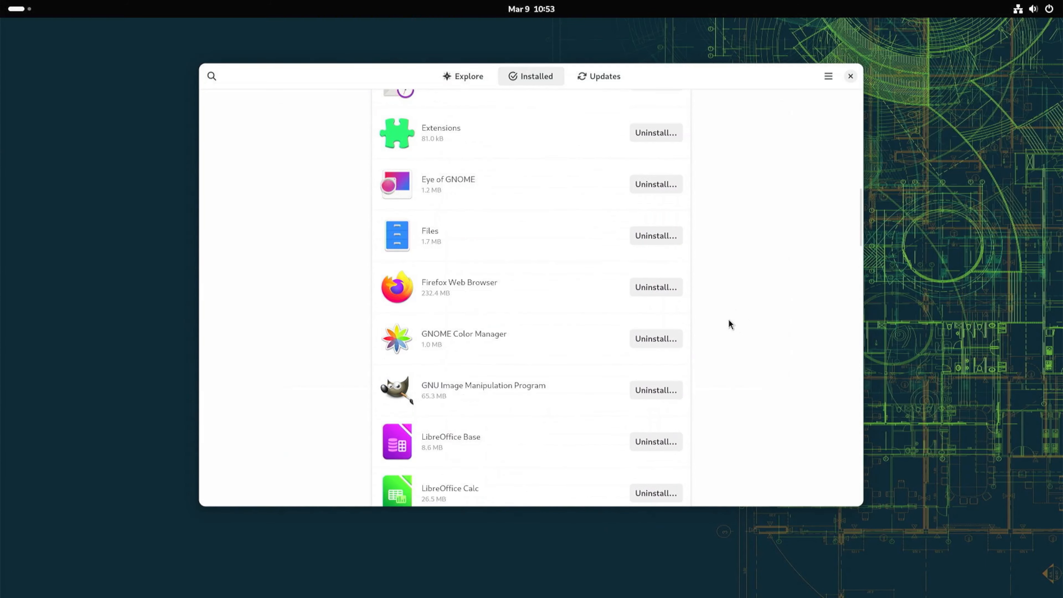
scroll(724, 333, down, 8)
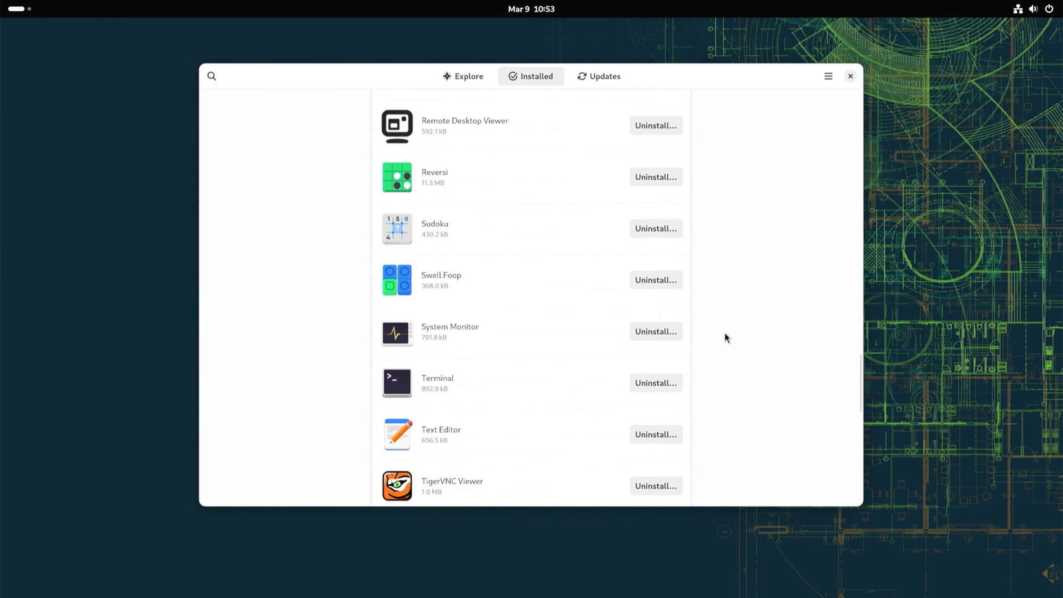
scroll(714, 345, down, 8)
scroll(713, 342, down, 5)
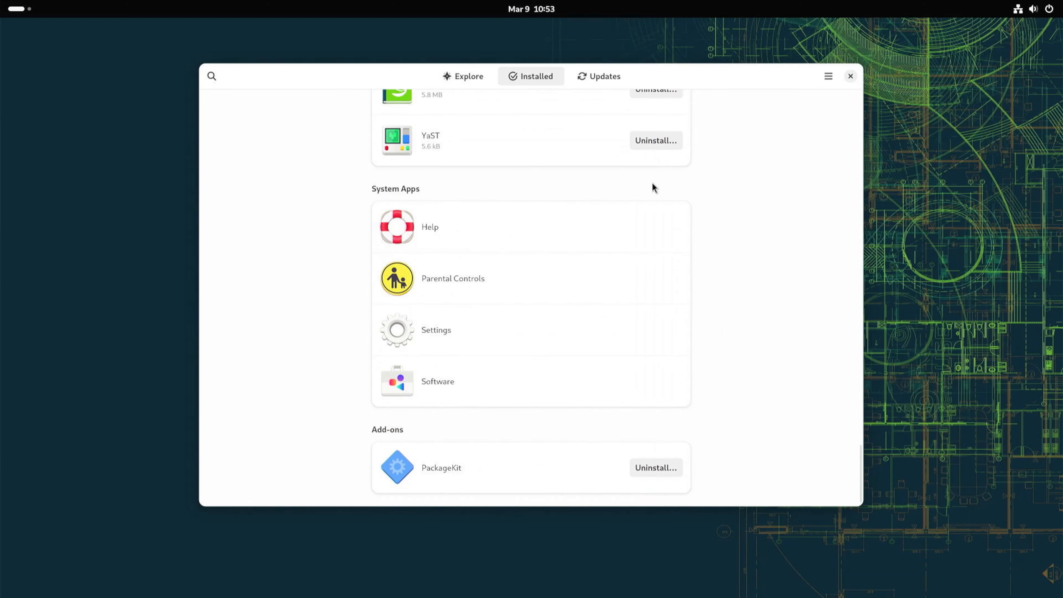
click(612, 80)
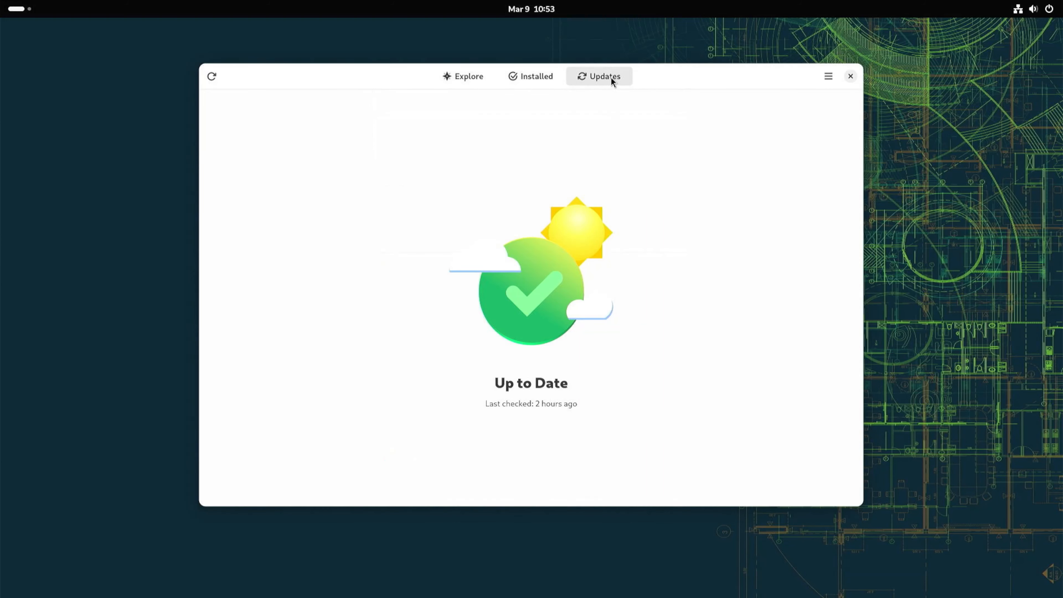
Browse the Create, Work and Play categories of the Explore page.
click(463, 79)
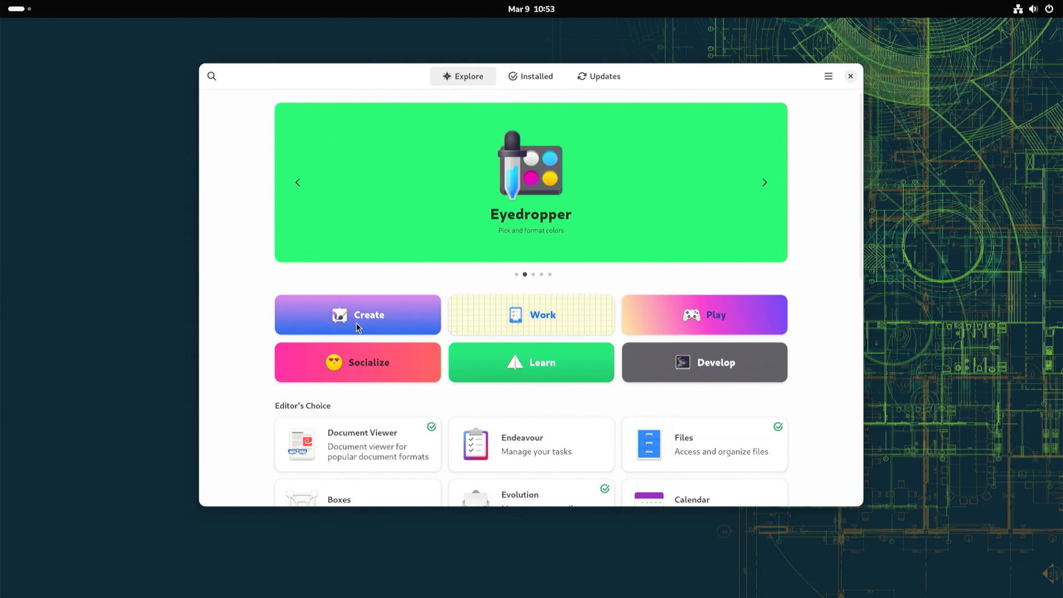
click(356, 322)
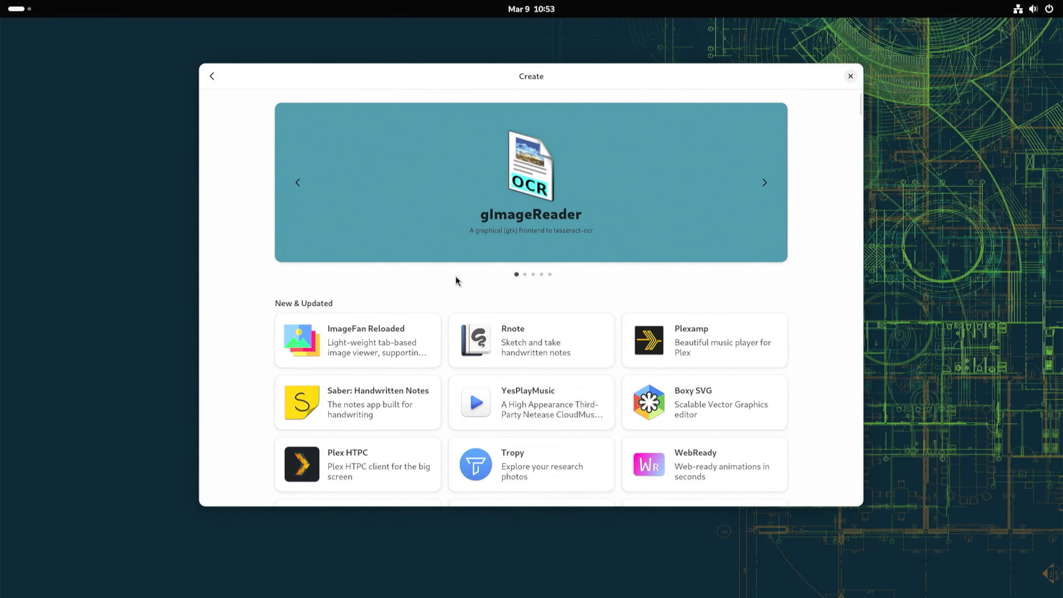
scroll(455, 289, down, 15)
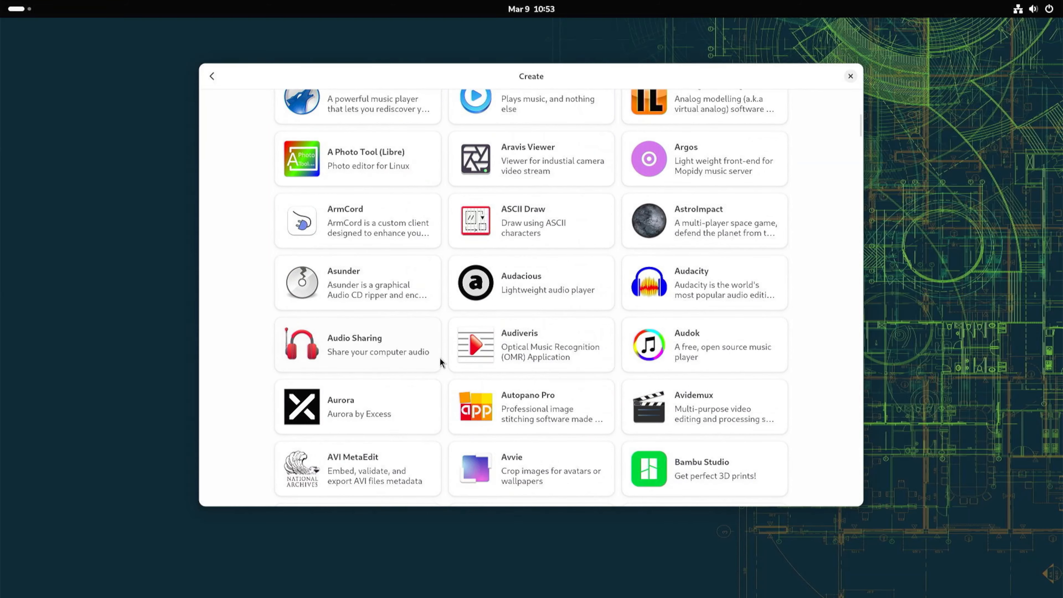
scroll(442, 360, up, 15)
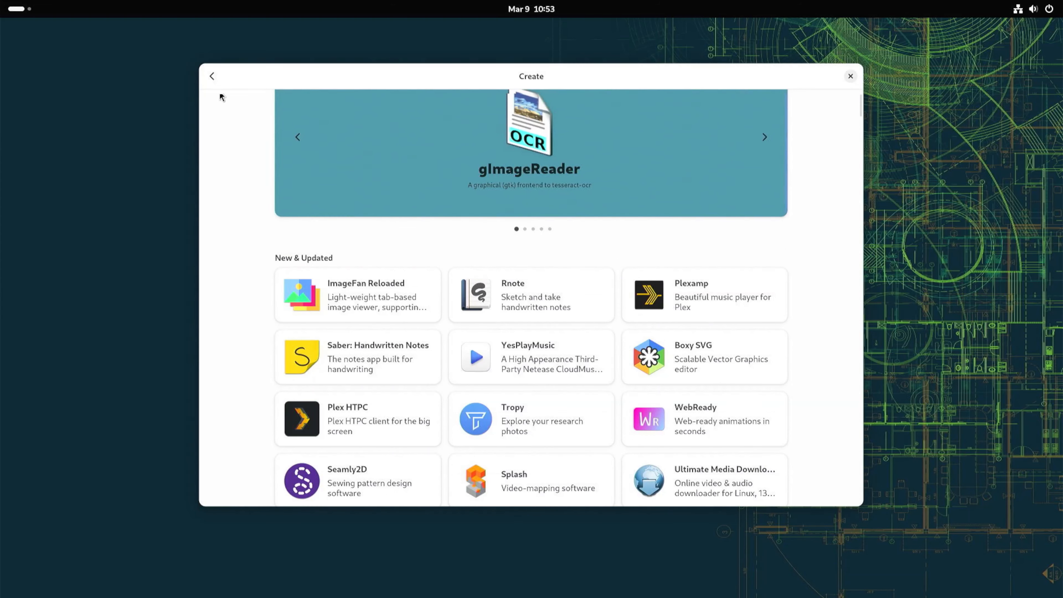
click(213, 78)
click(558, 324)
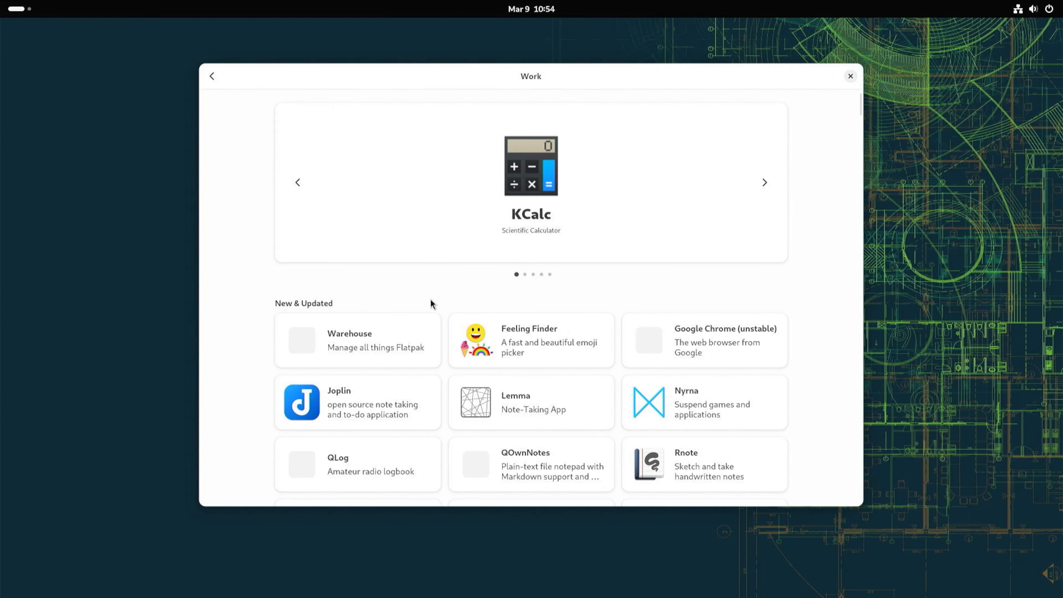
scroll(431, 301, down, 3)
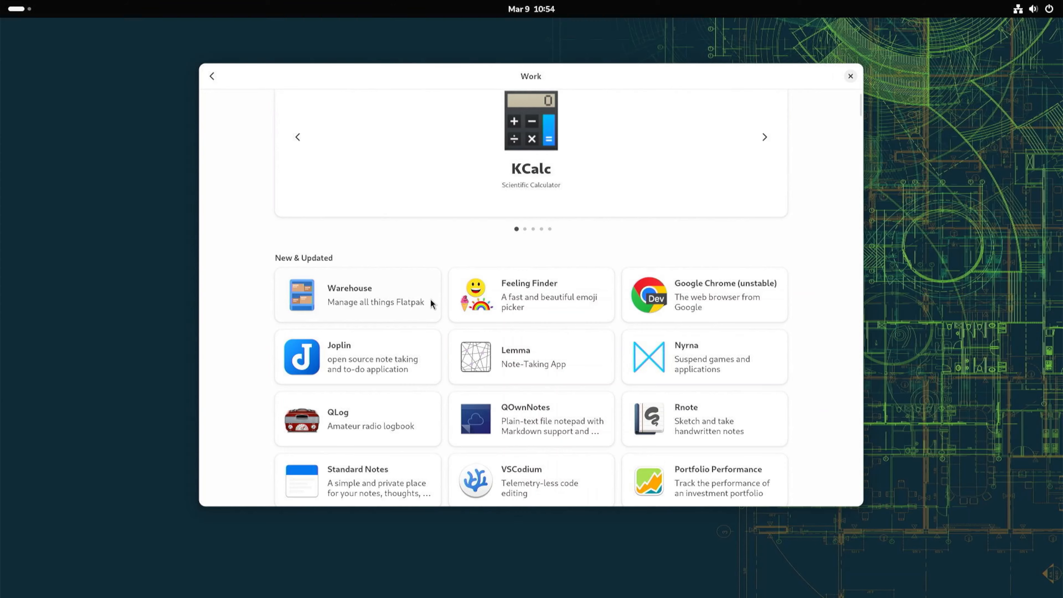
scroll(435, 309, down, 15)
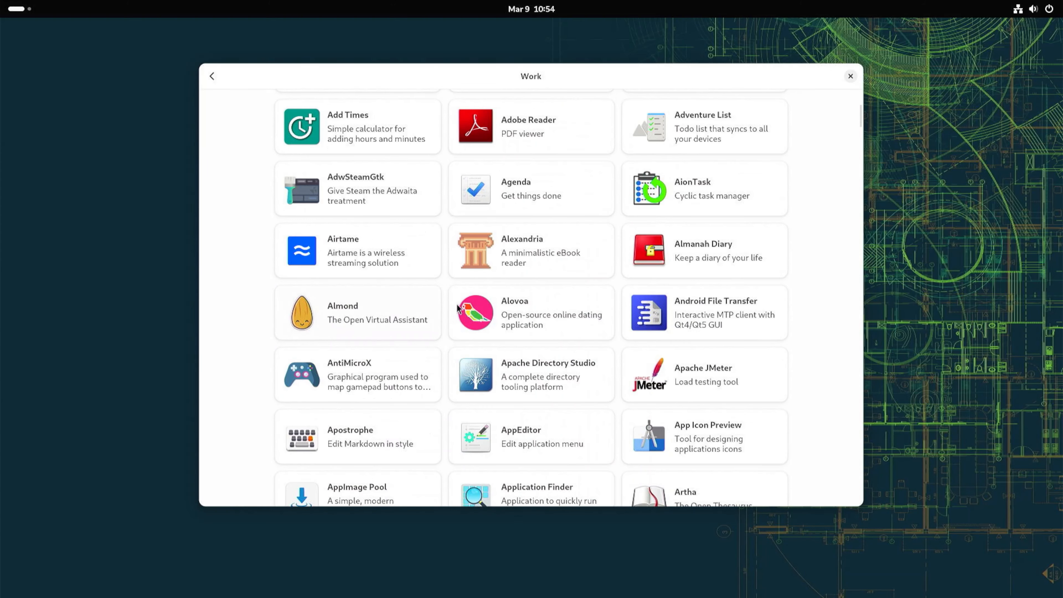
click(210, 76)
click(687, 310)
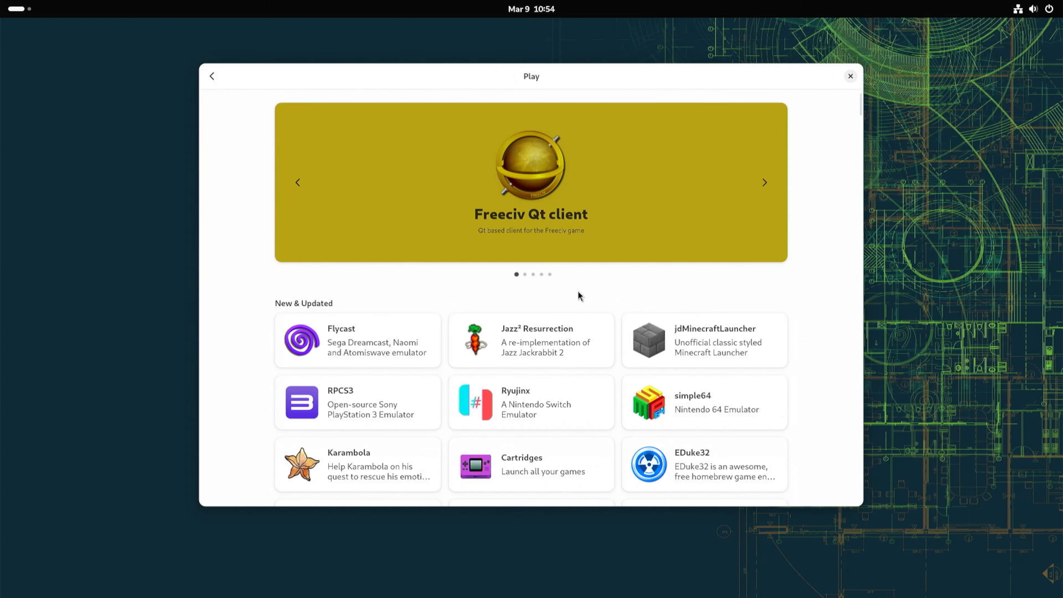
scroll(578, 291, down, 10)
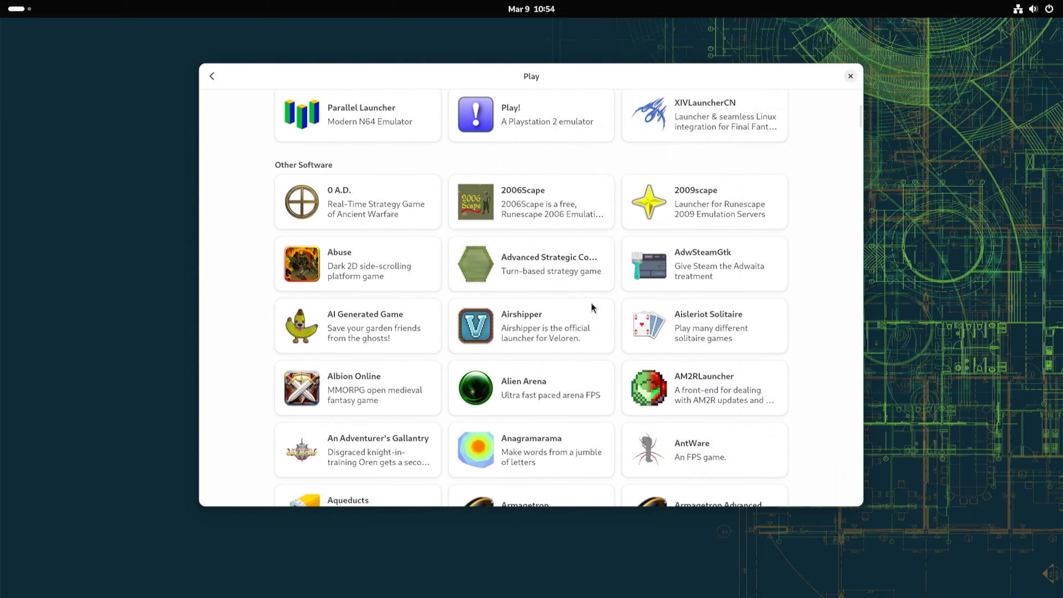
scroll(586, 315, up, 10)
click(211, 76)
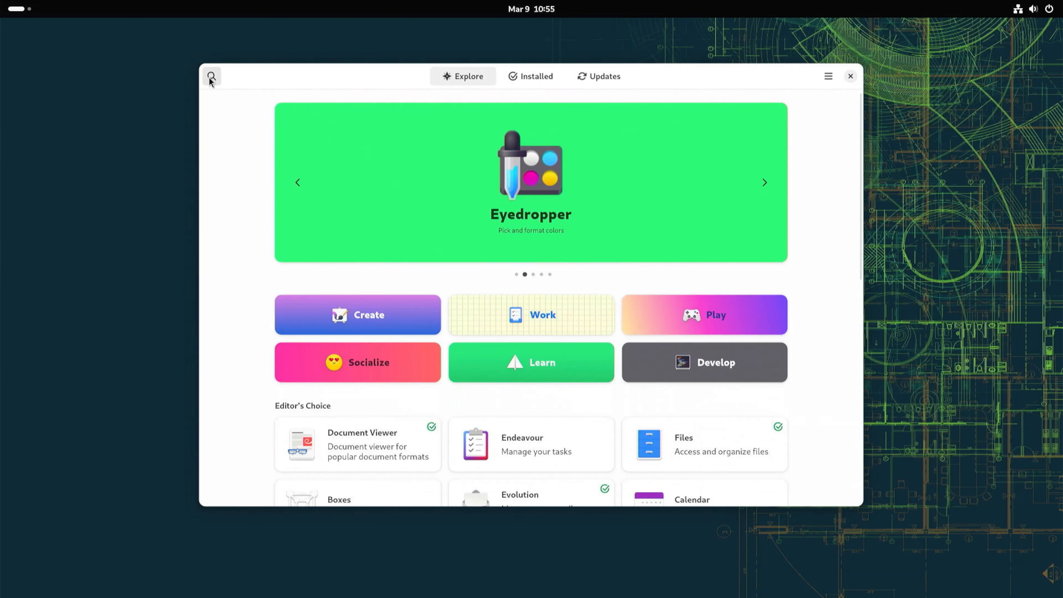
Search the store for maps, google and edge.
click(210, 78)
text(maps)
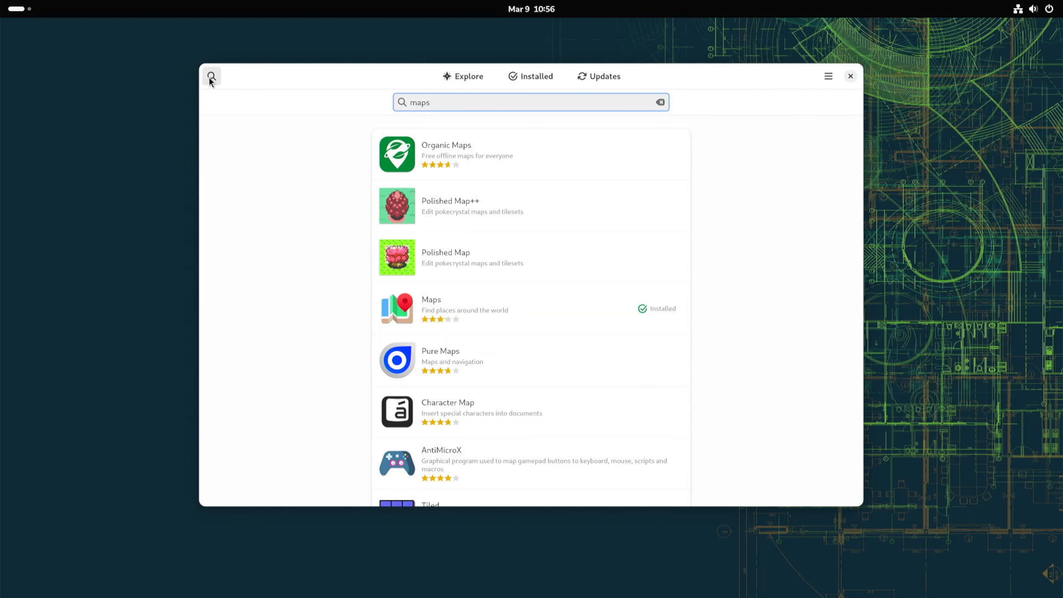
key(ctrl+a)
text(google)
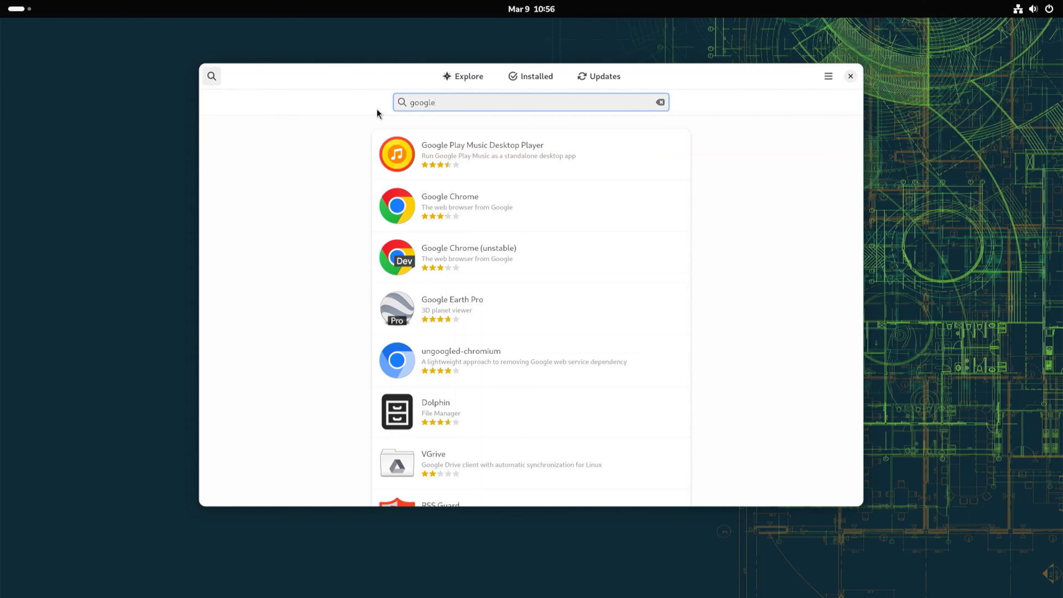
key(BackSpace)
key(BackSpace)
key(BackSpace)
key(BackSpace)
key(BackSpace)
text(edge)
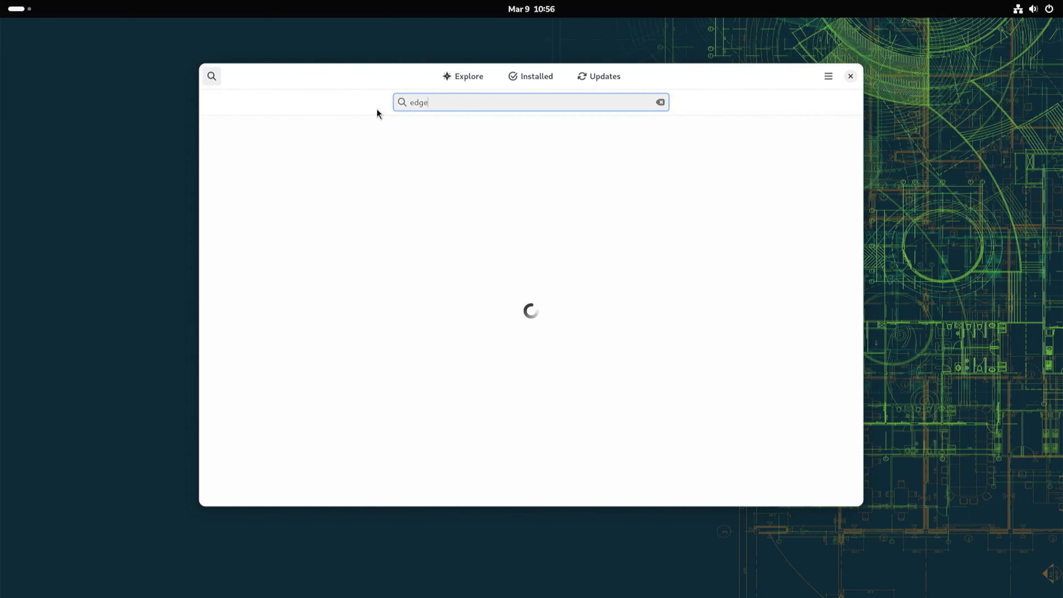
key(BackSpace)
key(BackSpace)
key(BackSpace)
key(BackSpace)
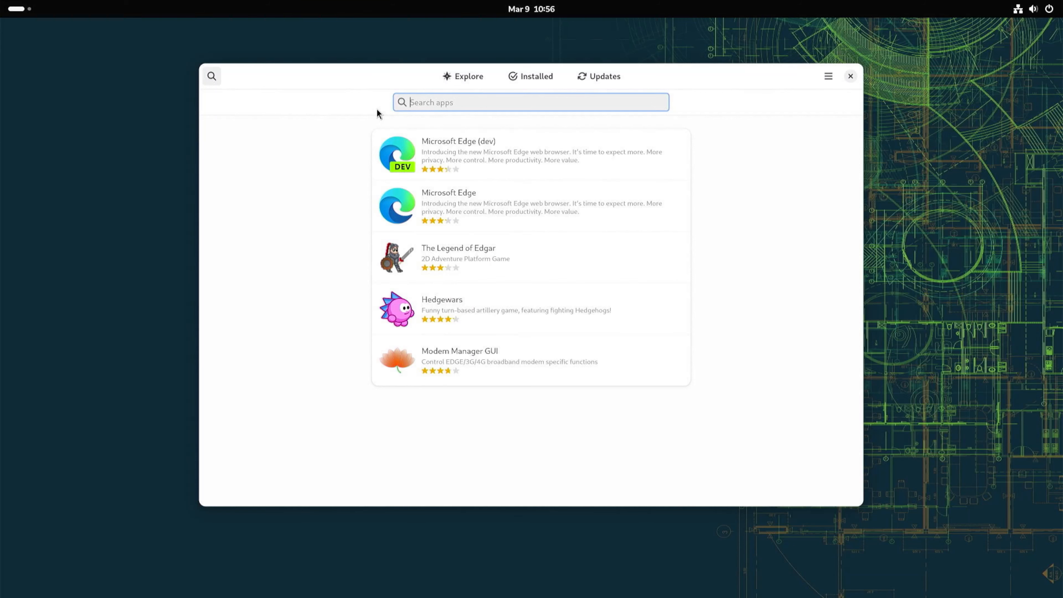
Install Microsoft Edge from the Flathub source.
click(470, 201)
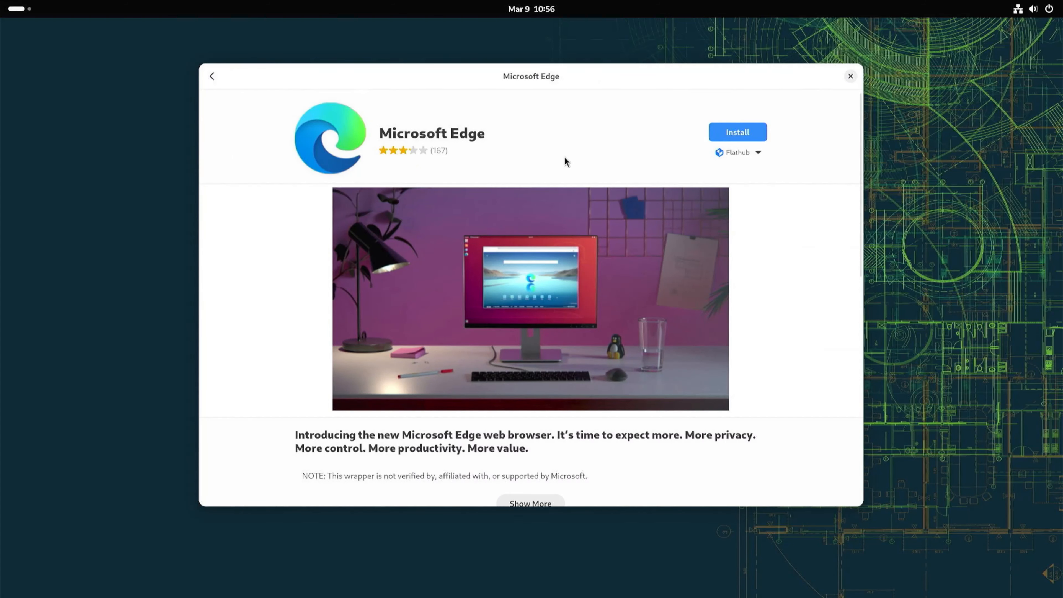
click(751, 155)
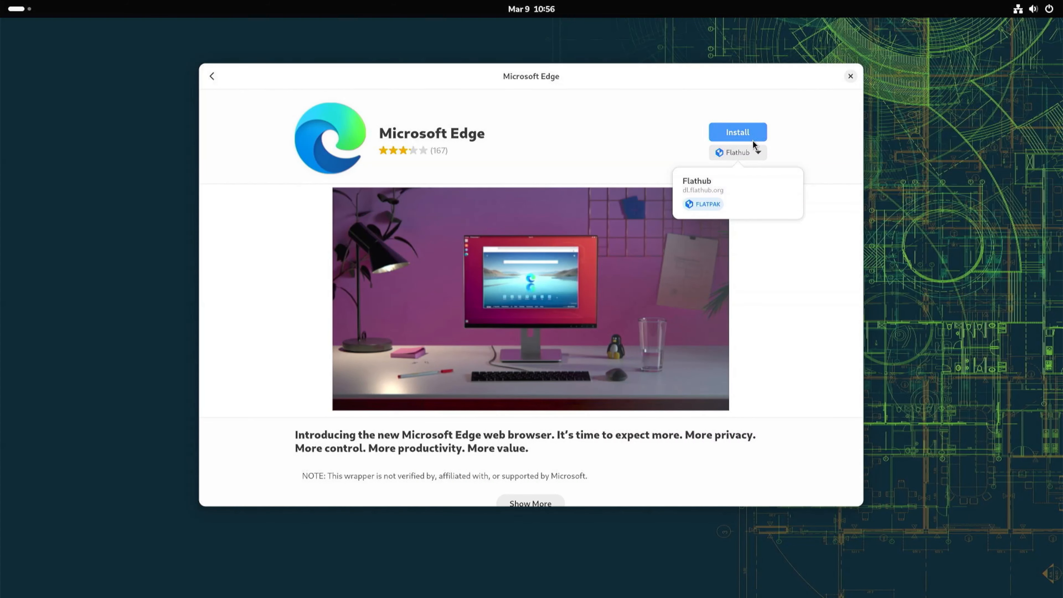
click(743, 134)
click(743, 135)
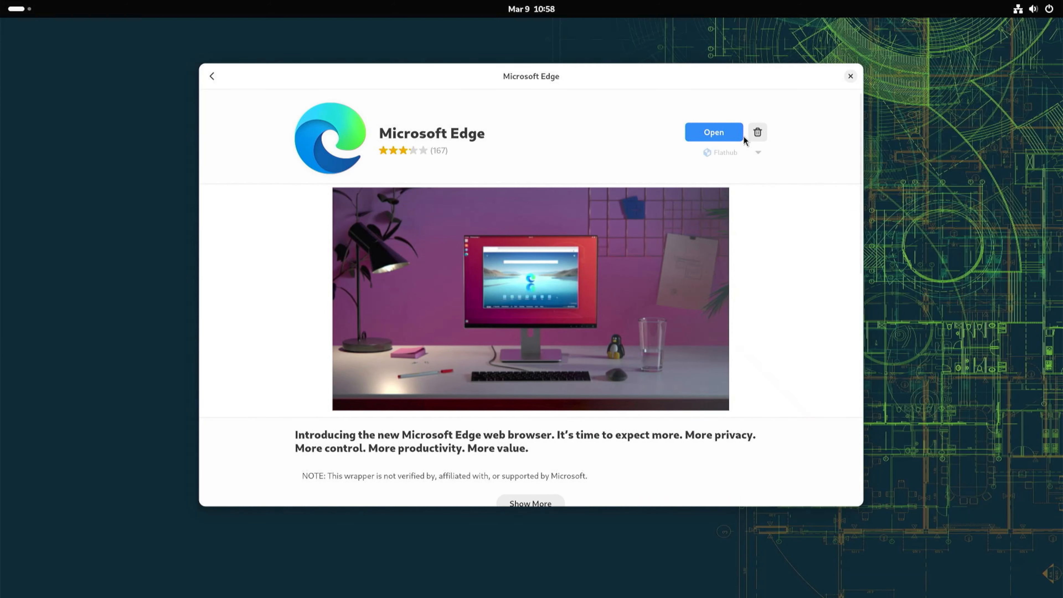
Launch Microsoft Edge and close its window.
click(716, 132)
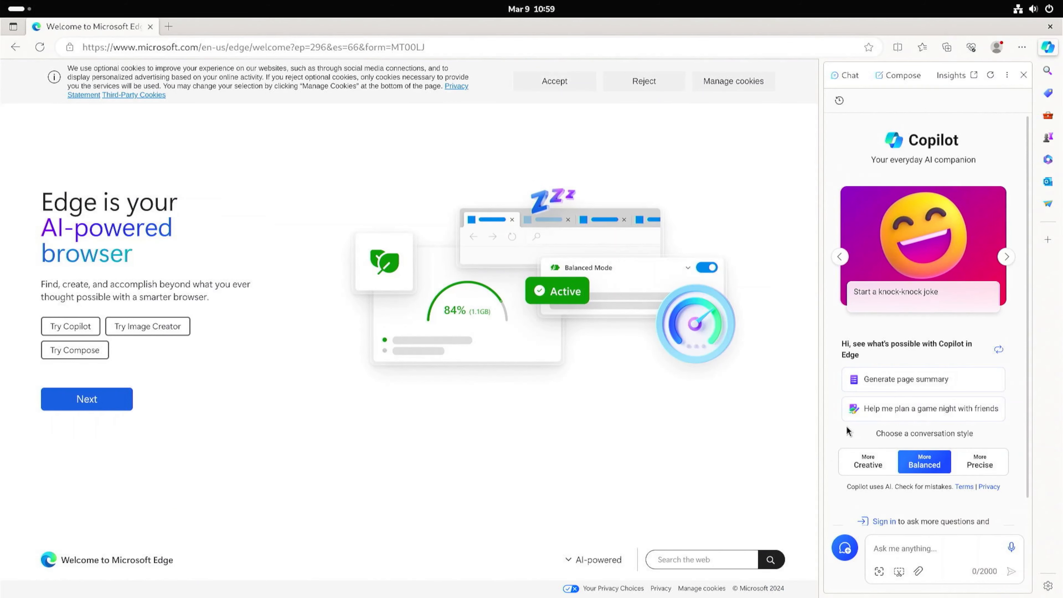
click(1047, 26)
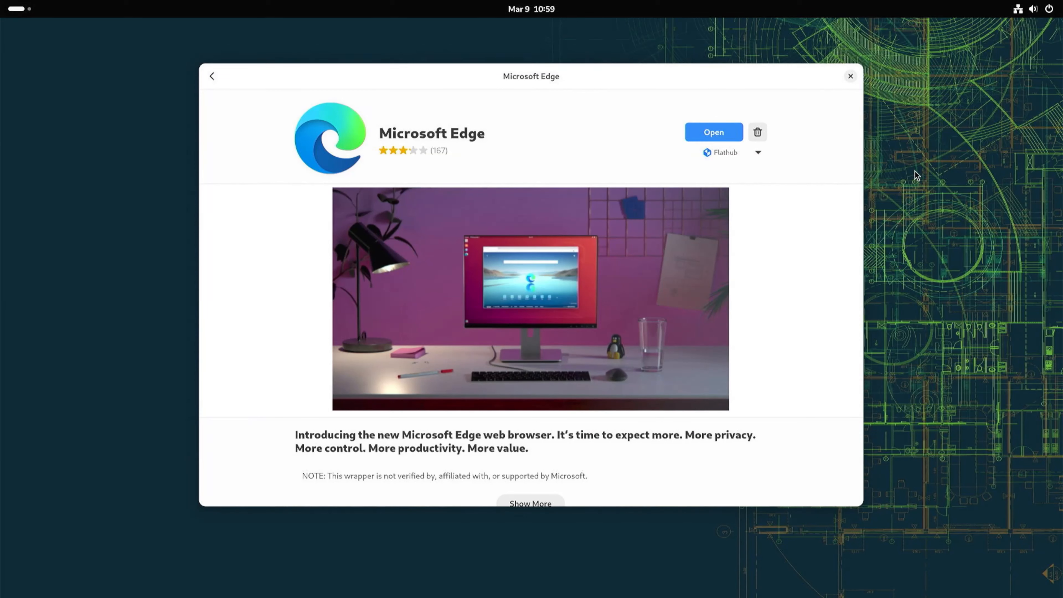
Uninstall Microsoft Edge, choosing to delete its app data, and enter the administrator password.
click(758, 131)
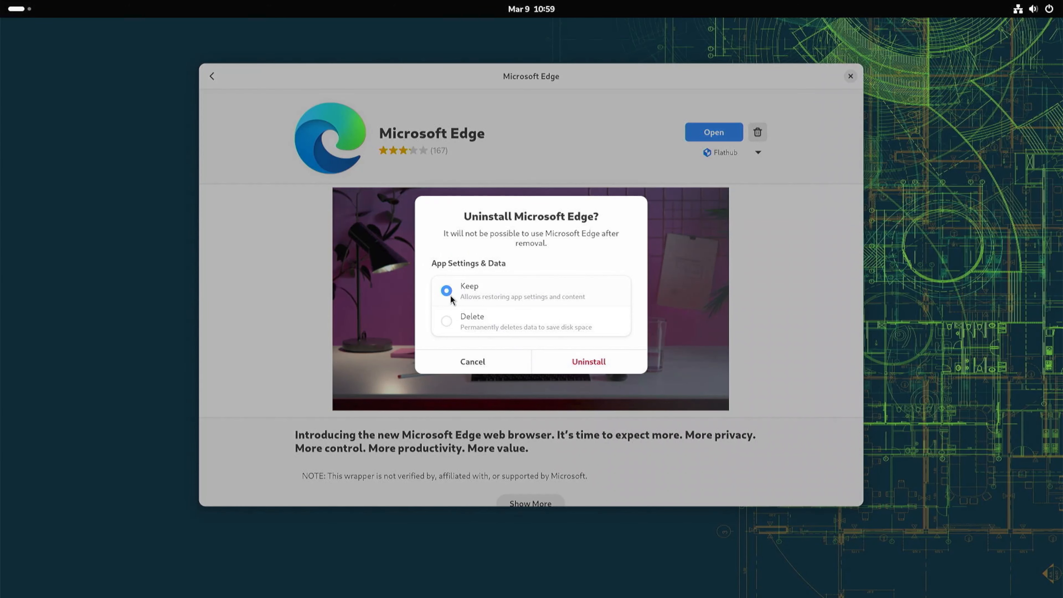
click(447, 321)
click(557, 365)
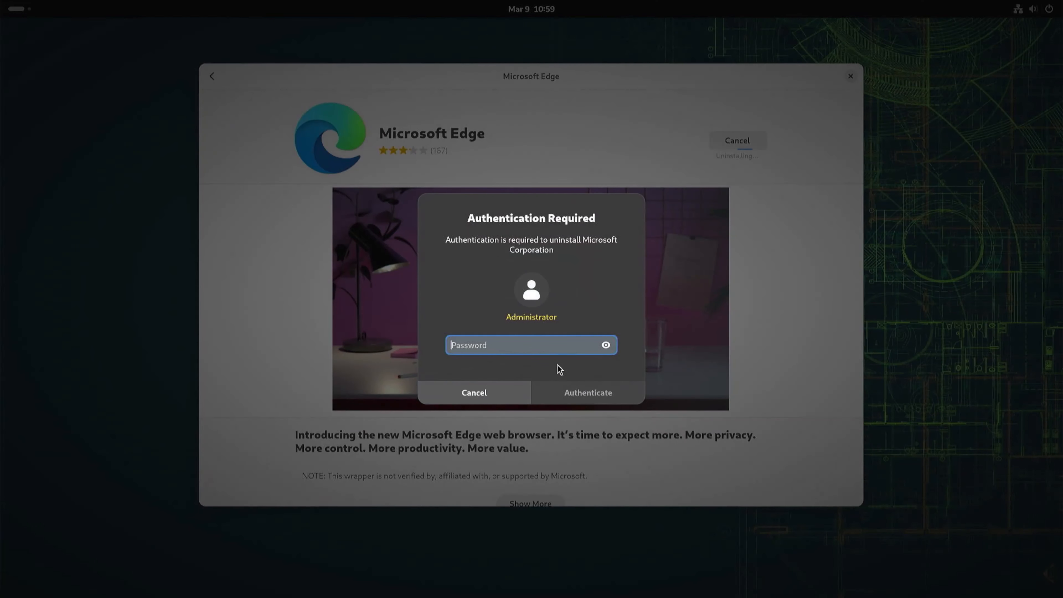
text(*******)
key(Return)
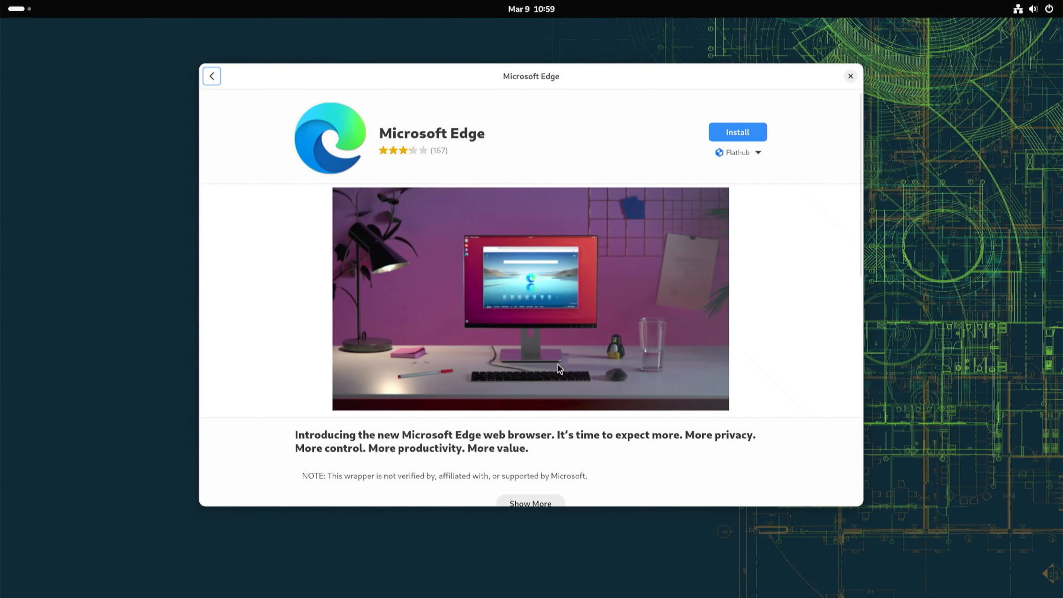
Clear the app search and return to the Explore page.
click(213, 76)
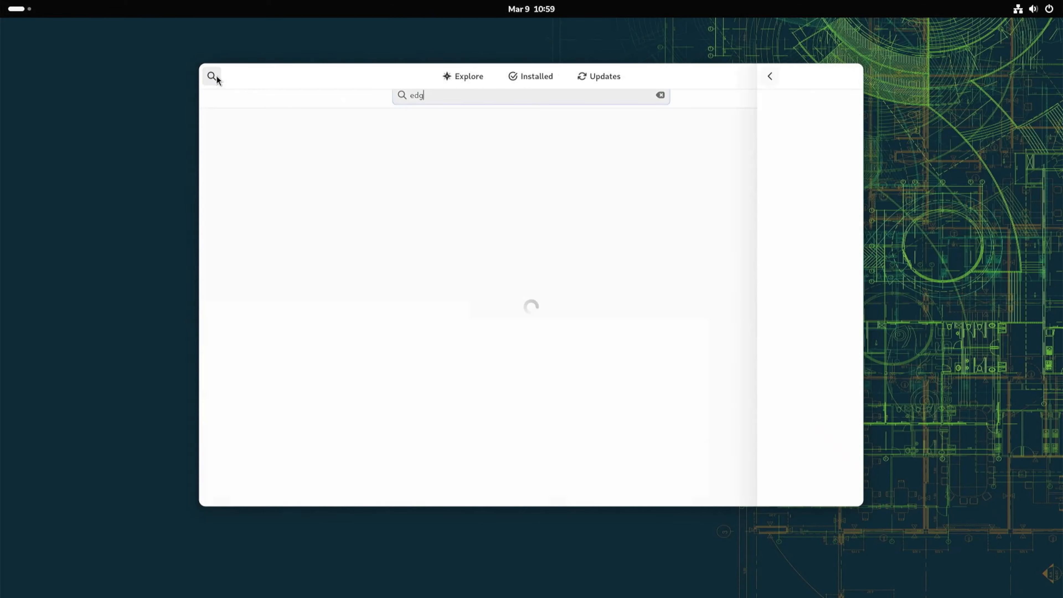
key(BackSpace)
key(BackSpace)
key(BackSpace)
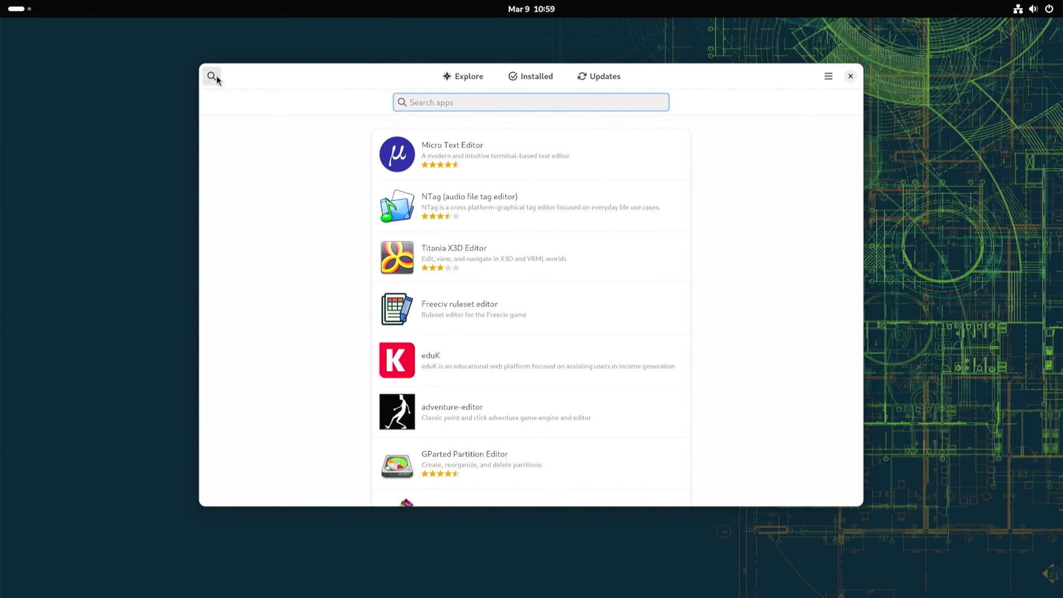
click(472, 77)
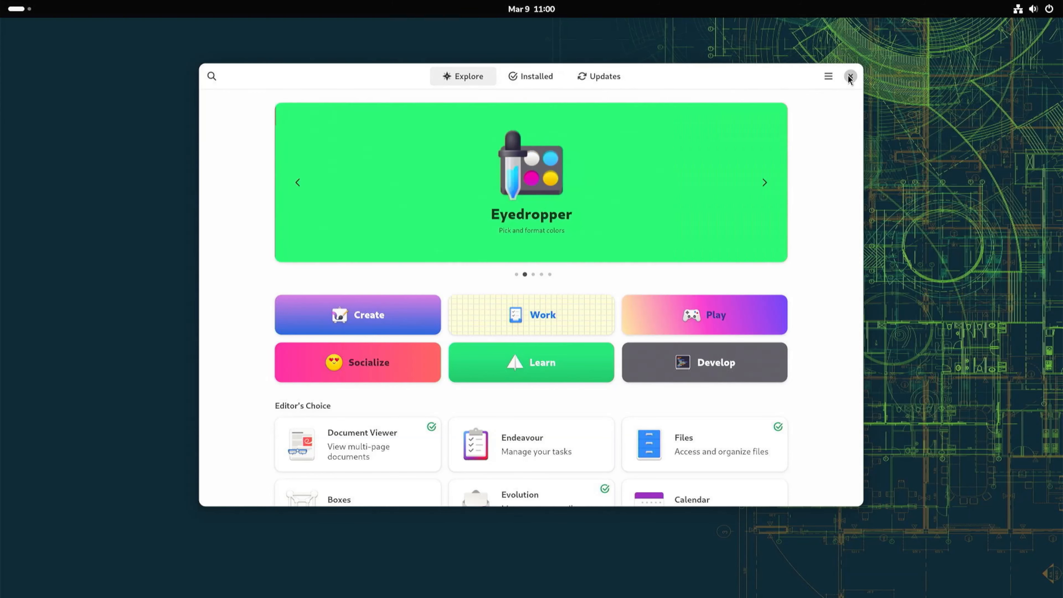
Close Software and open the application grid.
click(850, 76)
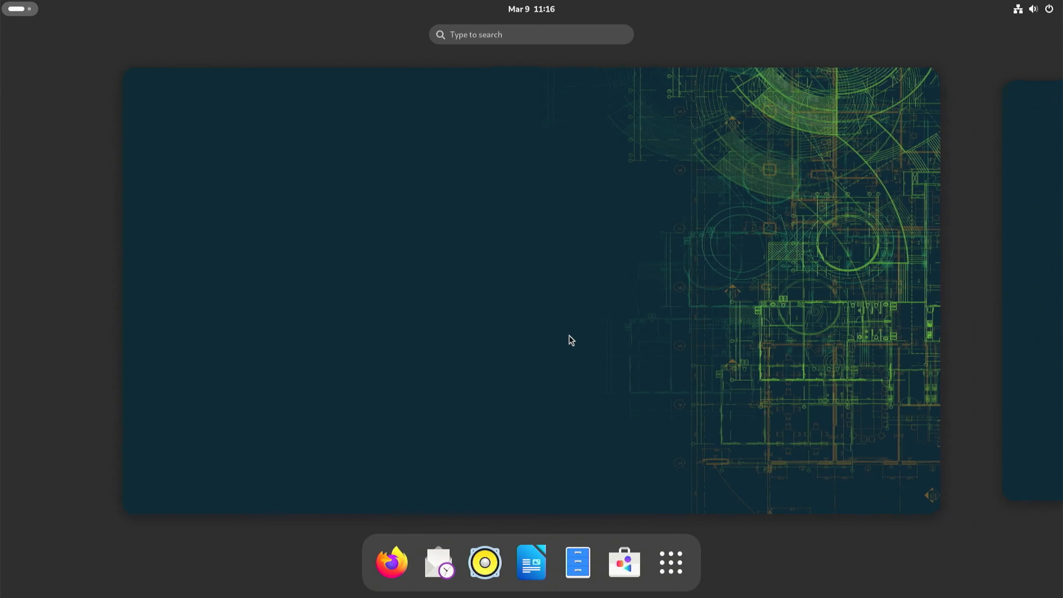
click(688, 577)
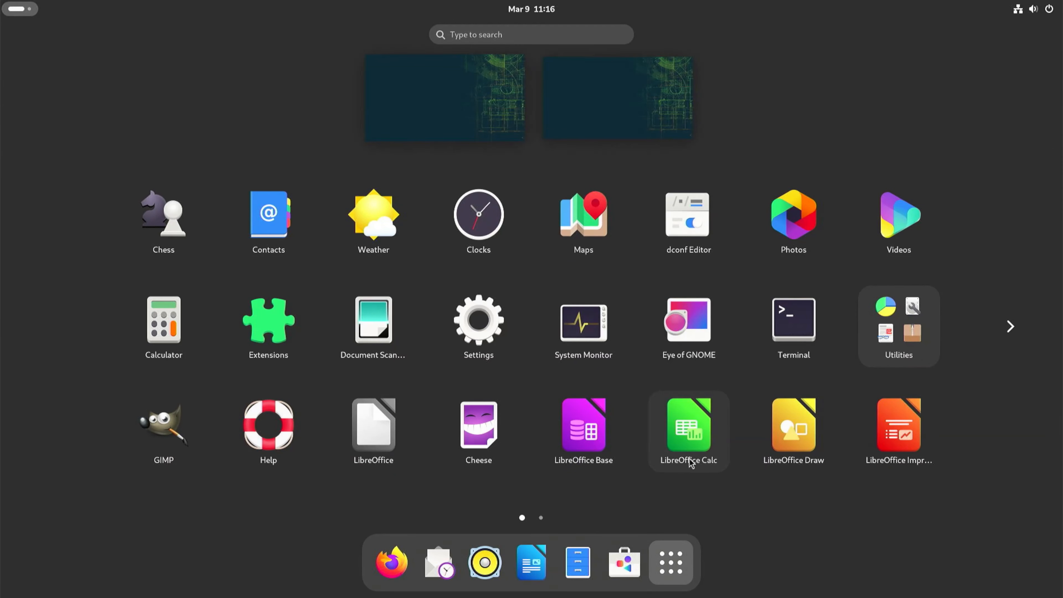
Launch YaST from the second page of the application grid and enter the root password.
scroll(692, 452, down, 1)
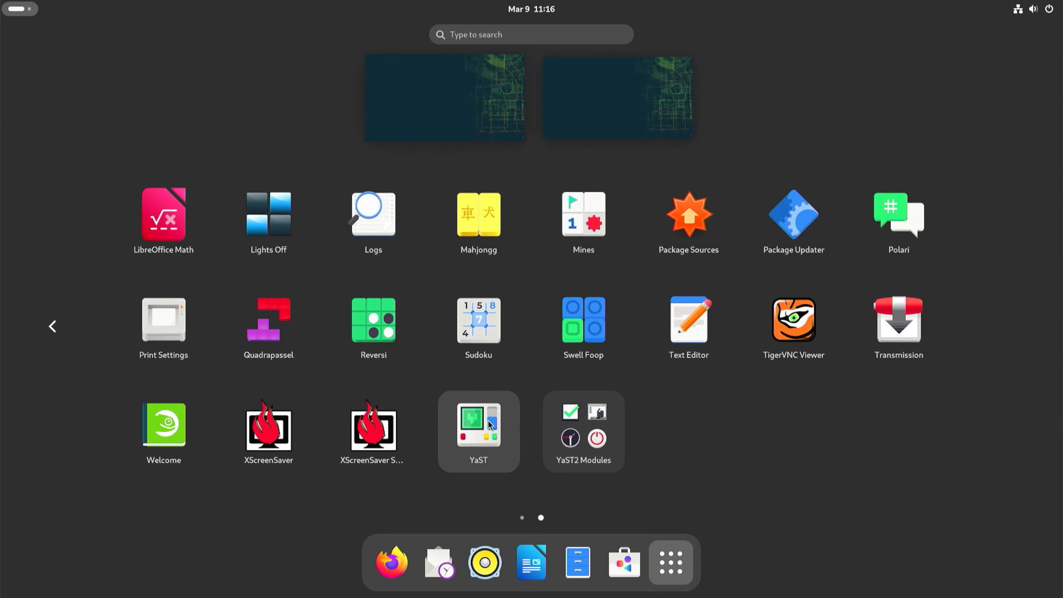
drag(485, 427, 504, 431)
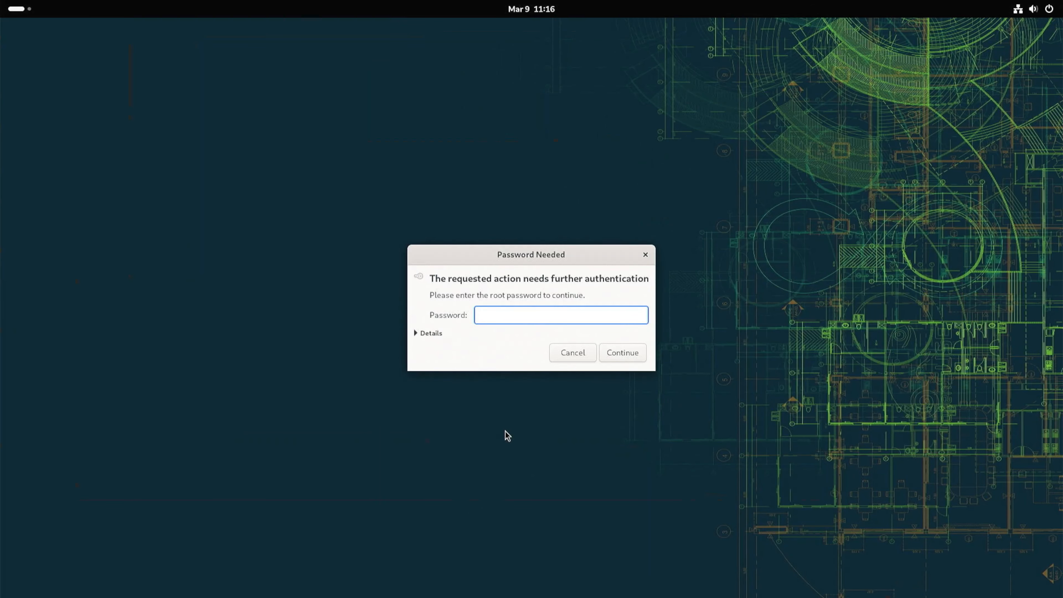
text(••••••)
key(Return)
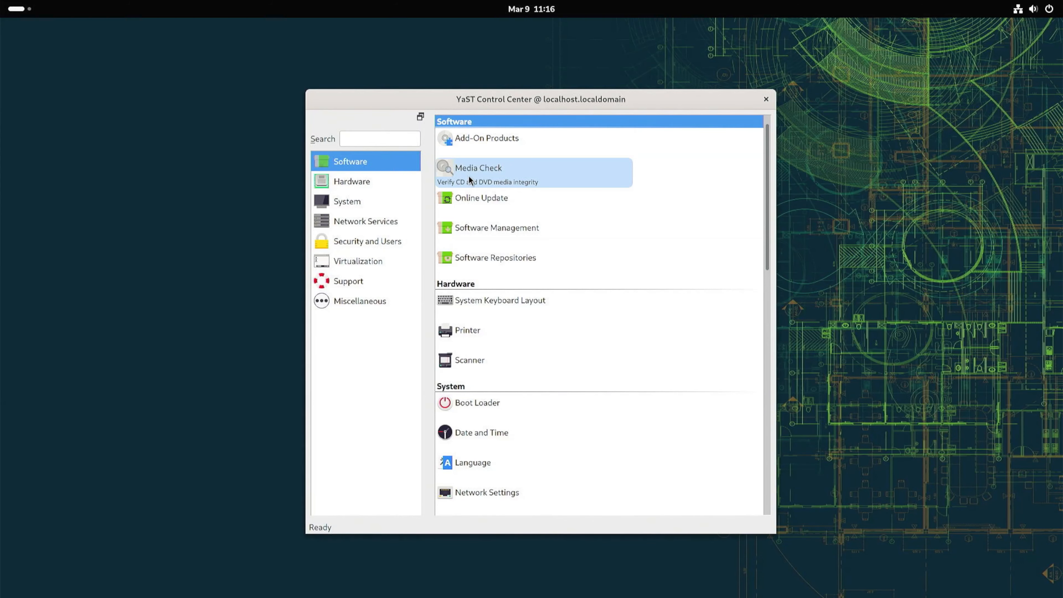
Open Software Repositories and enable the openSUSE-Tumbleweed-Debug and openSUSE-Tumbleweed-Source repositories.
click(463, 260)
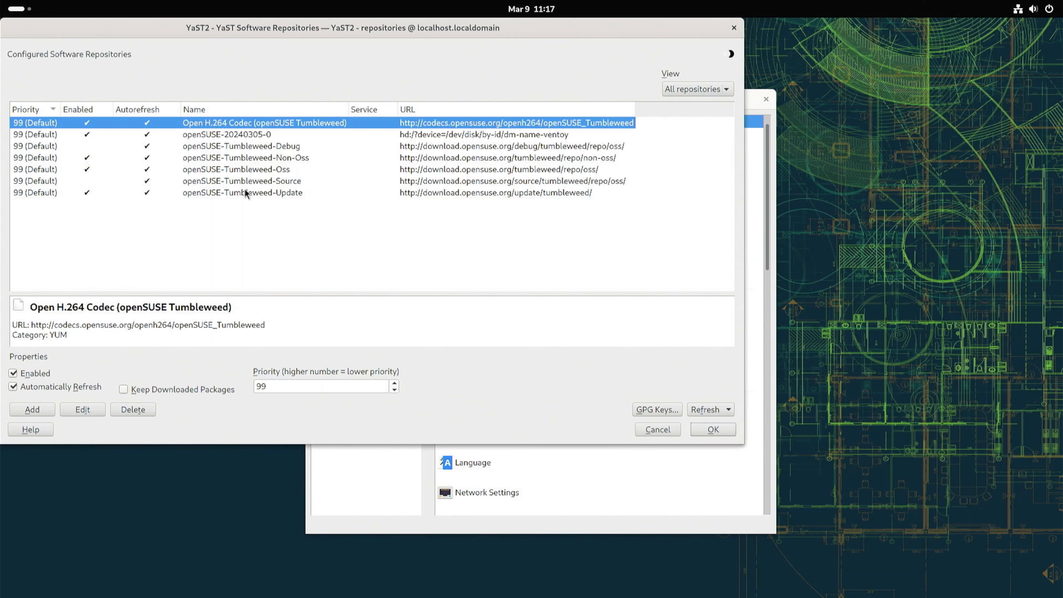
click(86, 146)
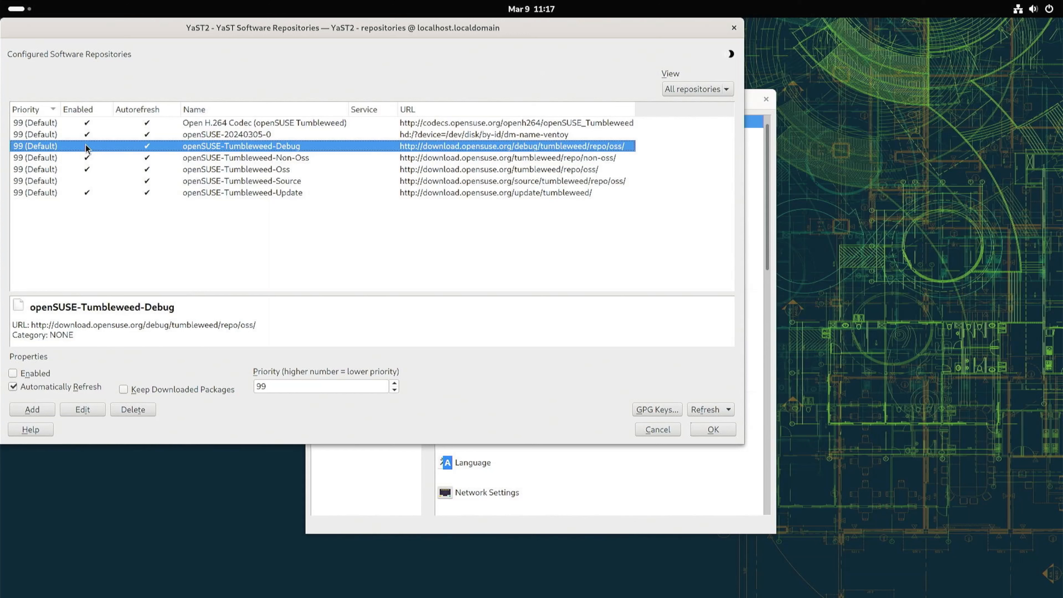
click(85, 181)
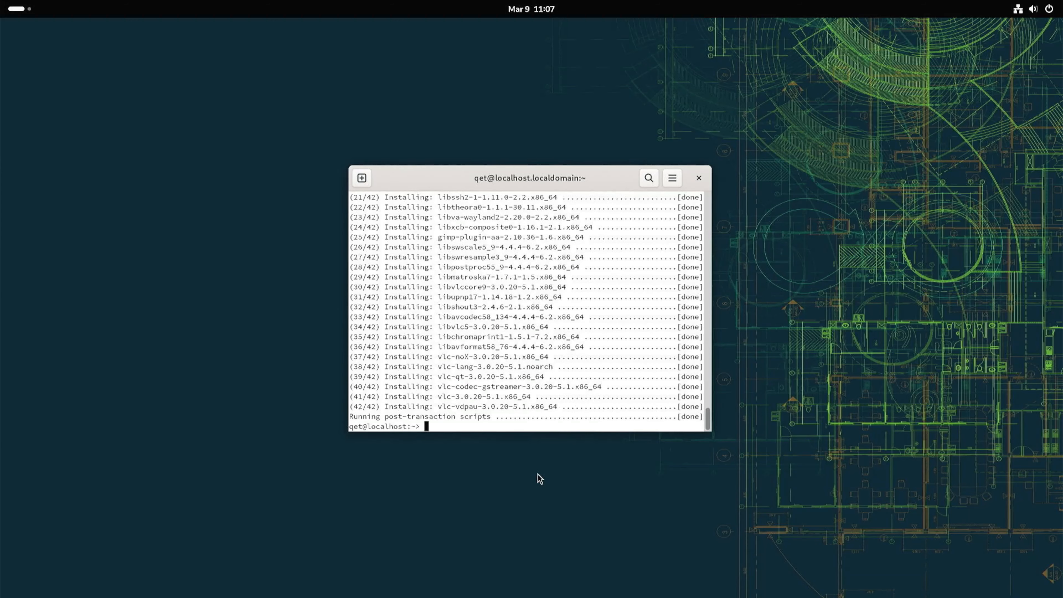
Launch VLC media player from the application grid, continue past its network access policy, and close it.
key(super)
click(696, 562)
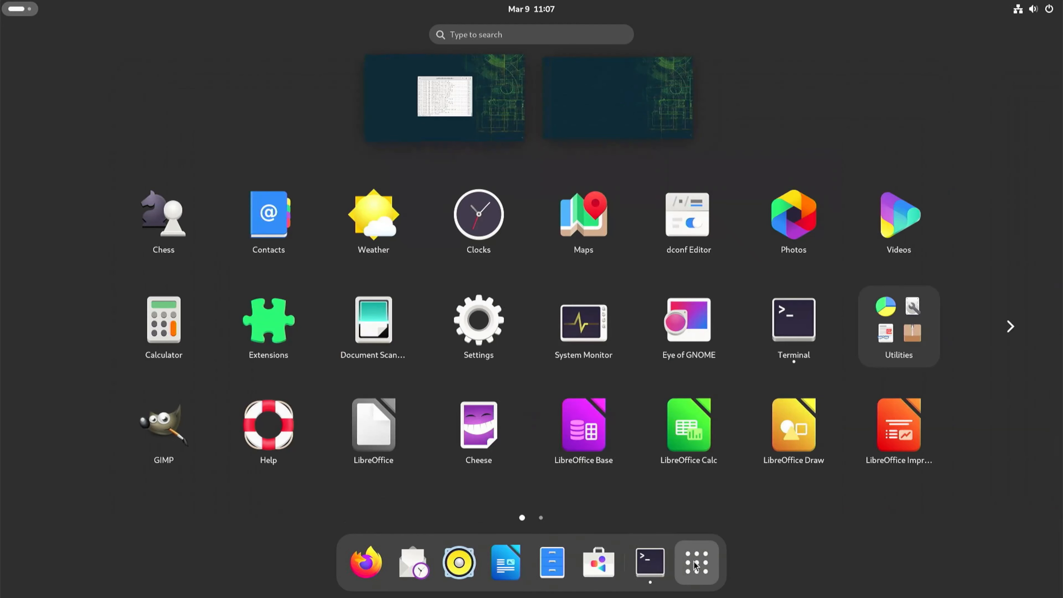
scroll(796, 380, down, 1)
click(710, 450)
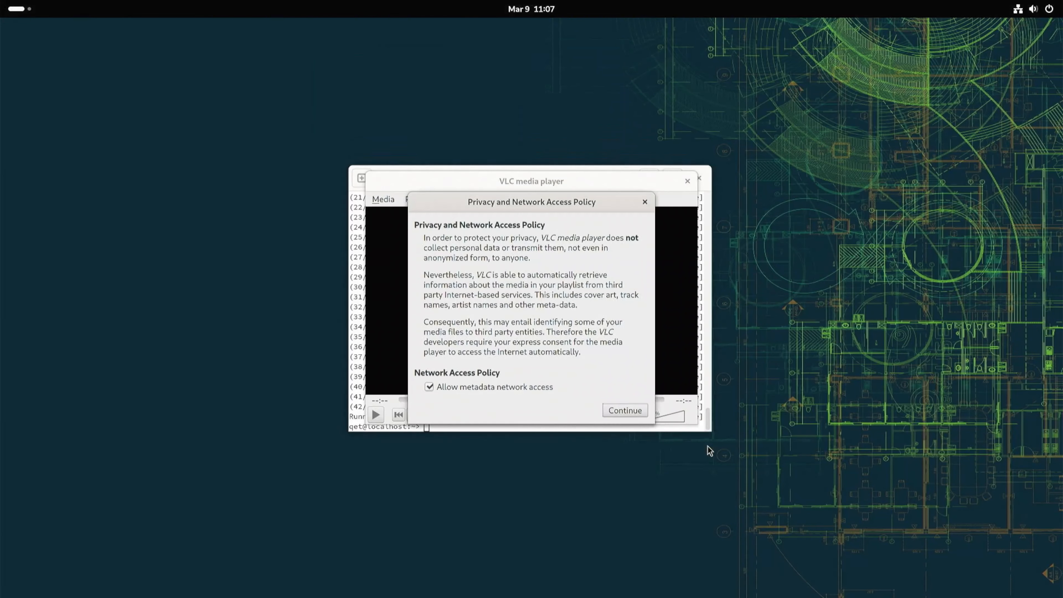
click(608, 414)
click(687, 180)
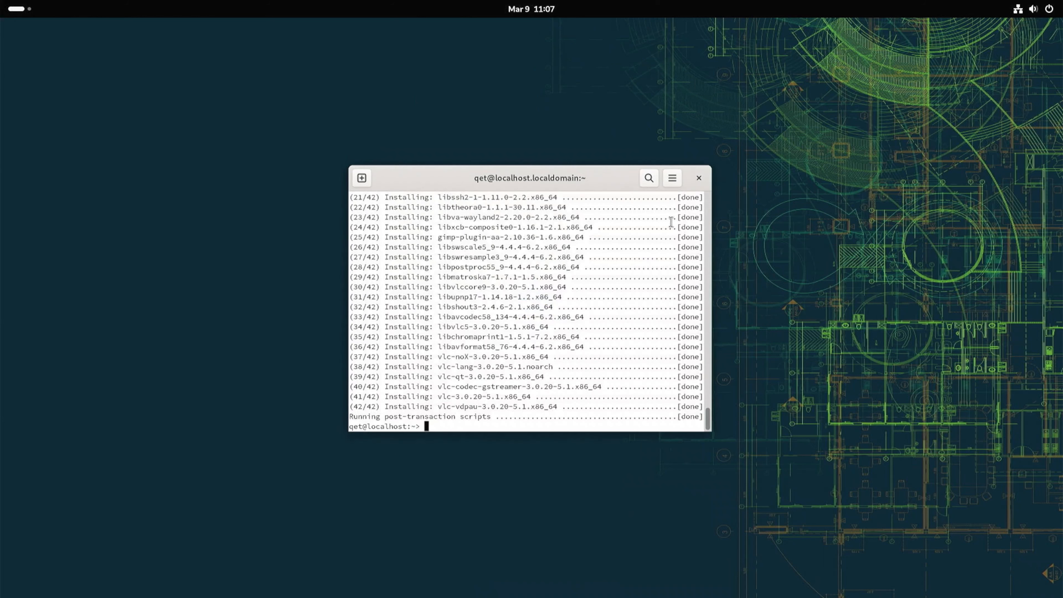
Uninstall VLC in the terminal with sudo zypper remove vlc and confirm with y.
text(sudo zypper remove vlc)
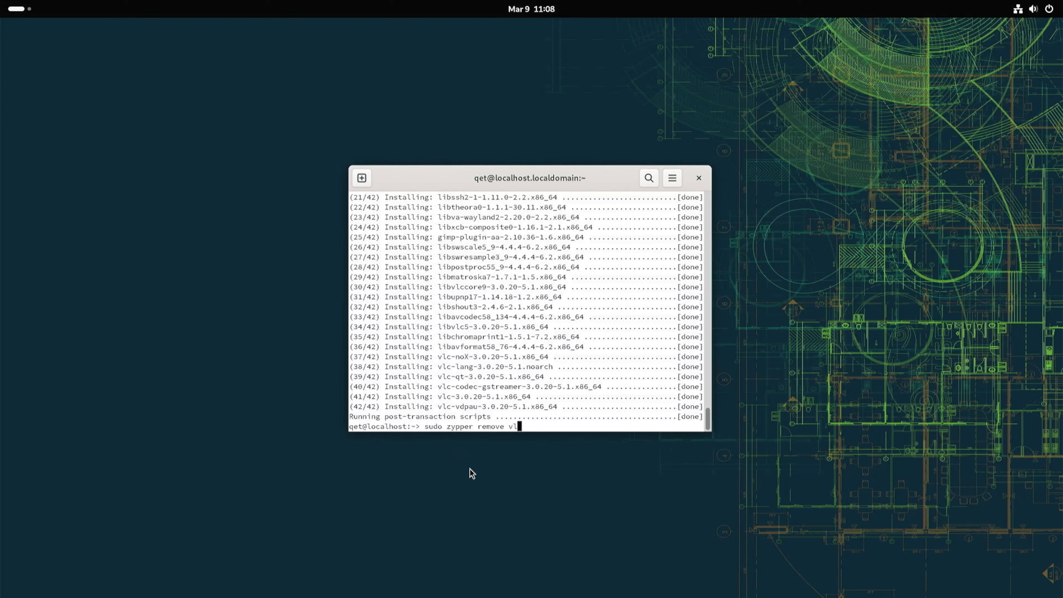
key(Return)
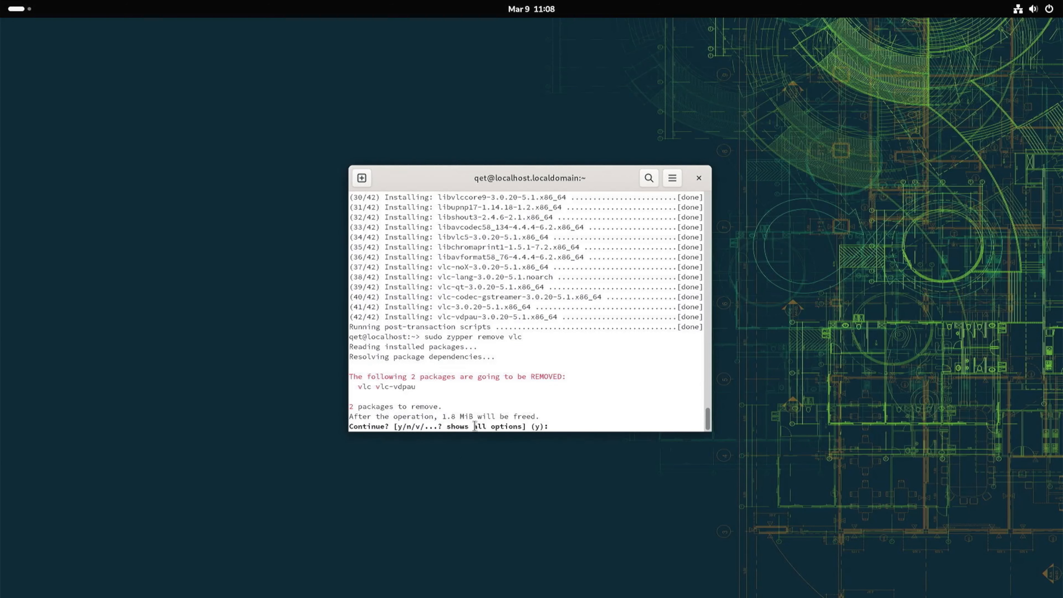
text(y)
key(Return)
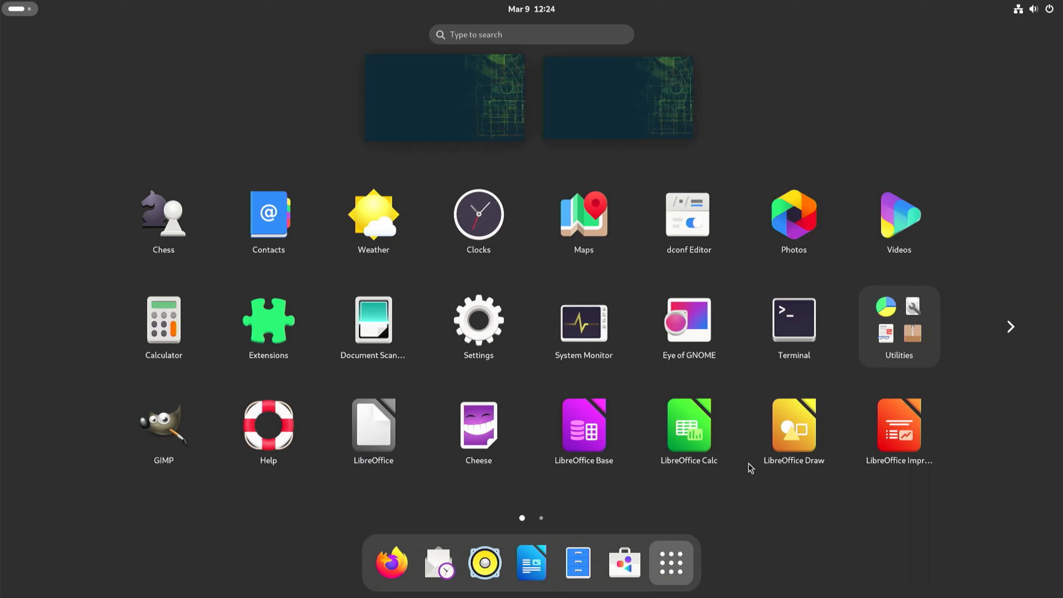
scroll(750, 468, down, 1)
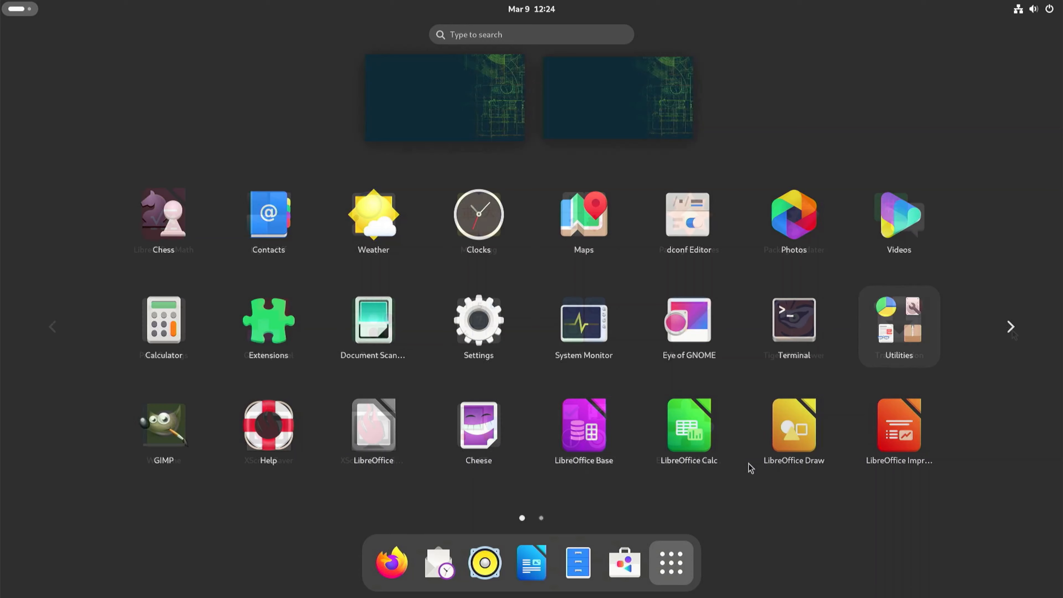